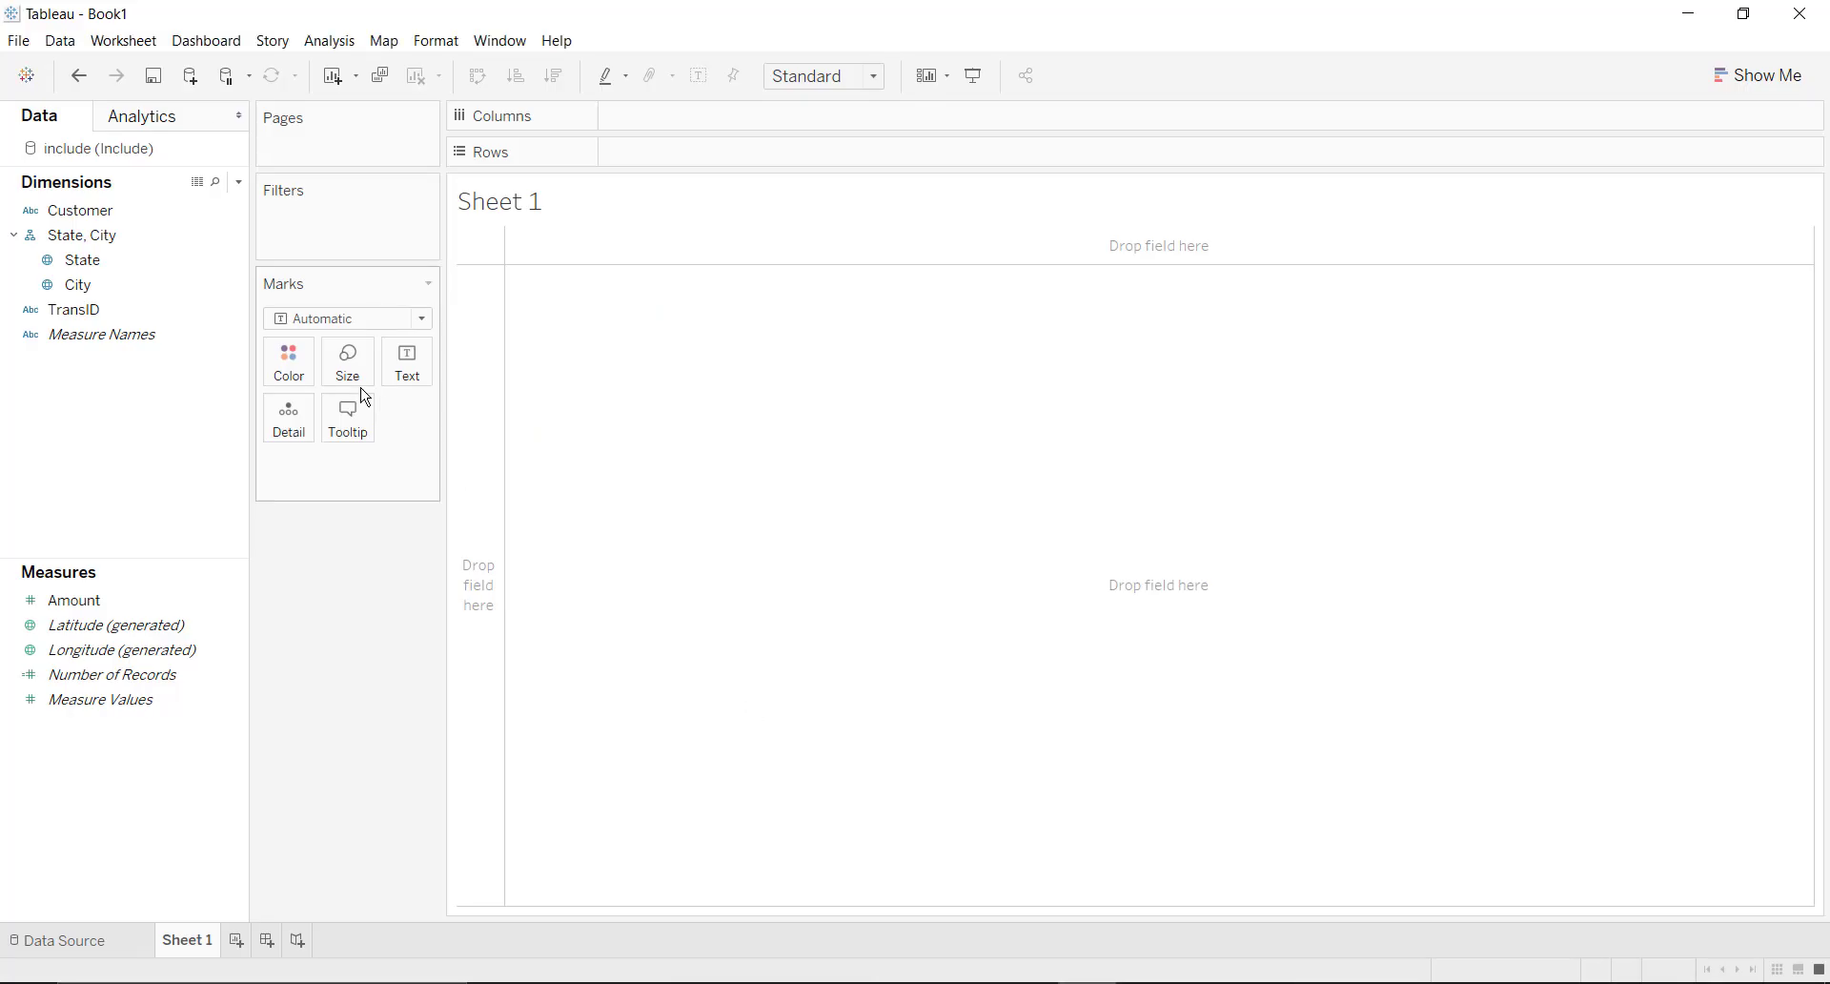
Build a text table with State, City, Customer and TransID as rows and Amount as the displayed value
drag(153, 237, 723, 143)
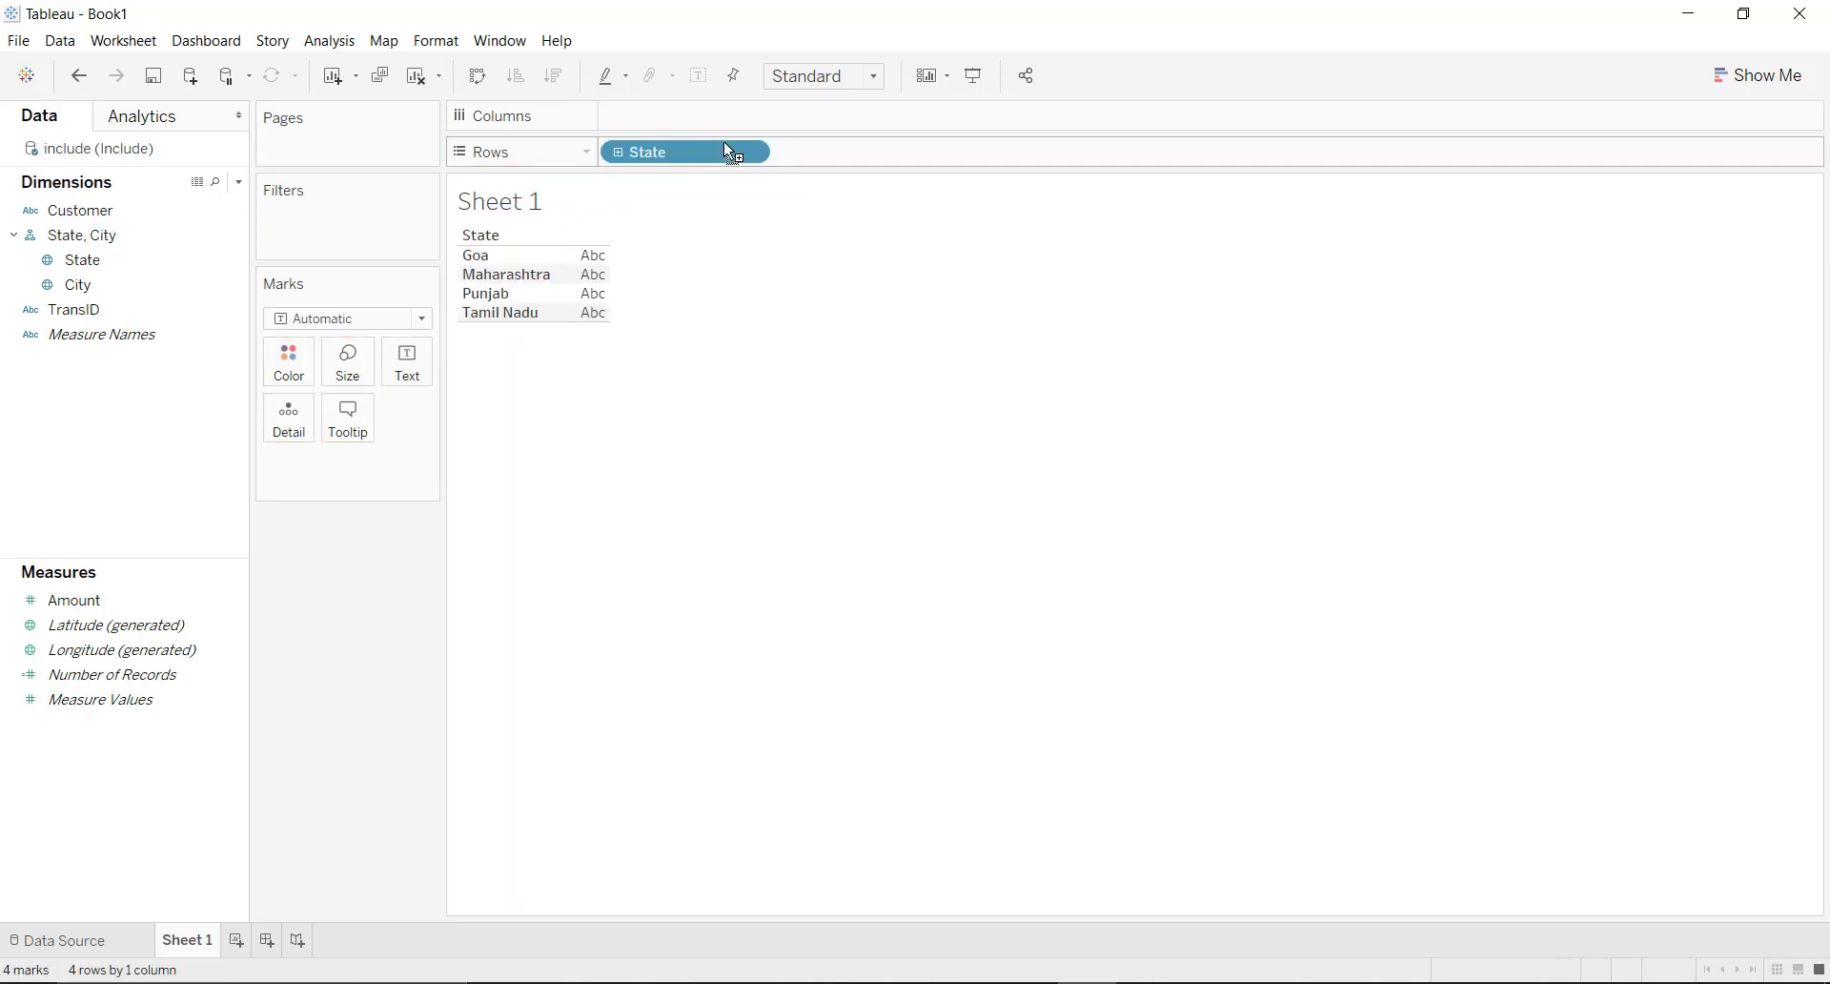
click(618, 153)
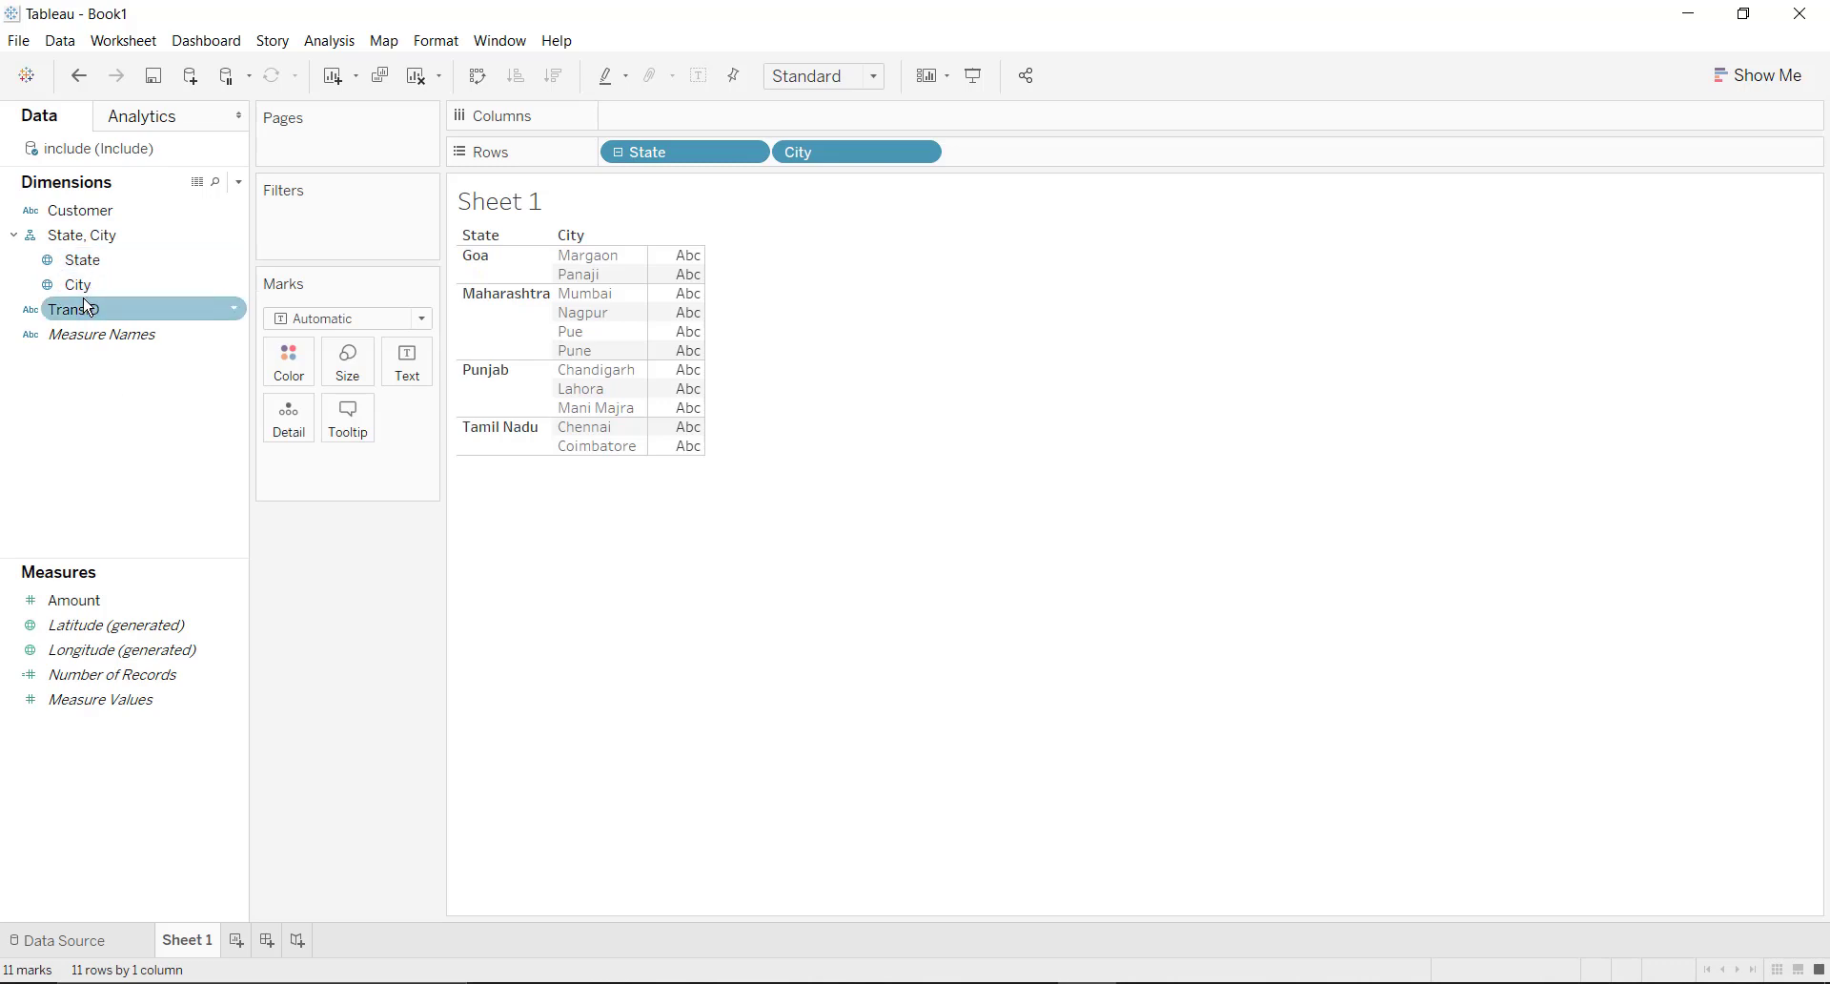
drag(73, 211, 1017, 165)
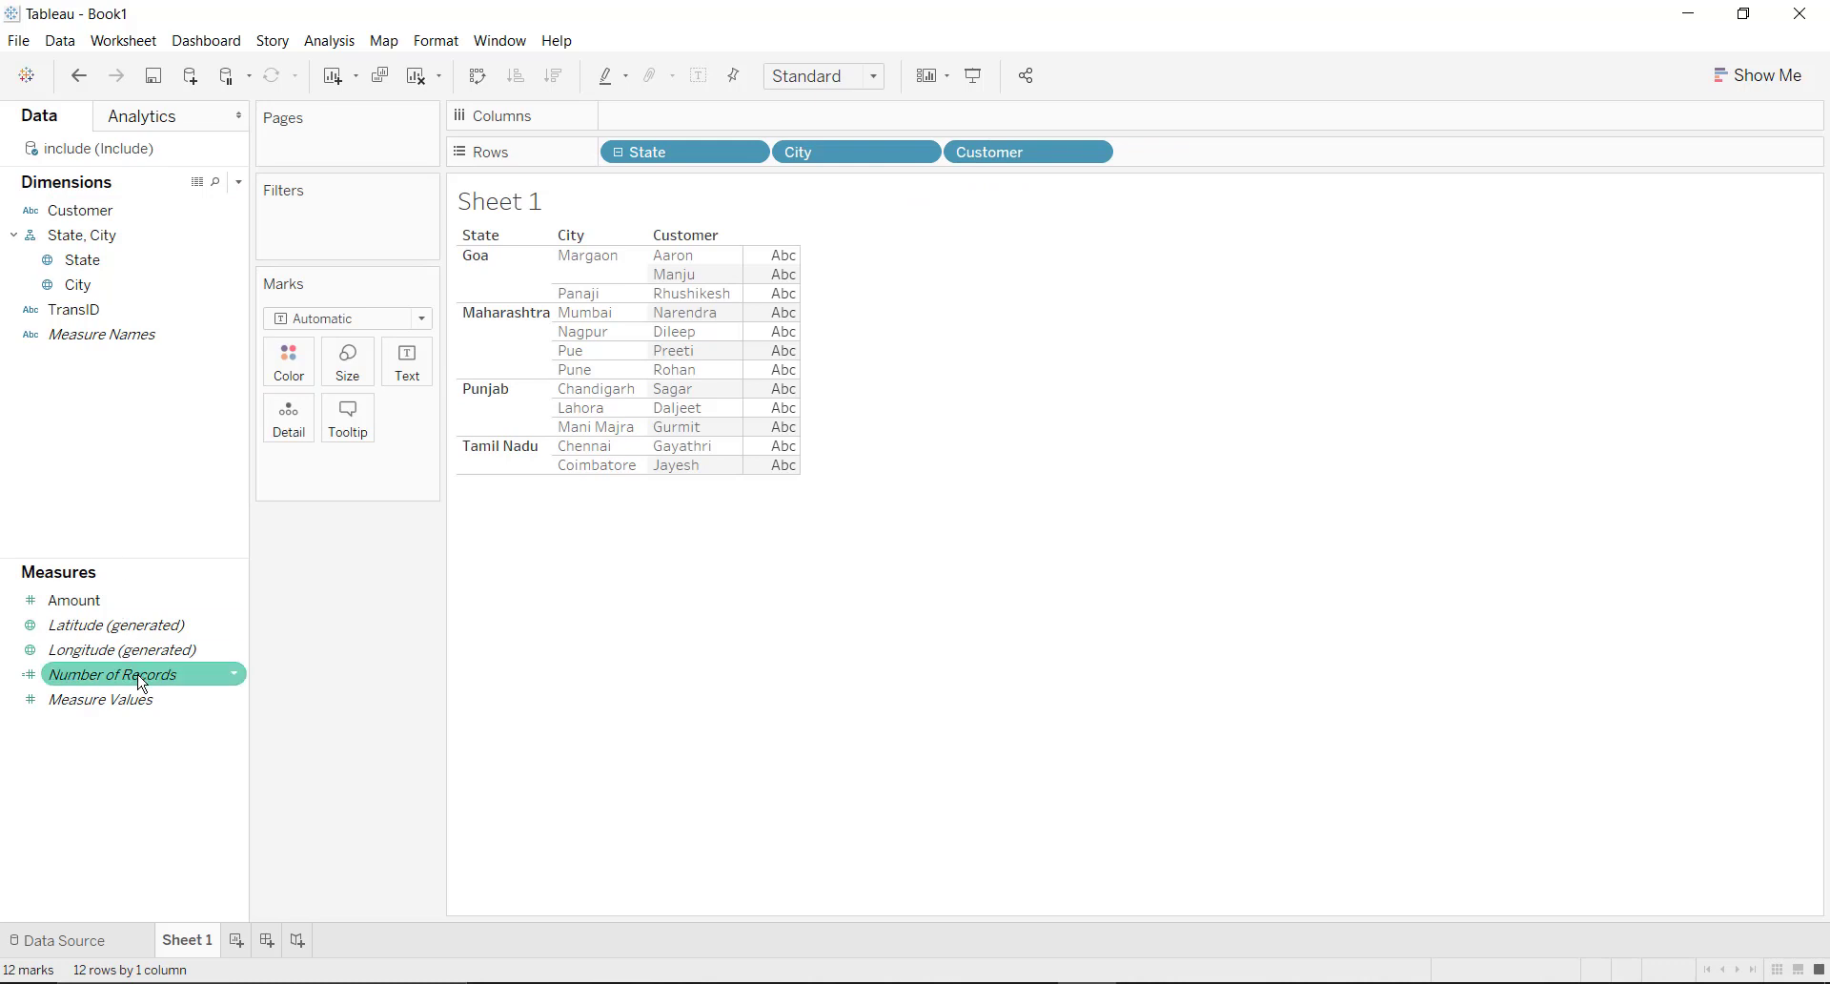
drag(95, 600, 398, 368)
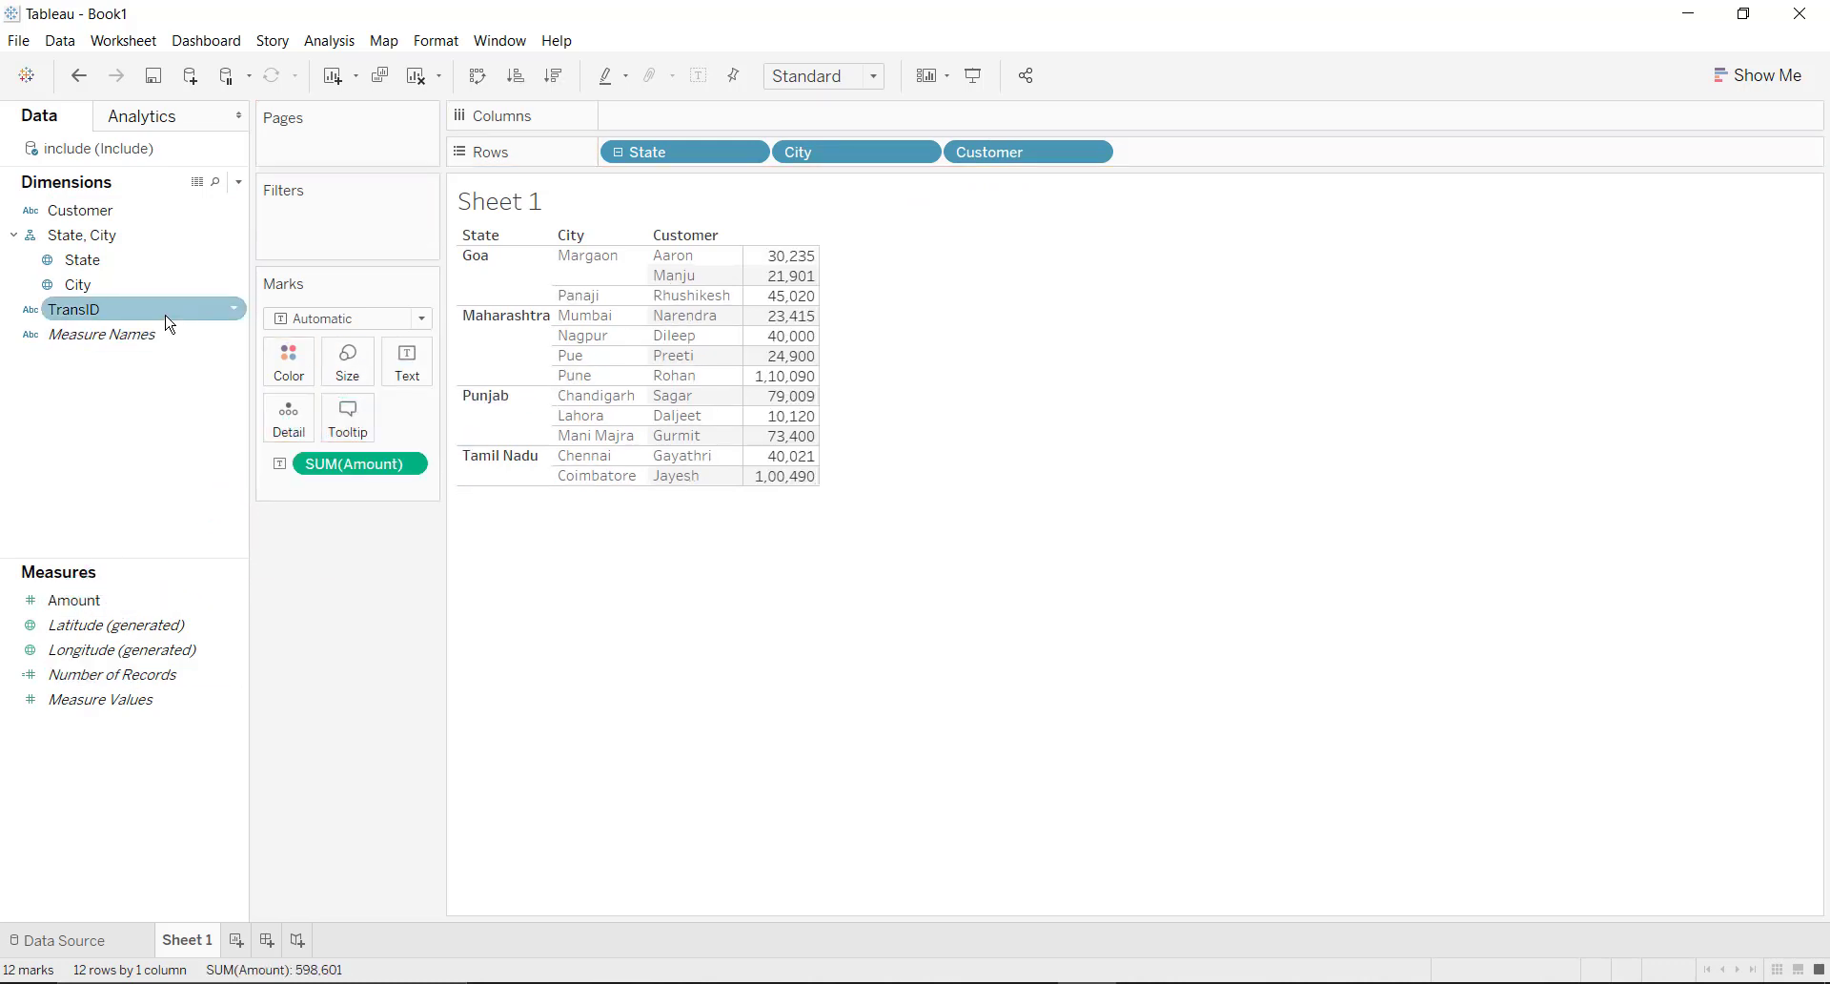
drag(169, 324, 1290, 170)
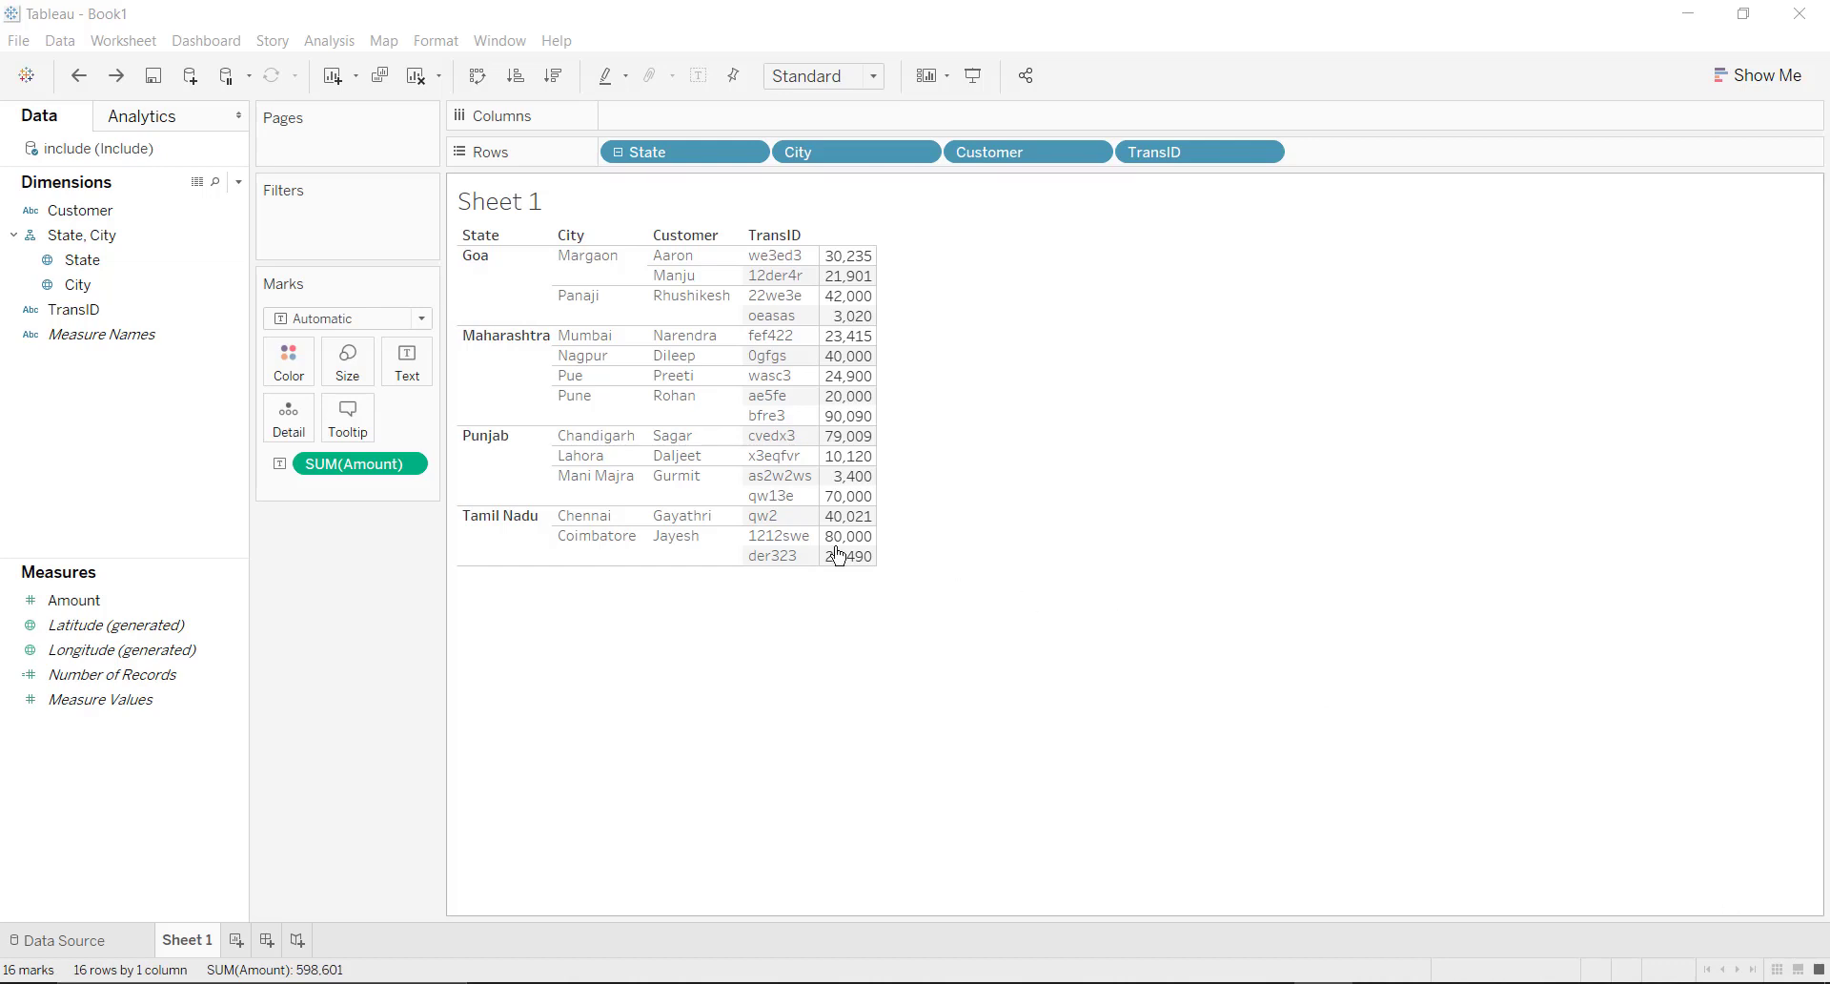
Change the aggregation of the Amount measure in the table to Average
right_click(391, 462)
mouse_move(458, 632)
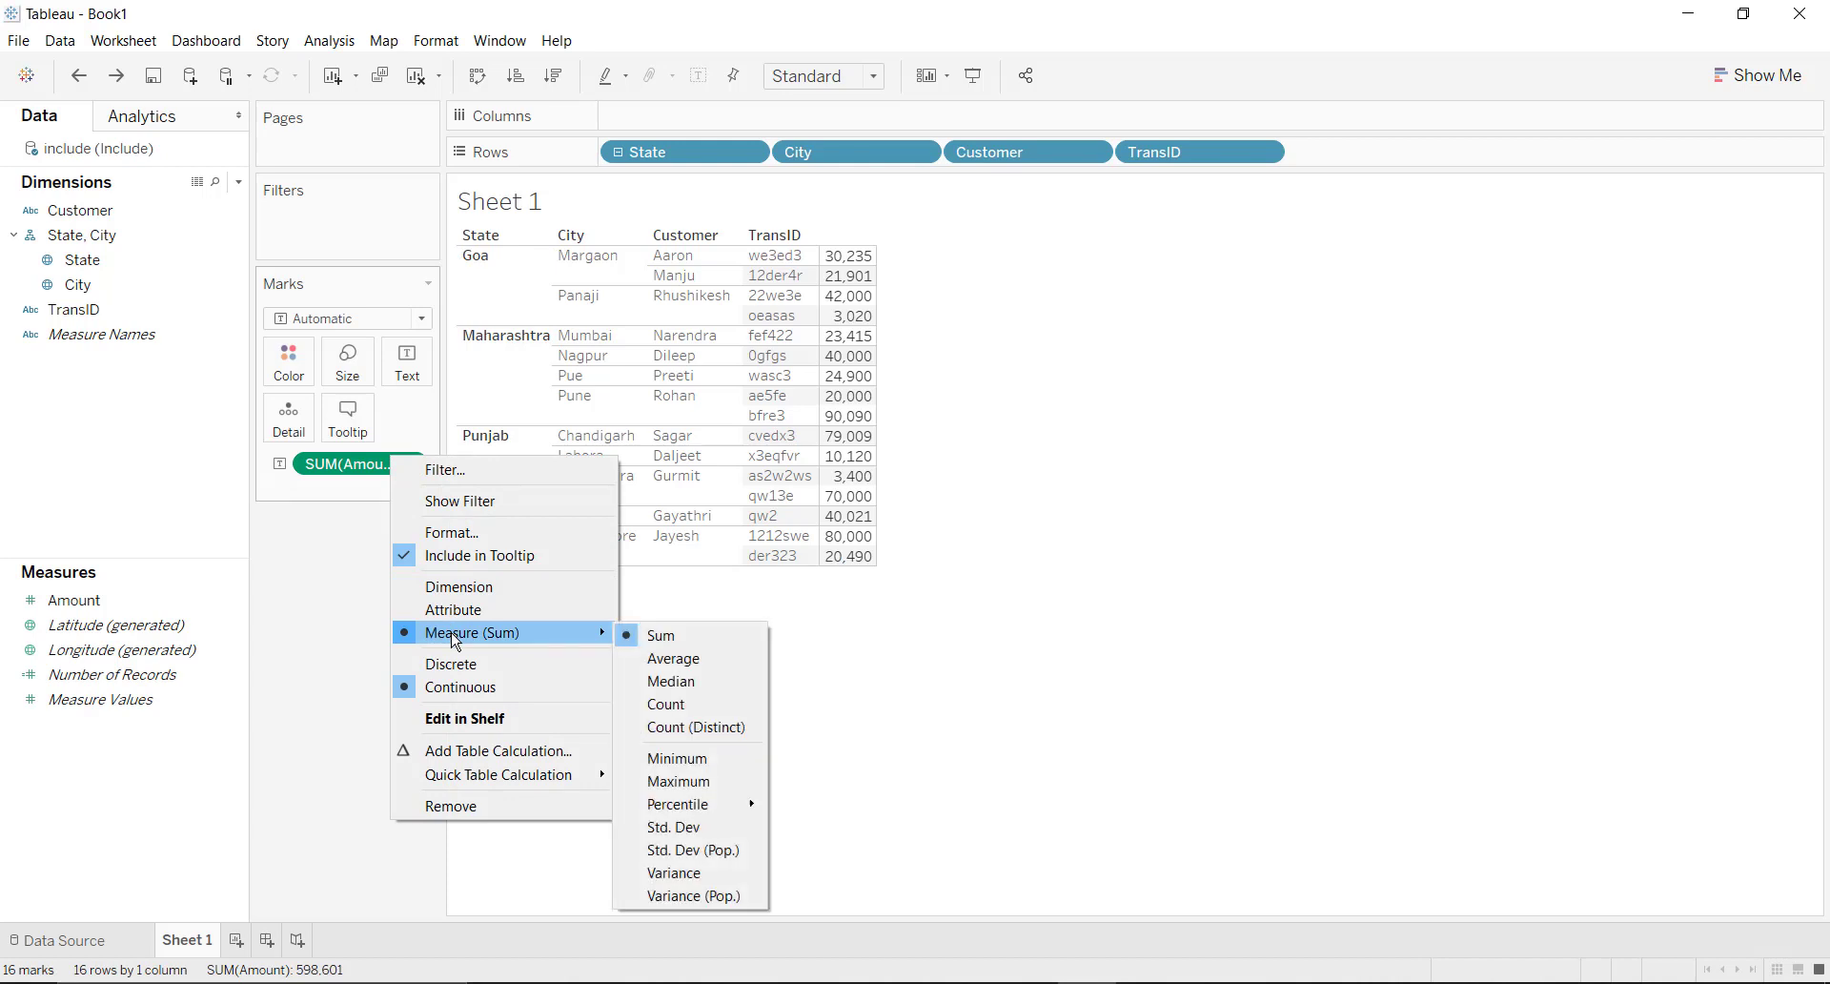
click(672, 658)
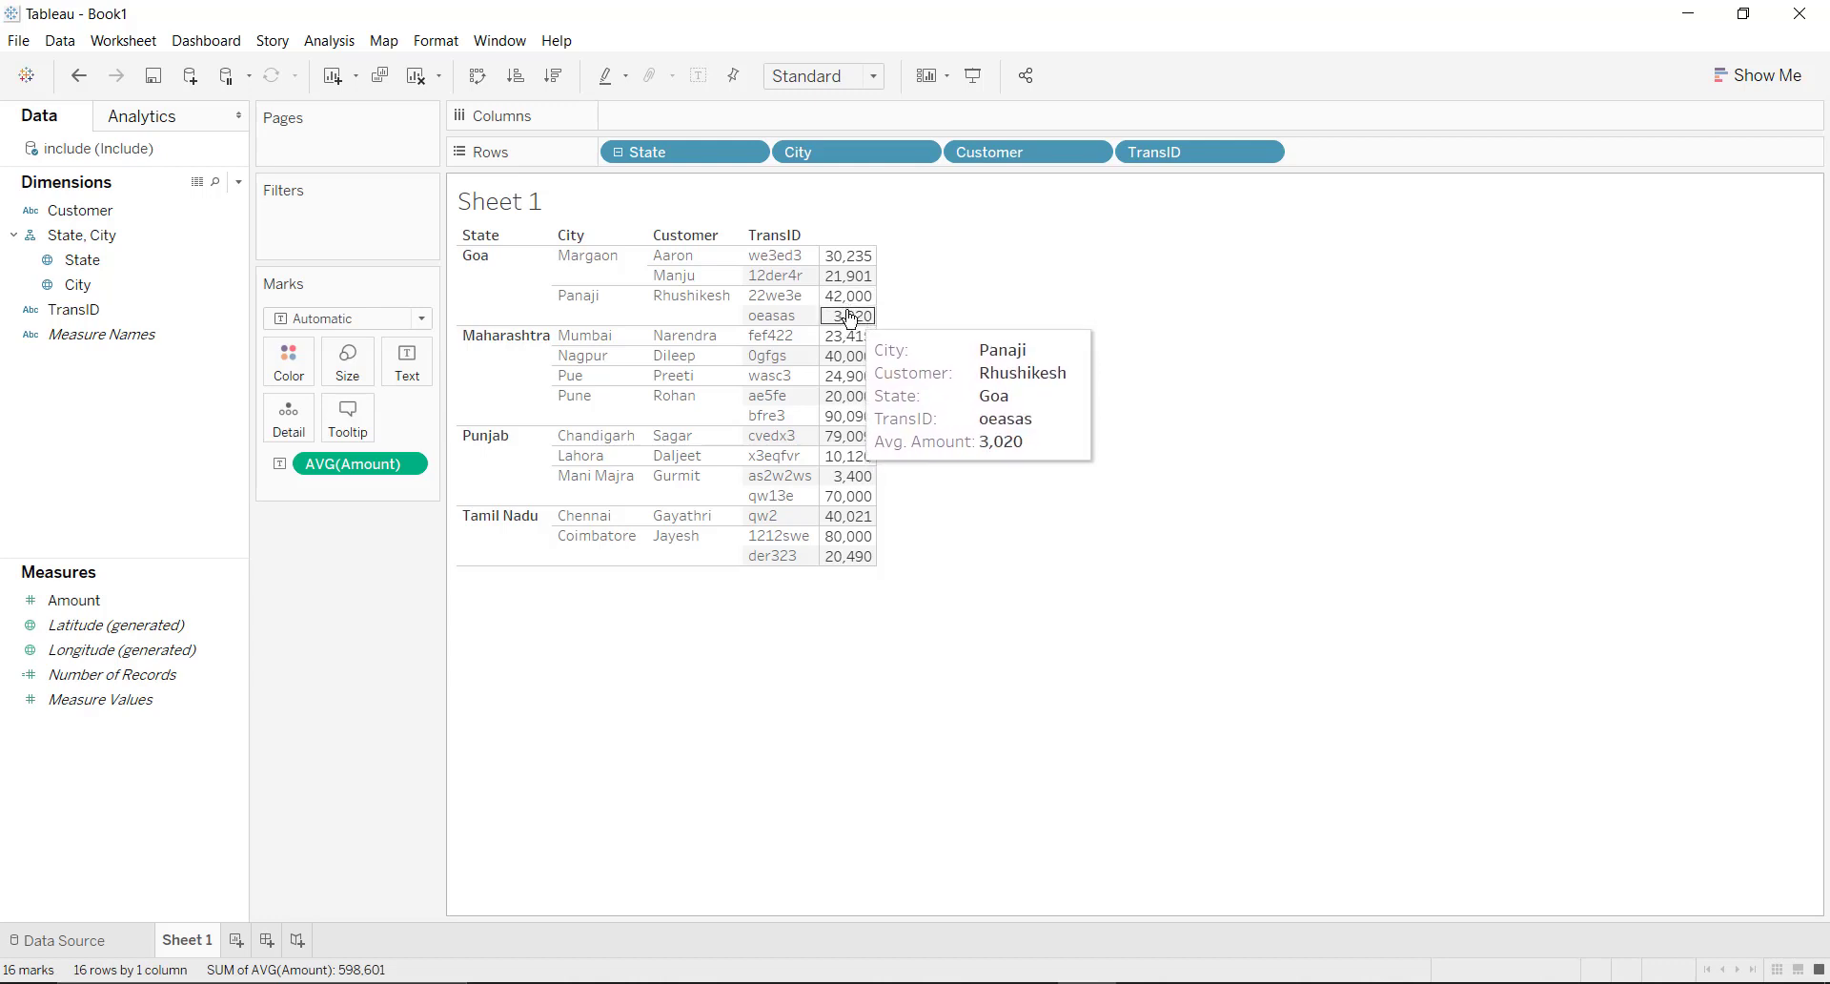
Remove TransID, Customer and City from the rows and check the average amount for each state
drag(1144, 157, 1205, 267)
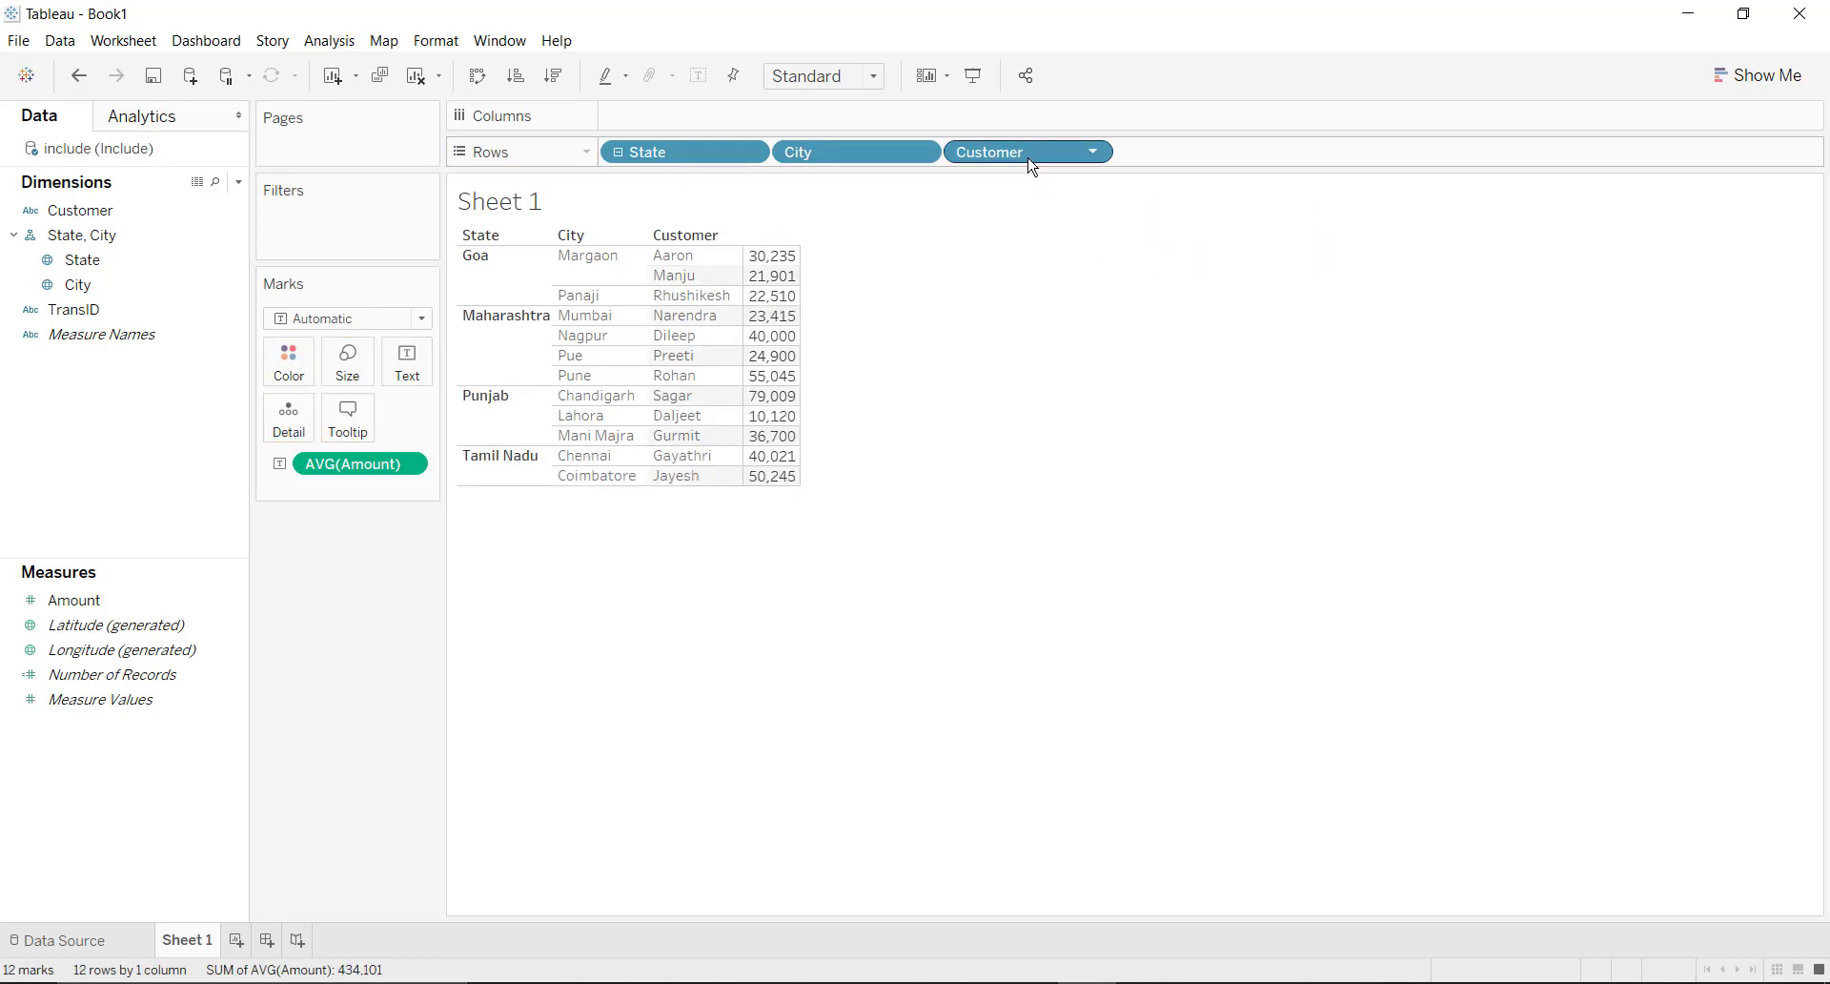
drag(1033, 167, 1115, 277)
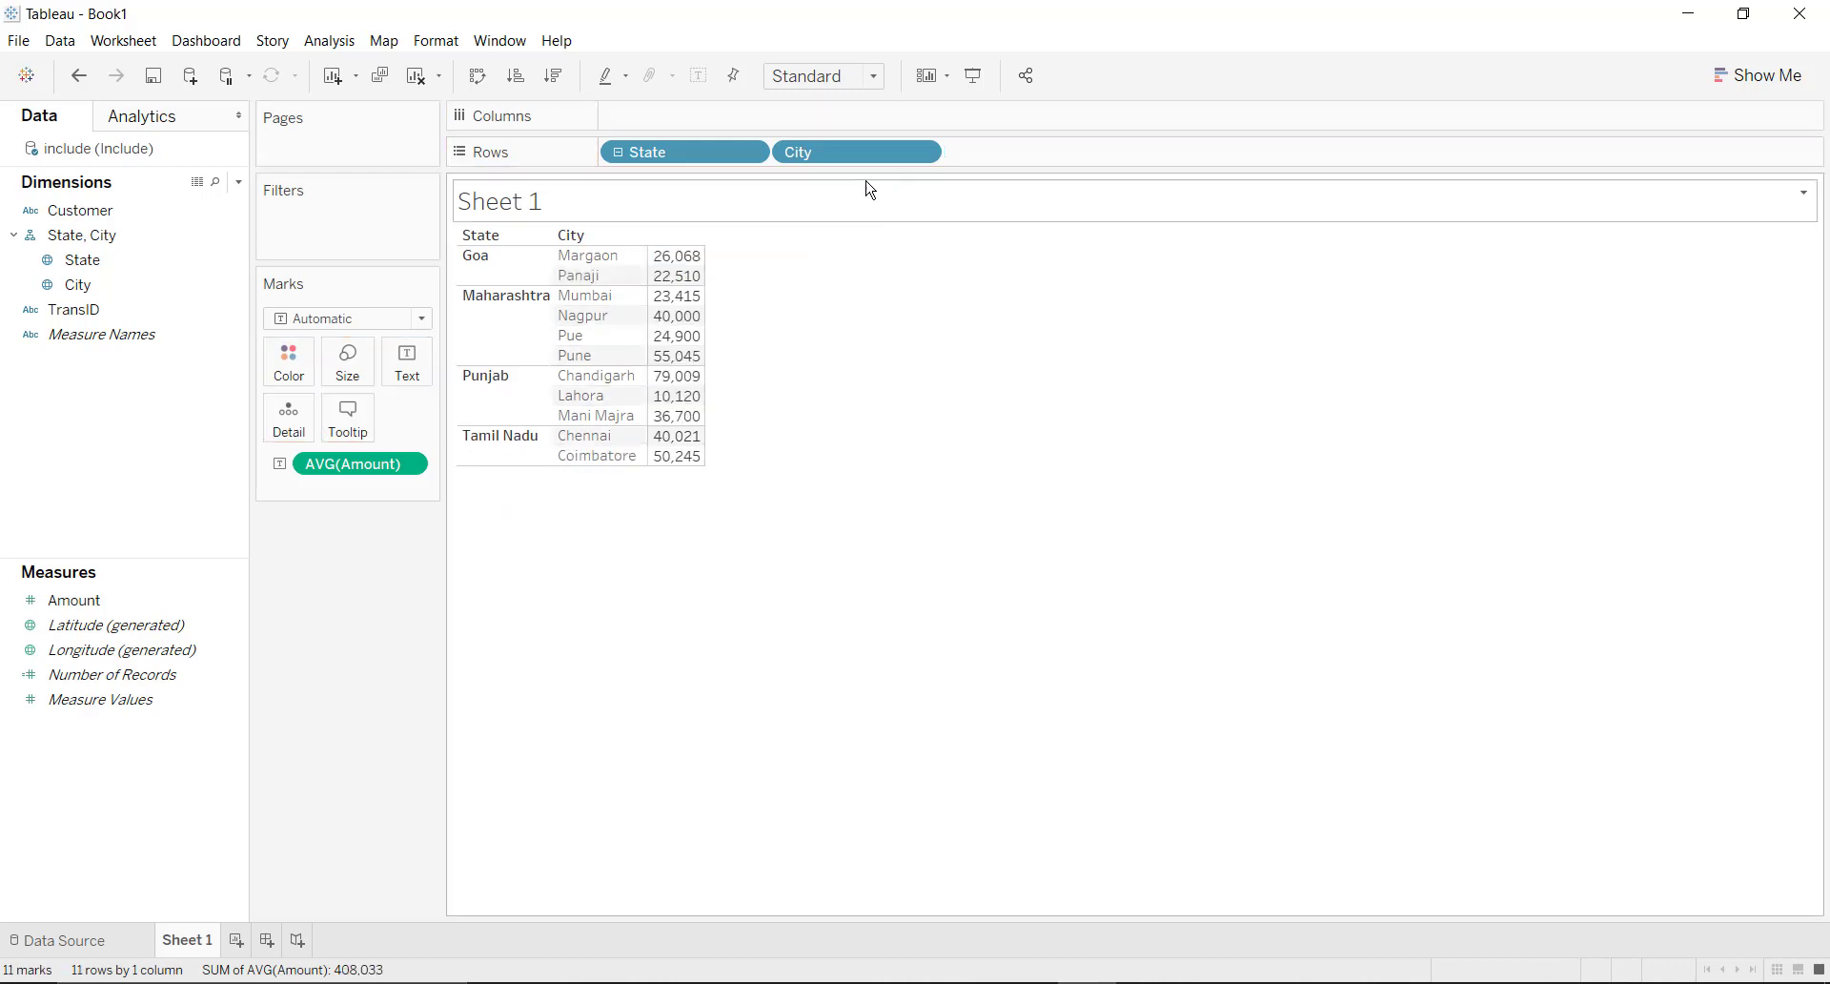
drag(854, 166, 940, 261)
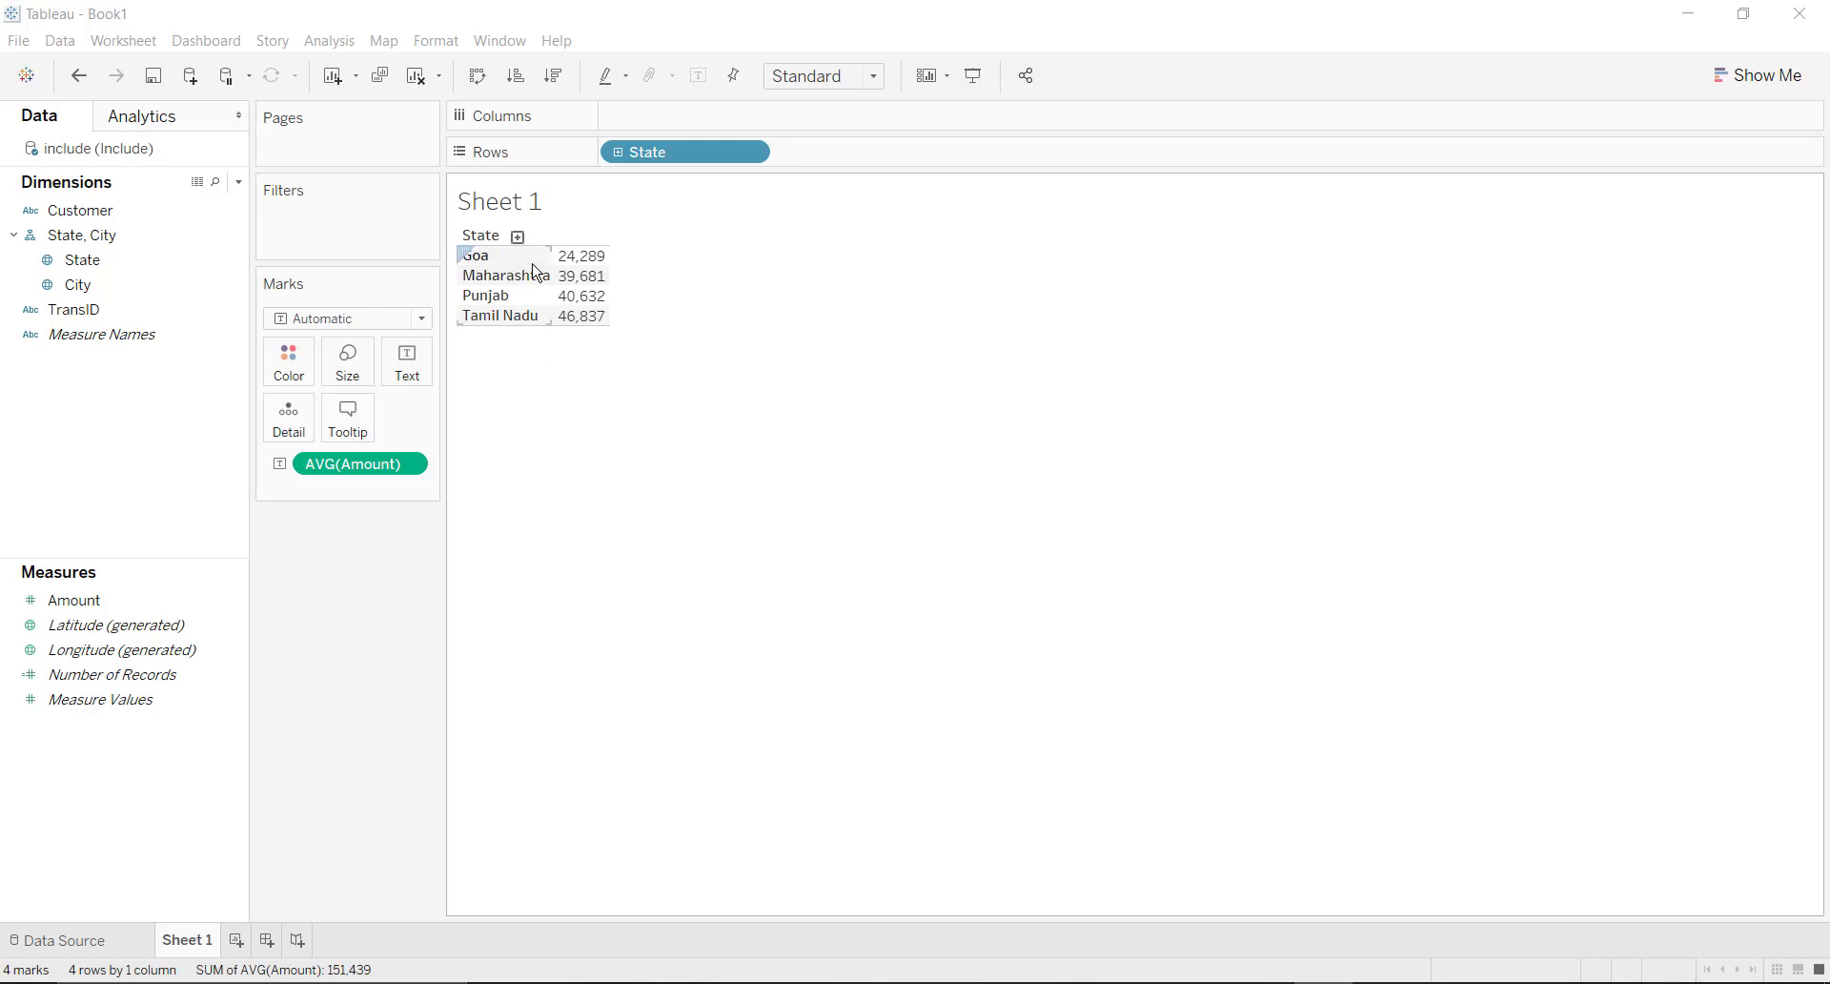
mouse_move(593, 267)
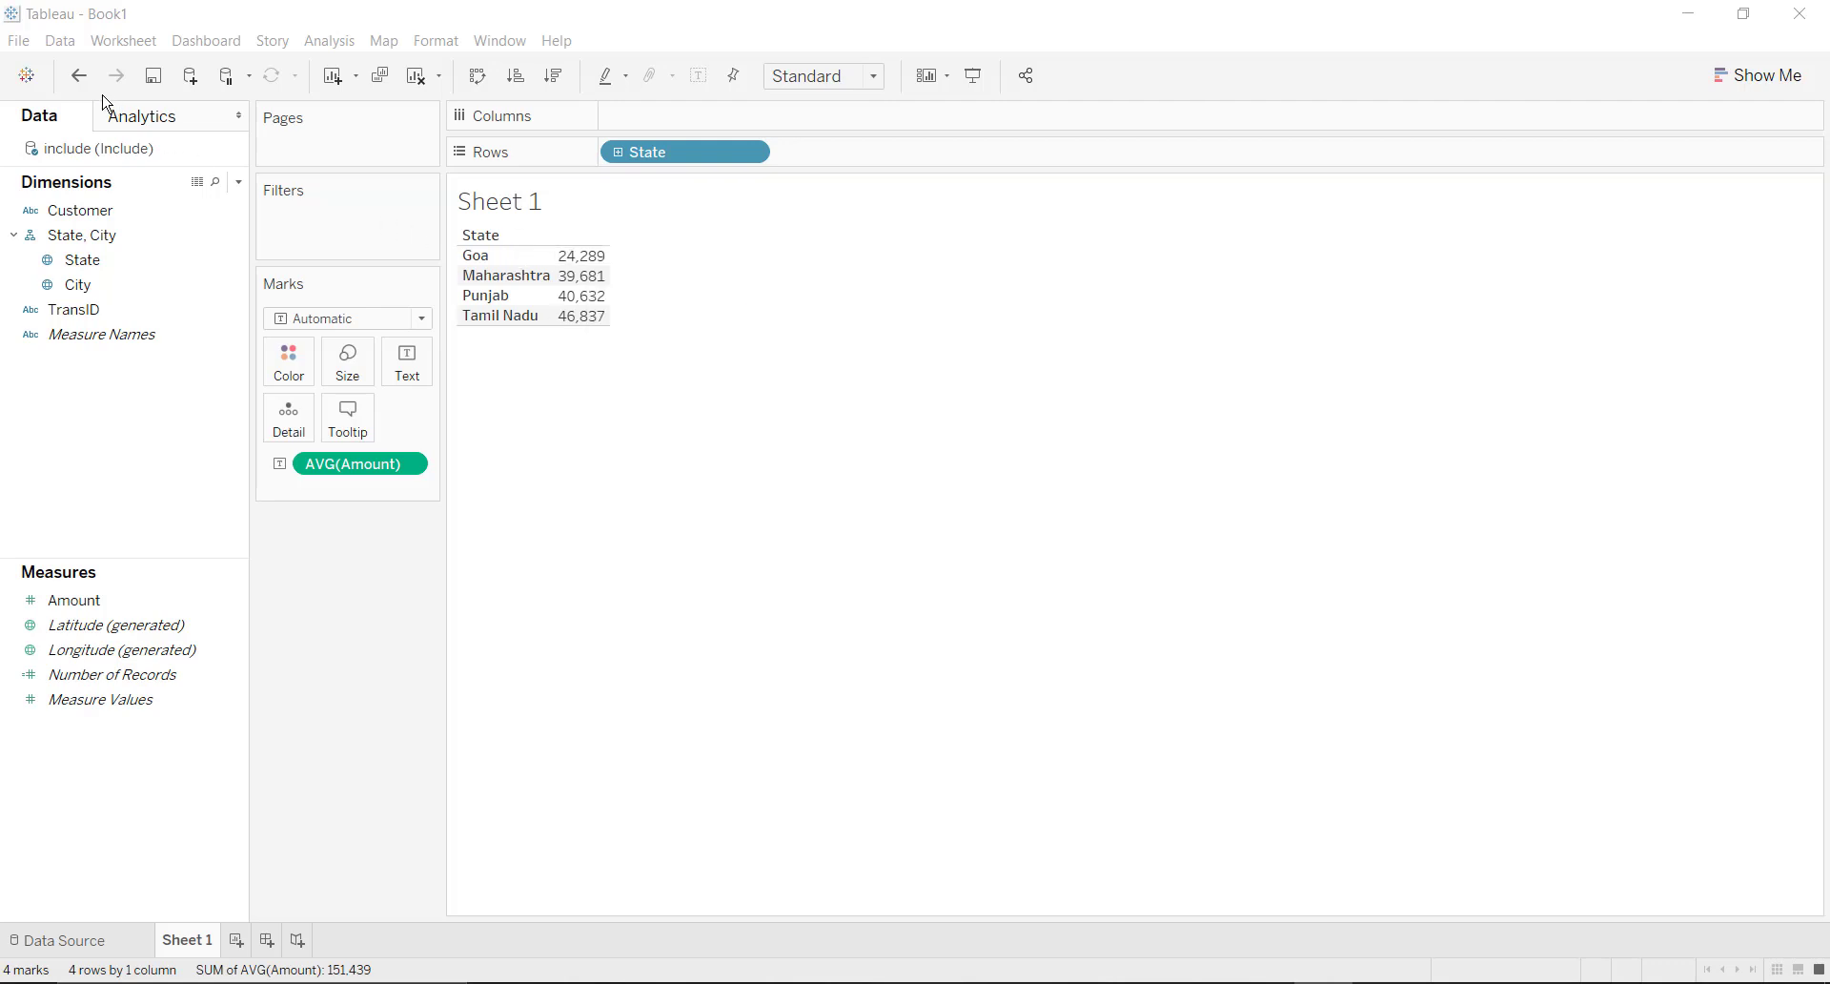
Undo the removal of City, Customer and TransID from the rows
click(761, 391)
key(ctrl+z)
key(ctrl+z)
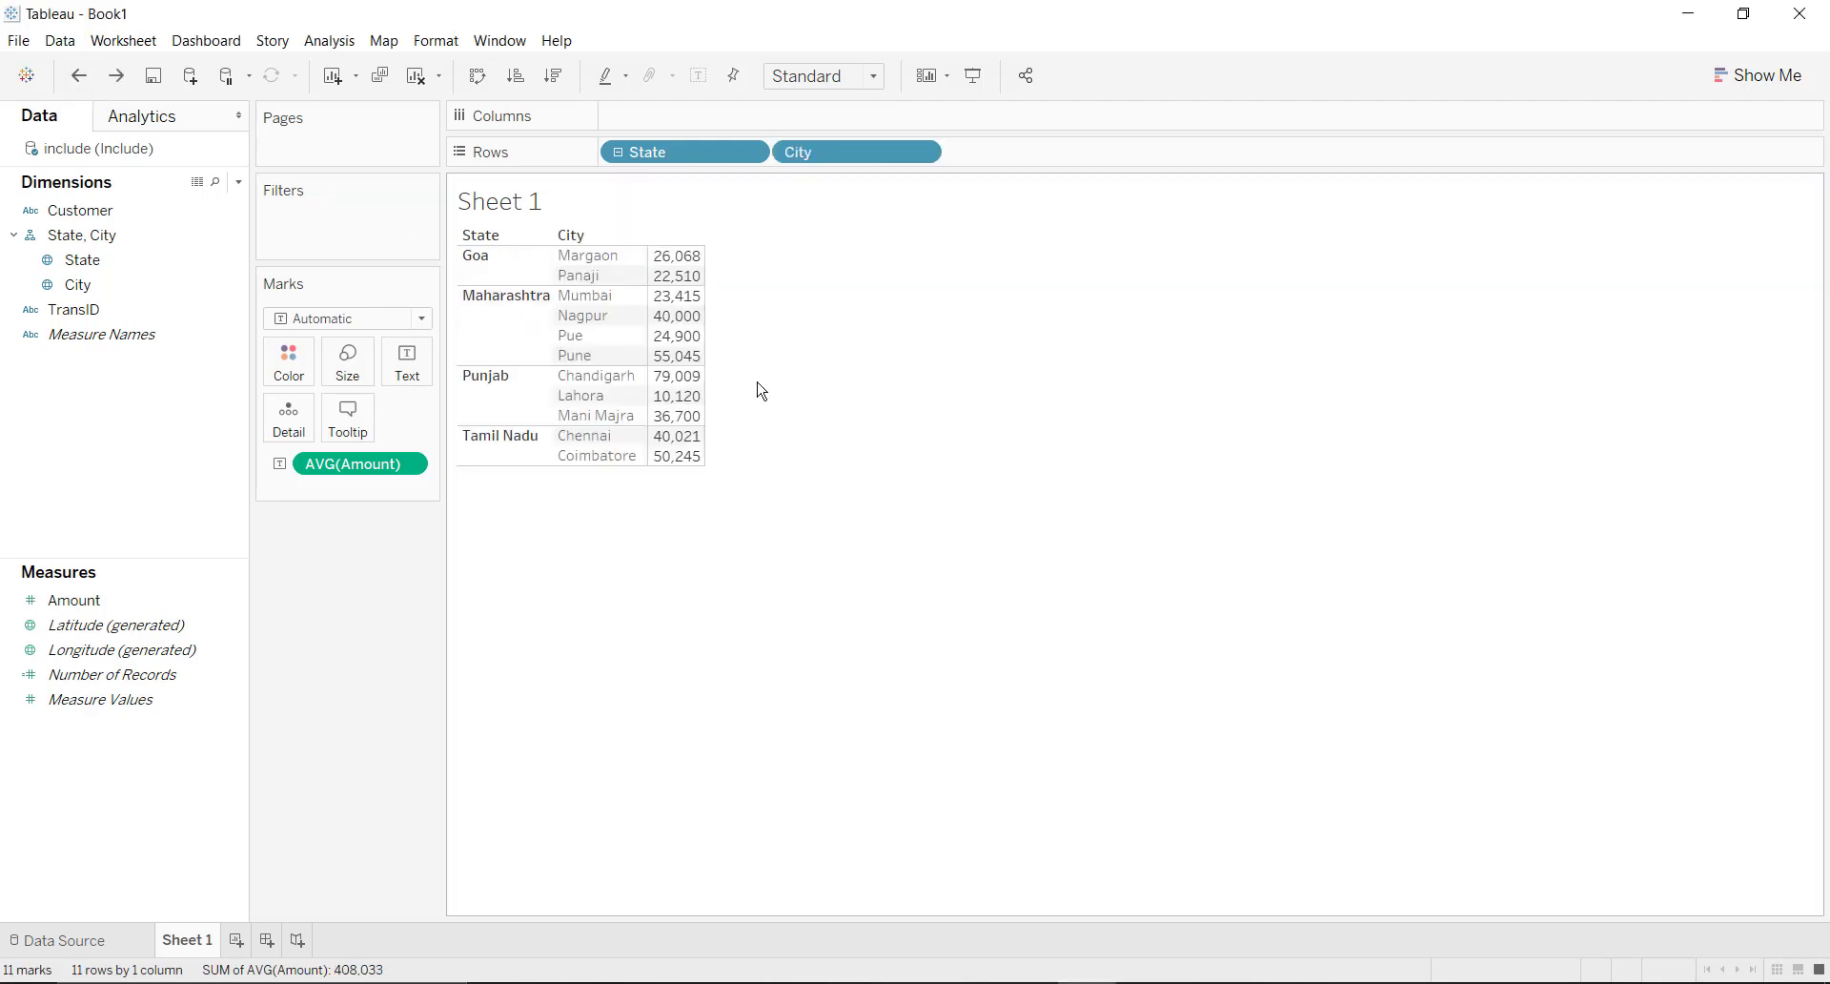
key(ctrl+z)
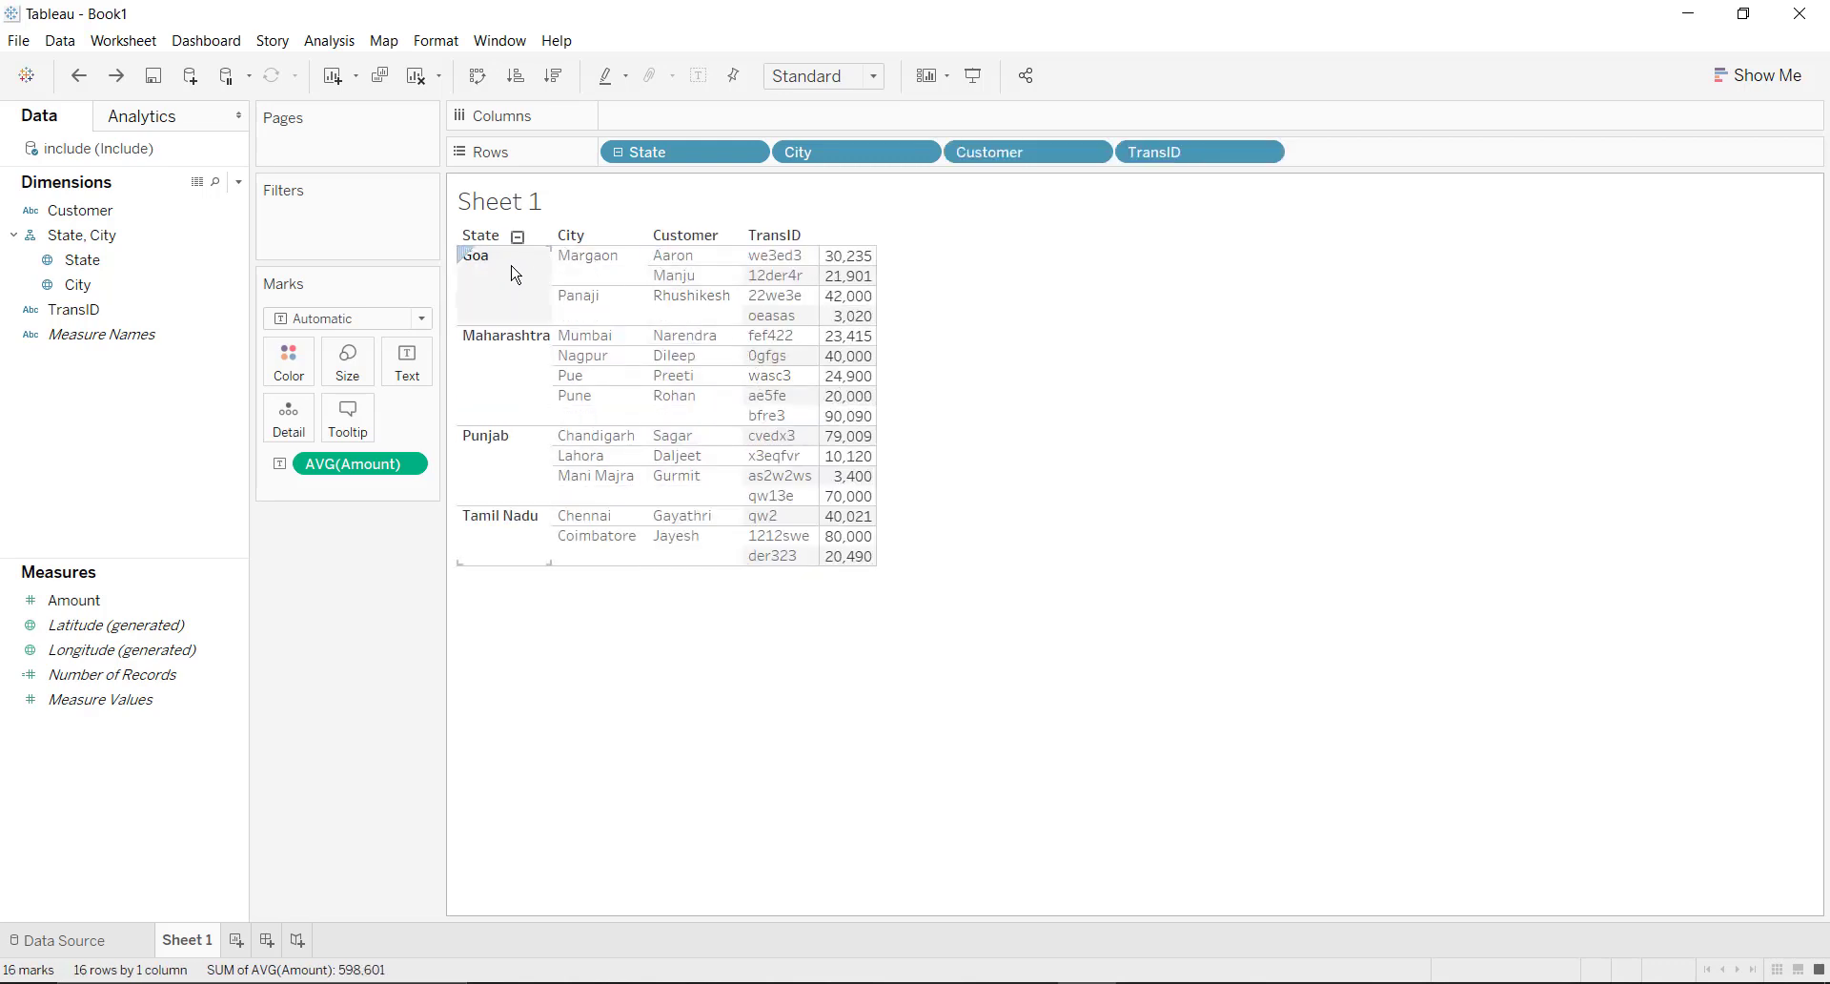
Switch to Calculator, move it beside the table and add Goa's four transaction amounts: 30235 + 21901 + 42000 + 3020
mouse_move(841, 267)
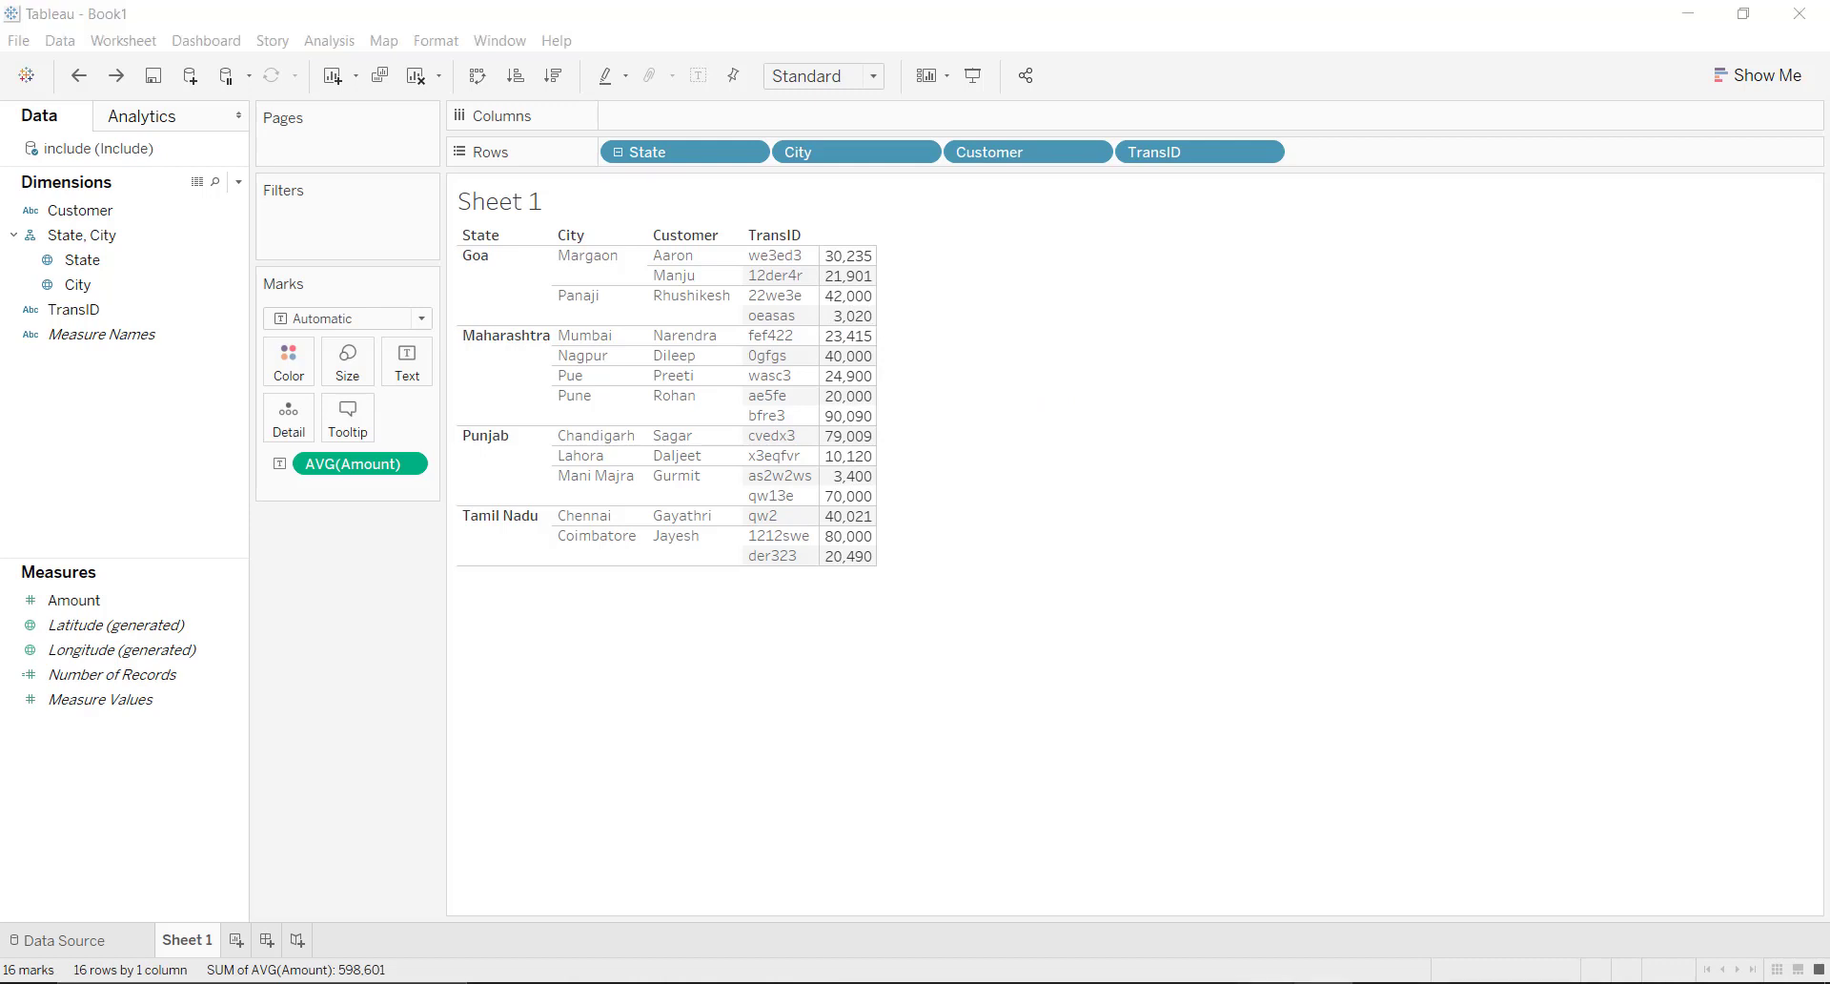
click(1264, 982)
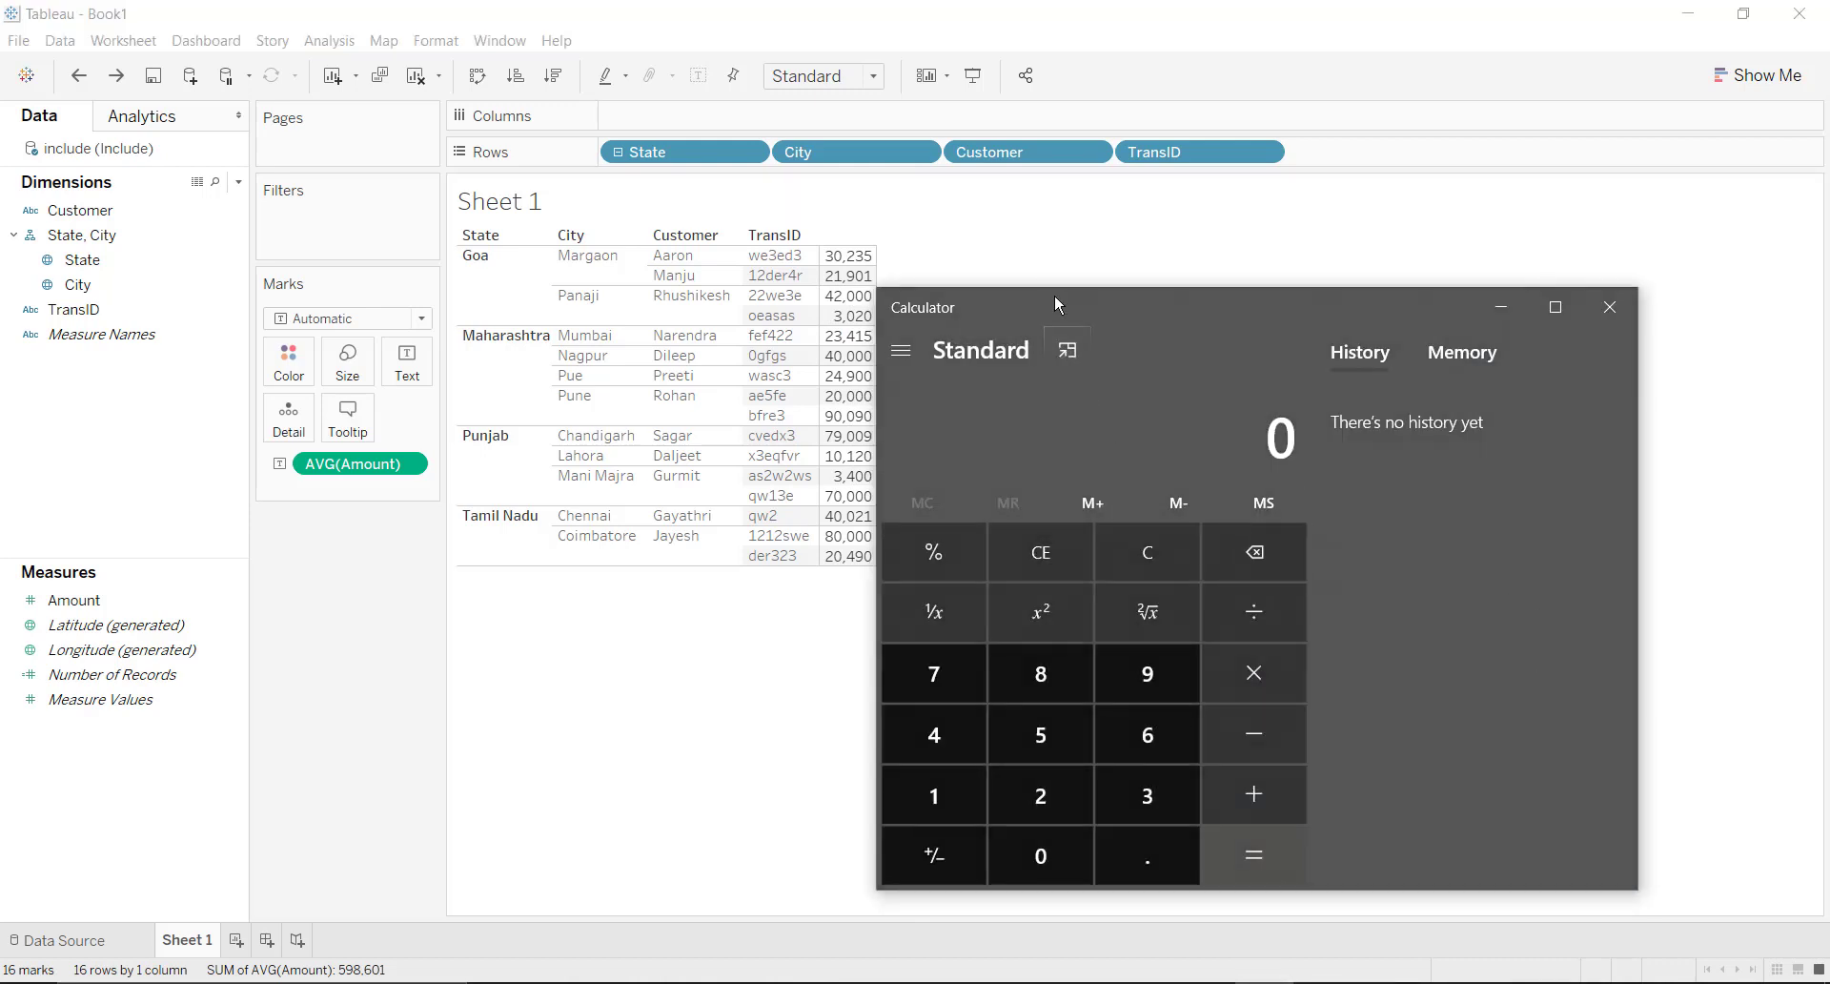
drag(1054, 296, 1222, 264)
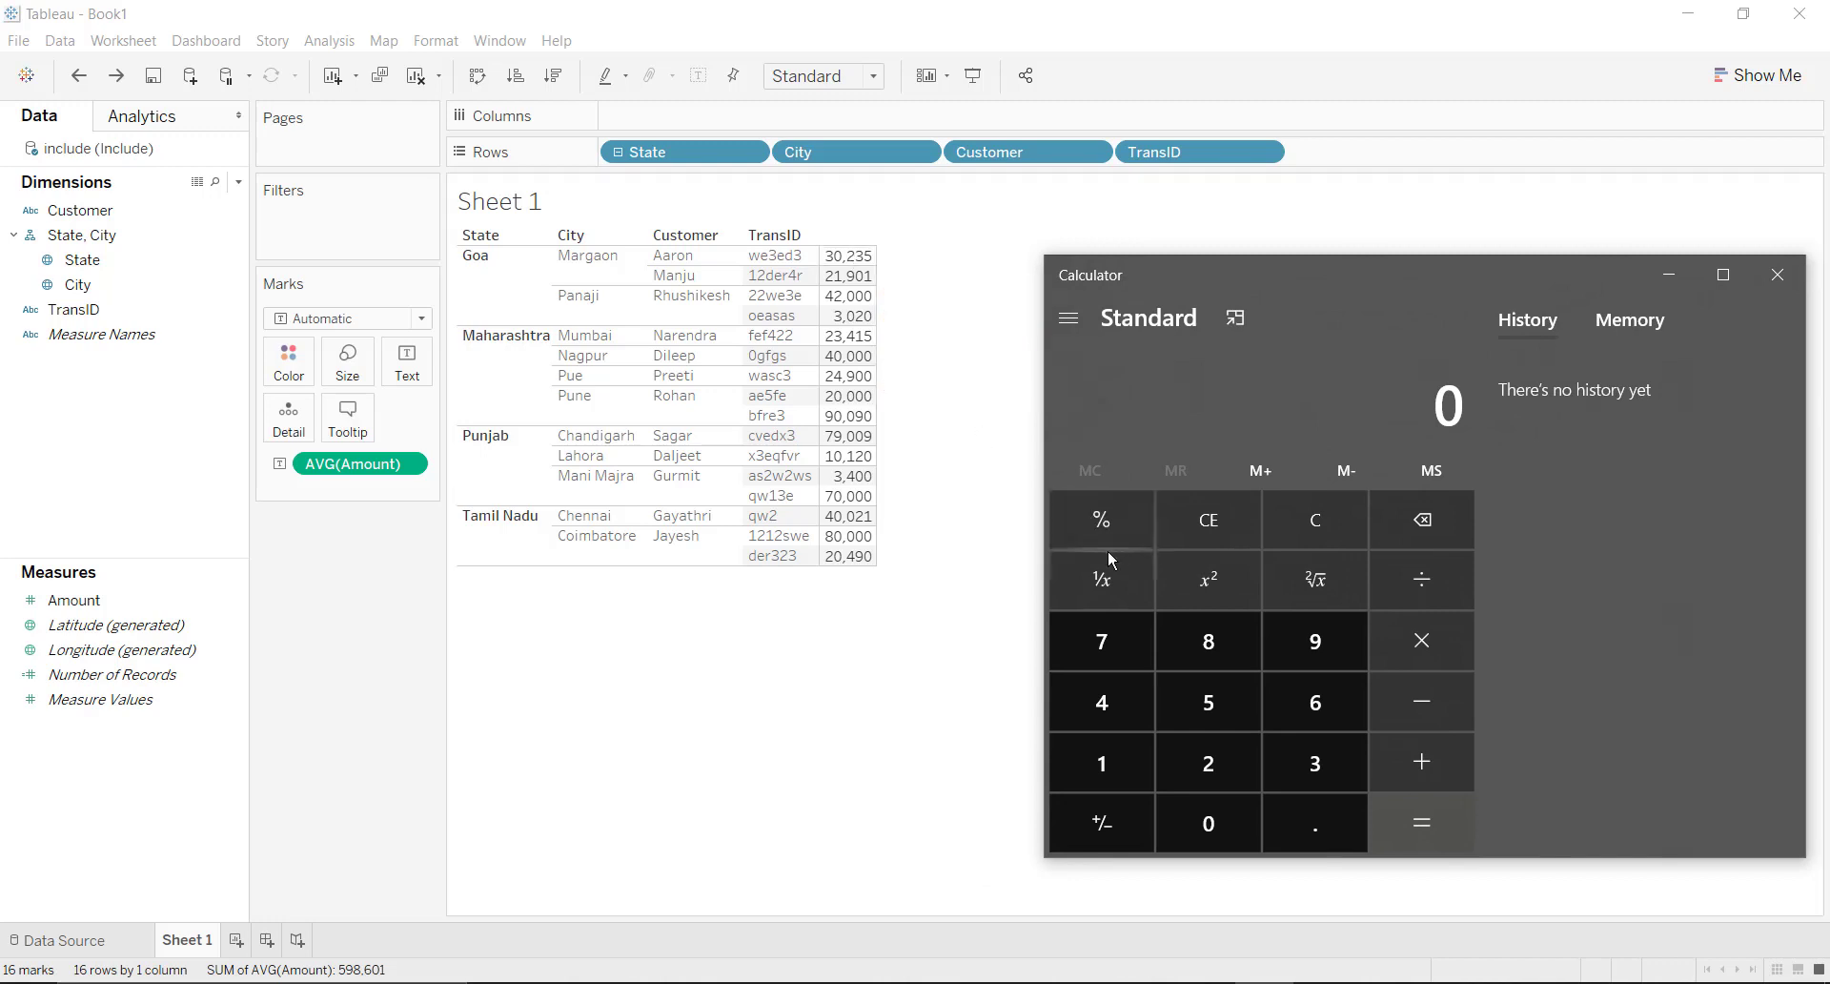
drag(746, 250, 774, 567)
text(3023)
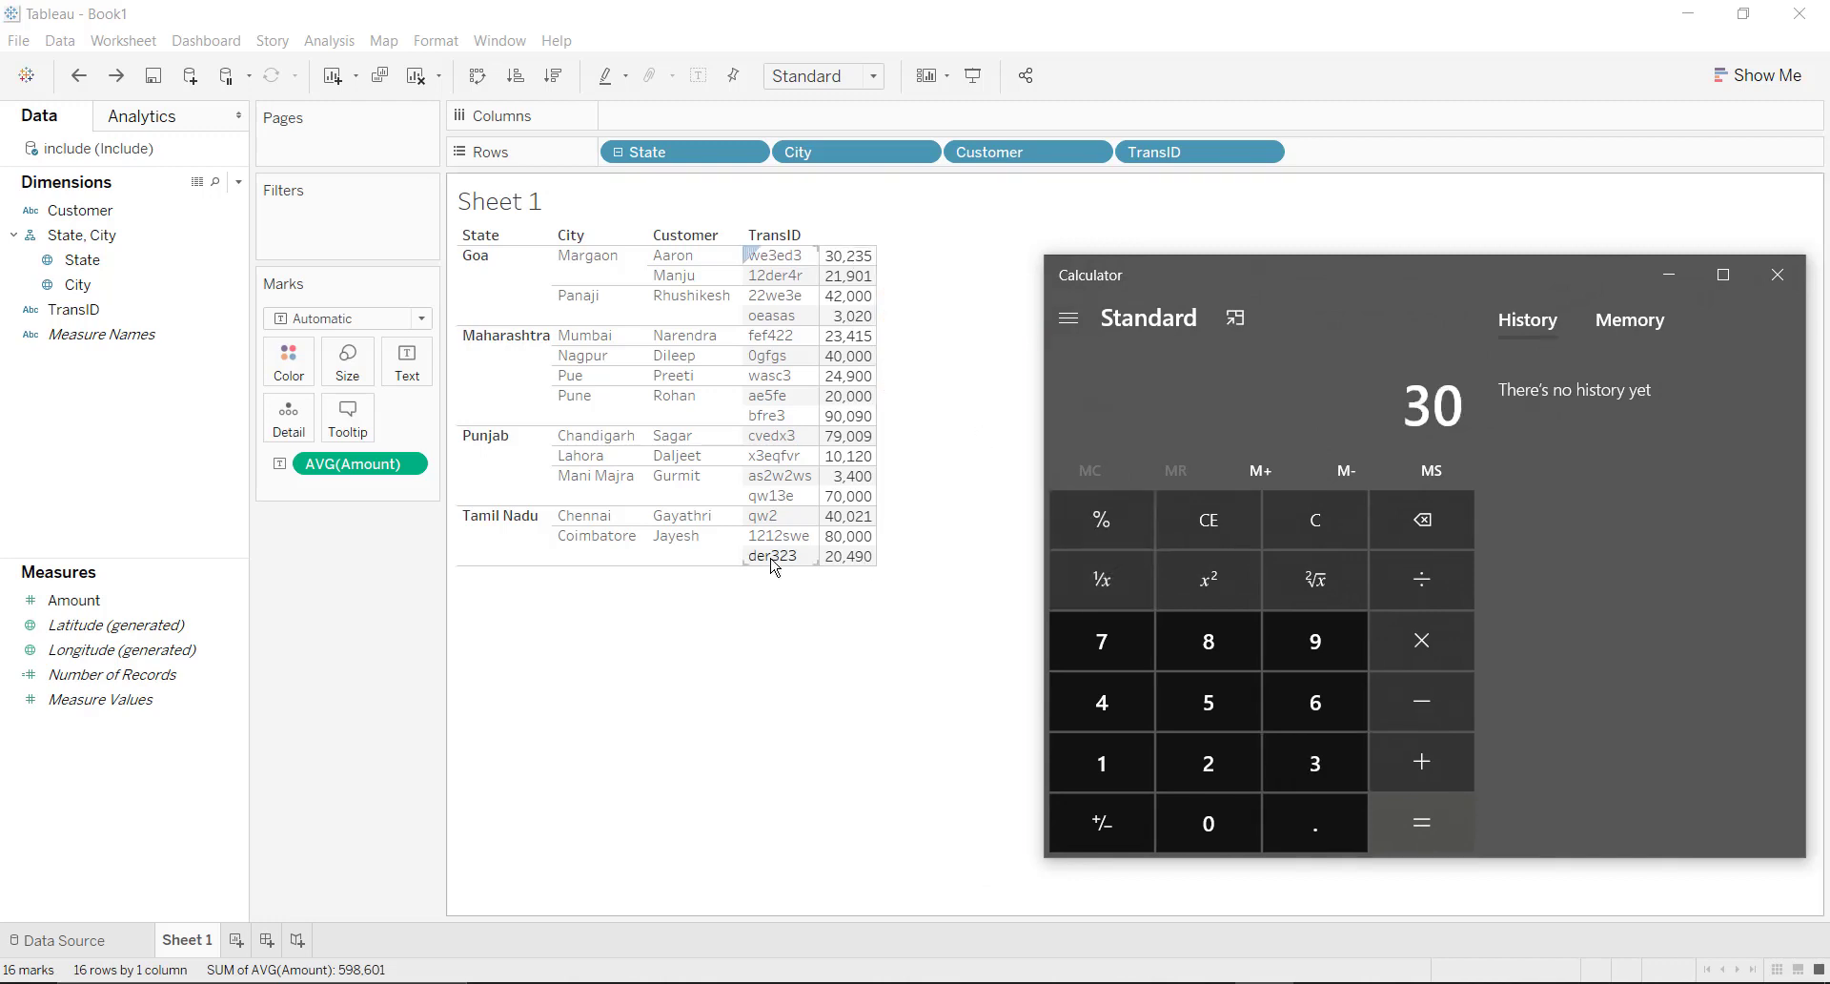
text(5)
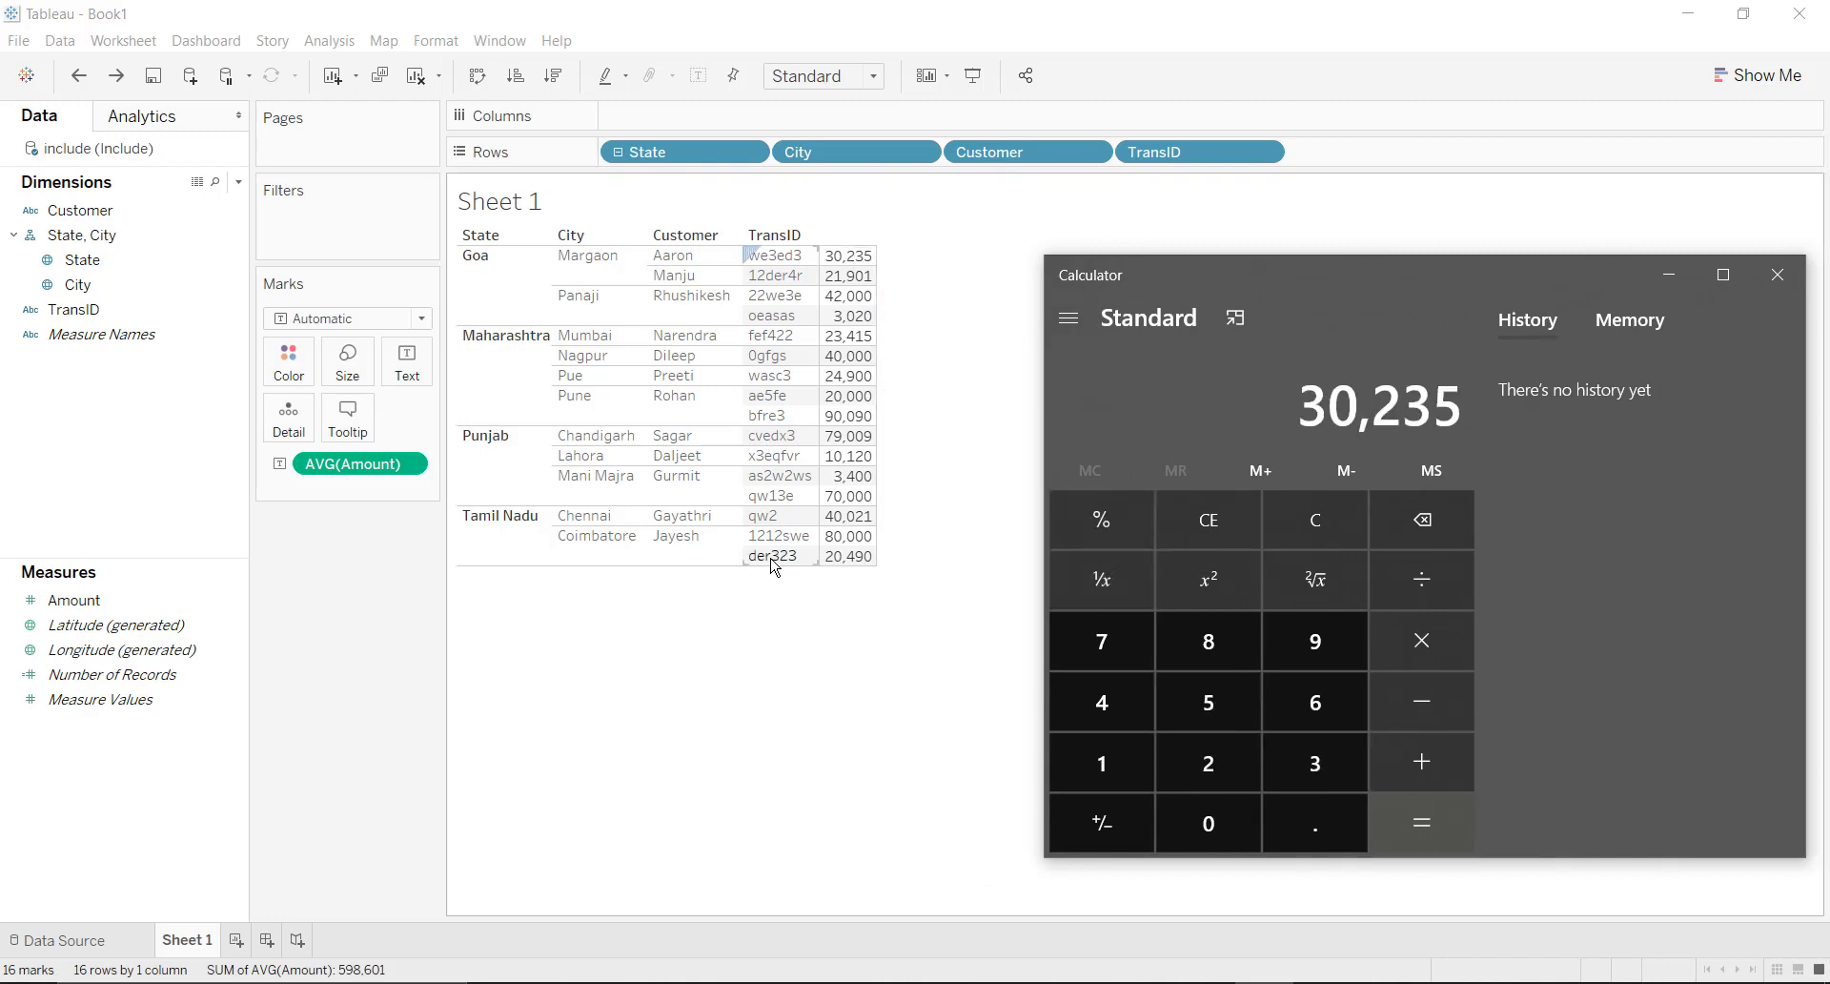
text(+219)
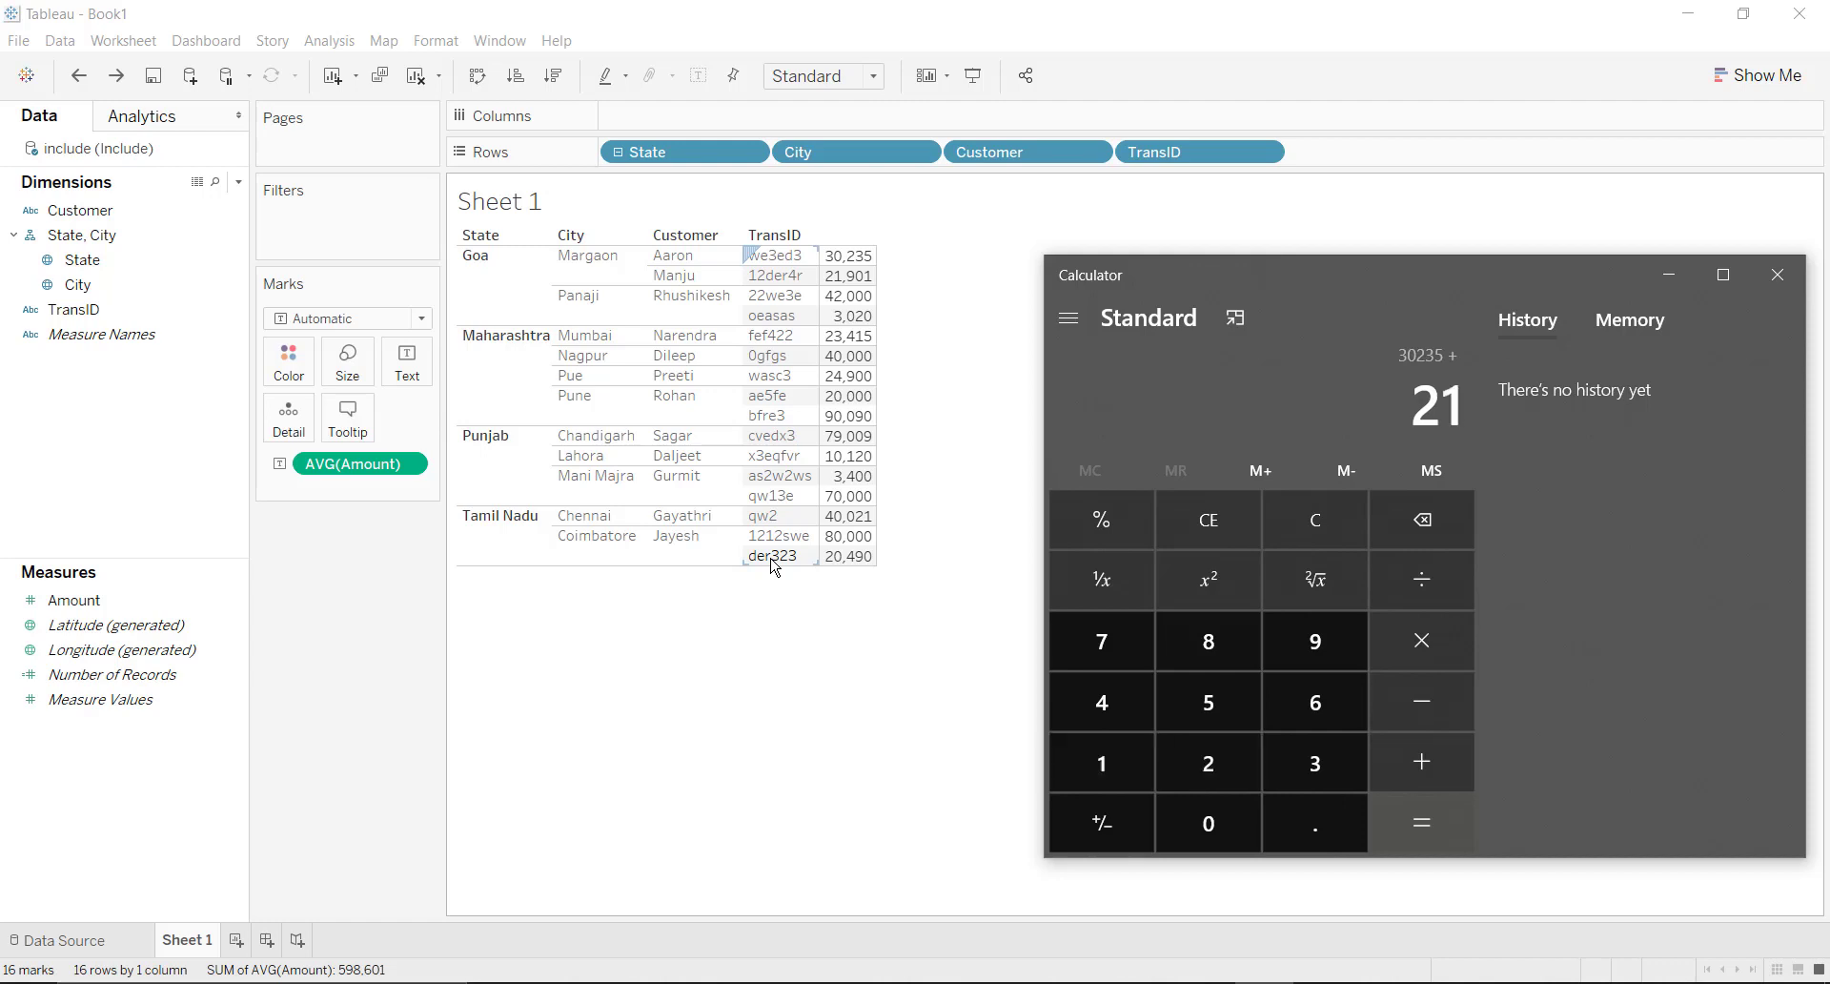
text(01)
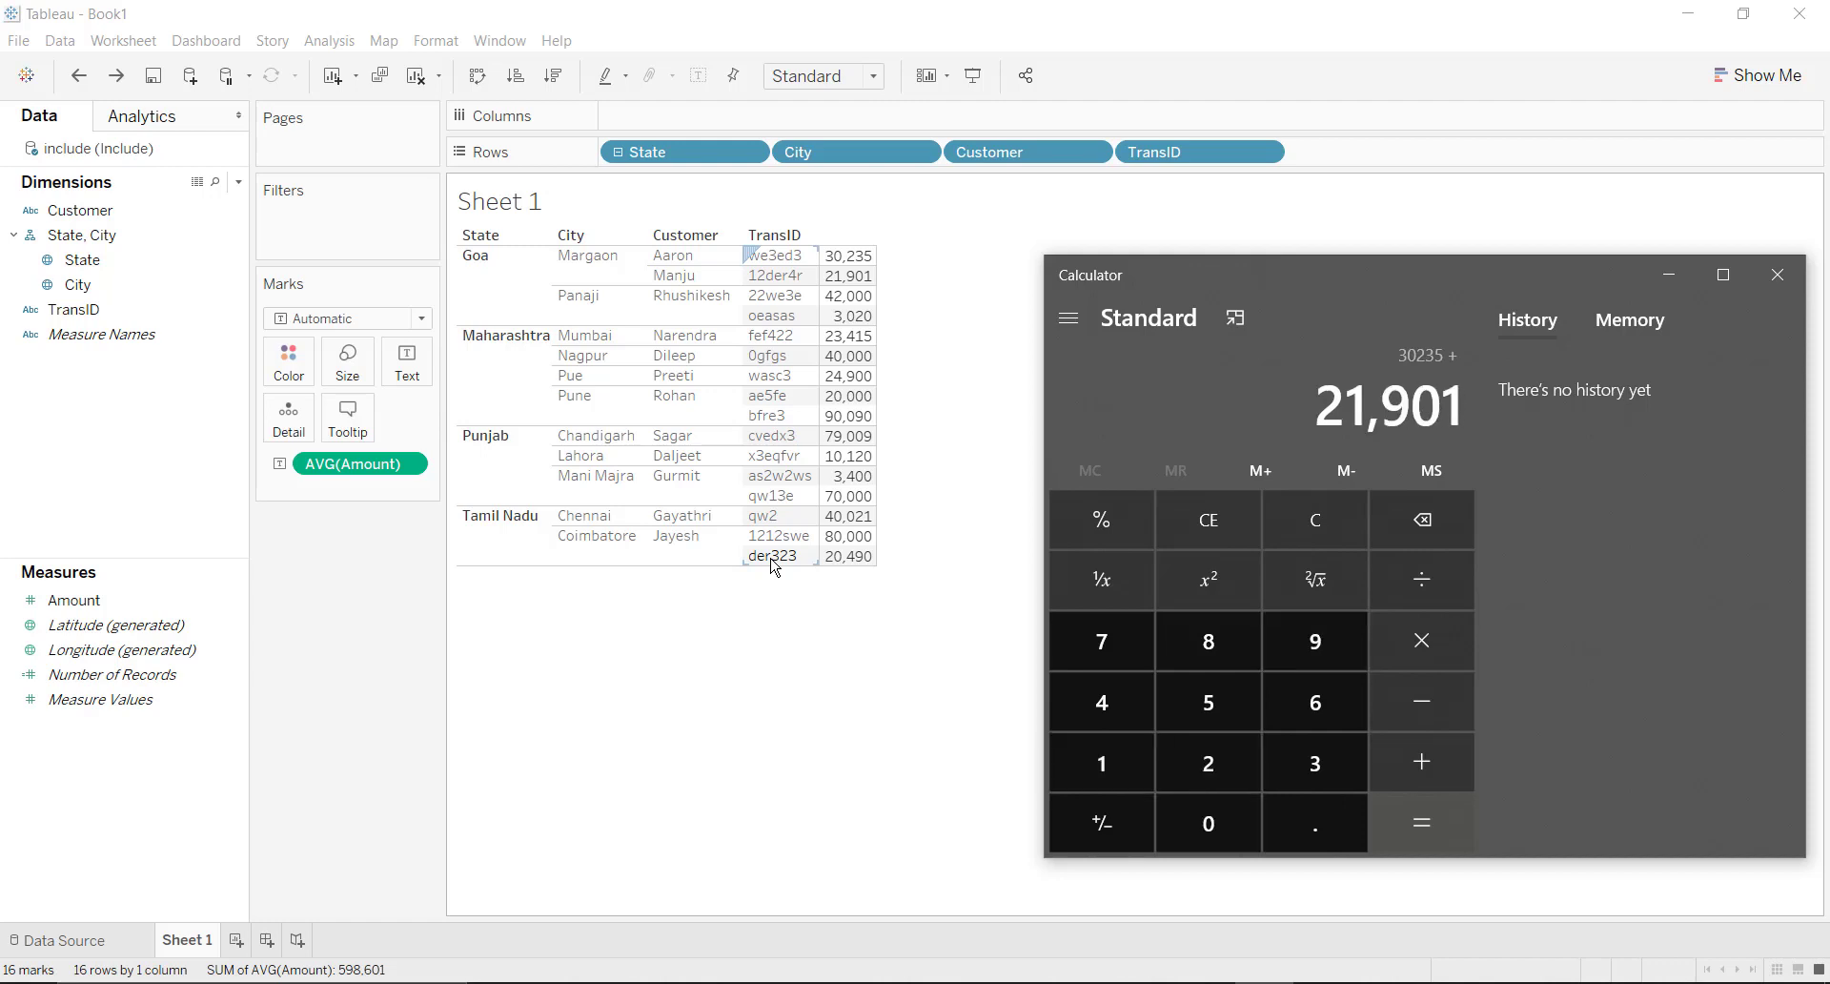
text(+4200)
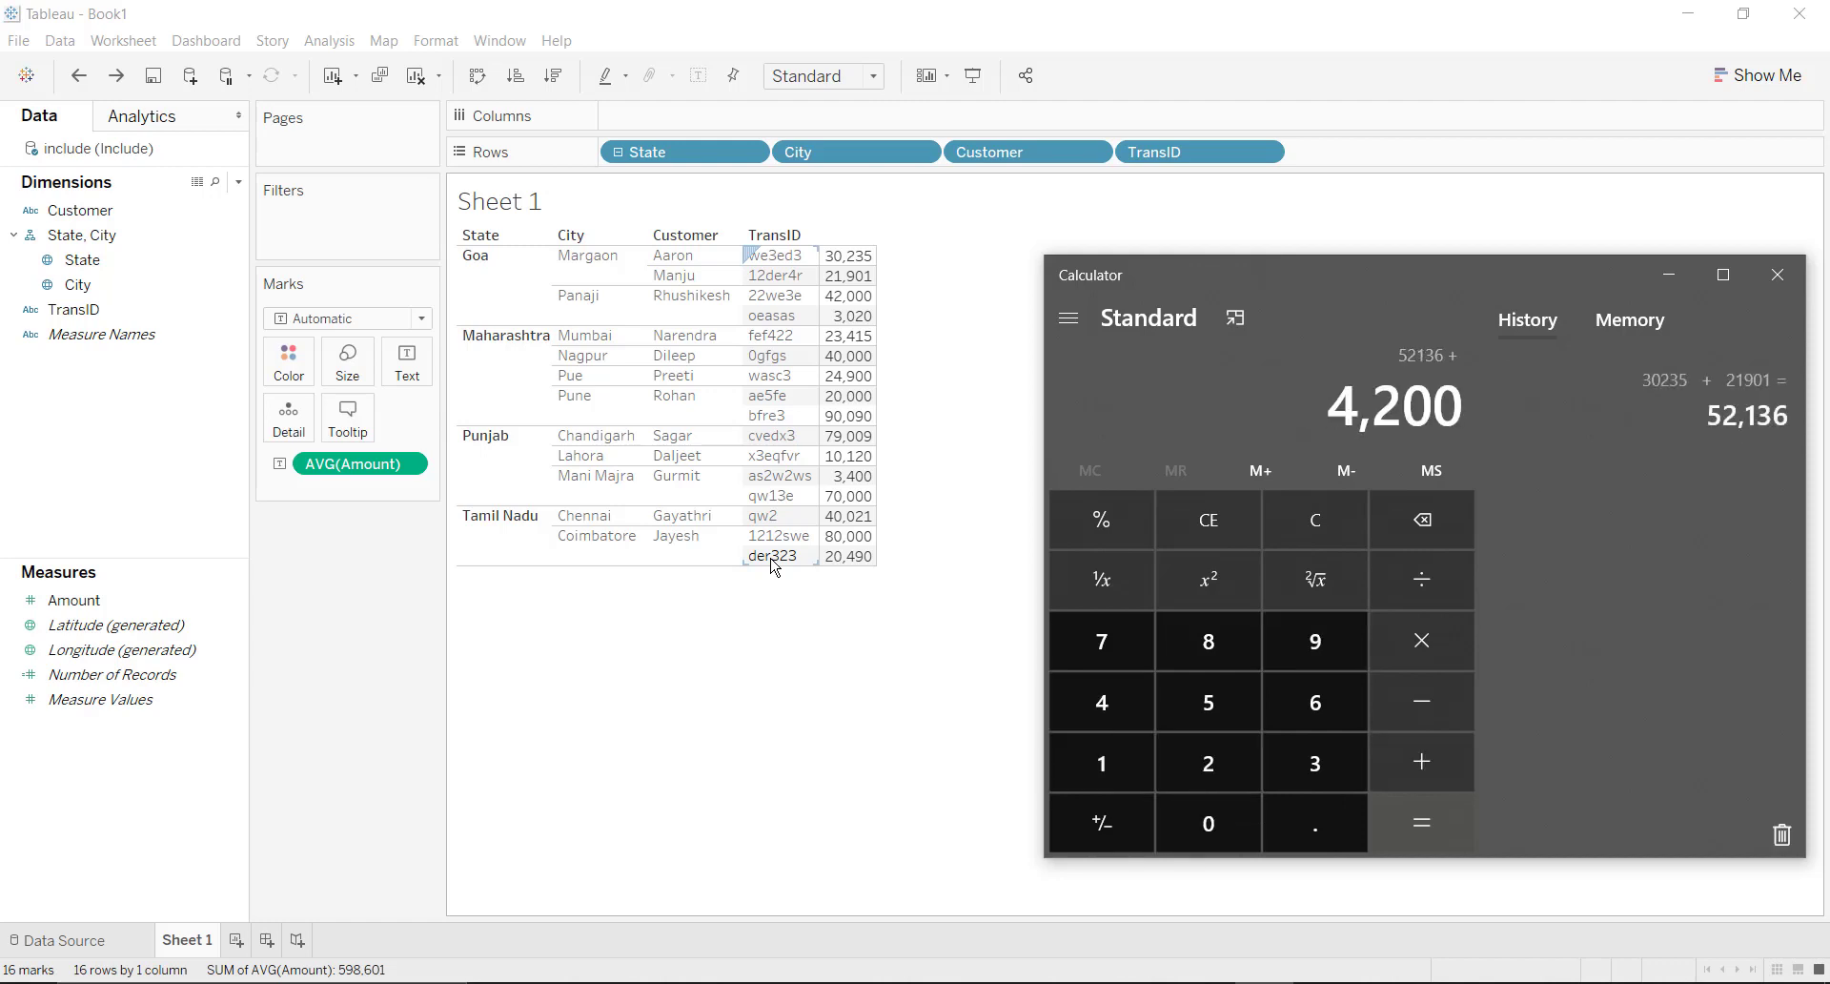
text(0+2)
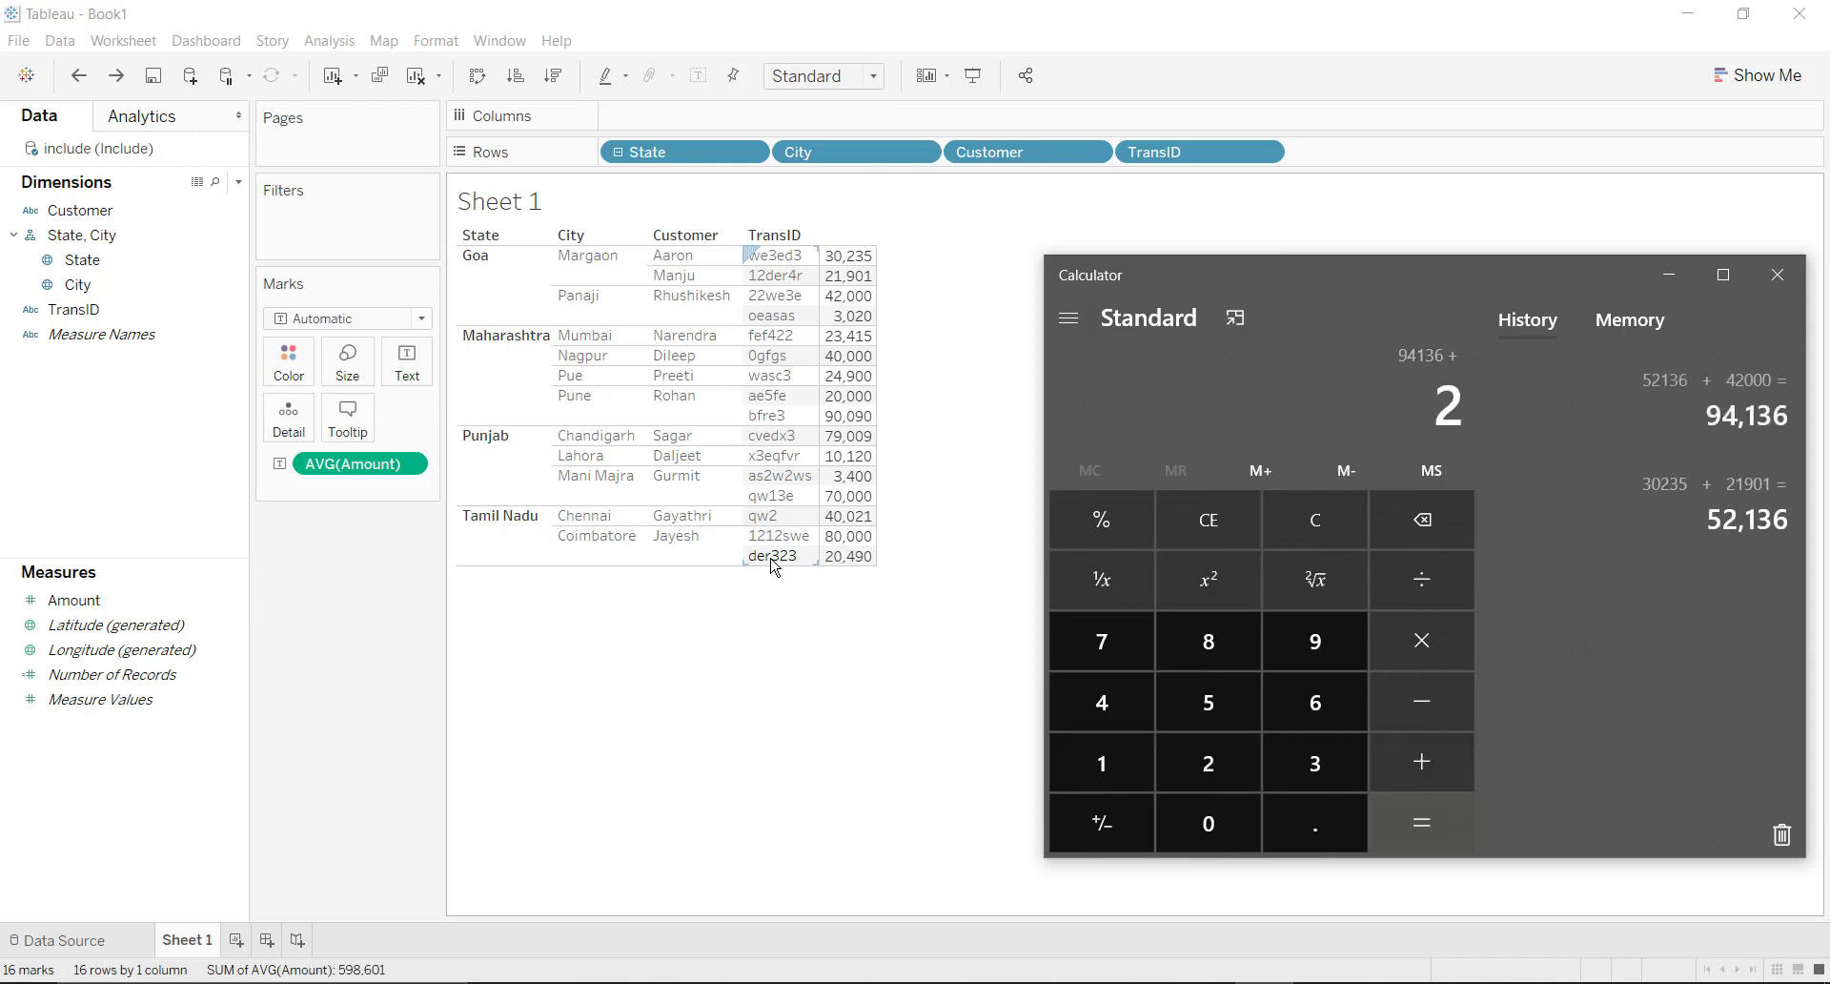
key(BackSpace)
text(3,0)
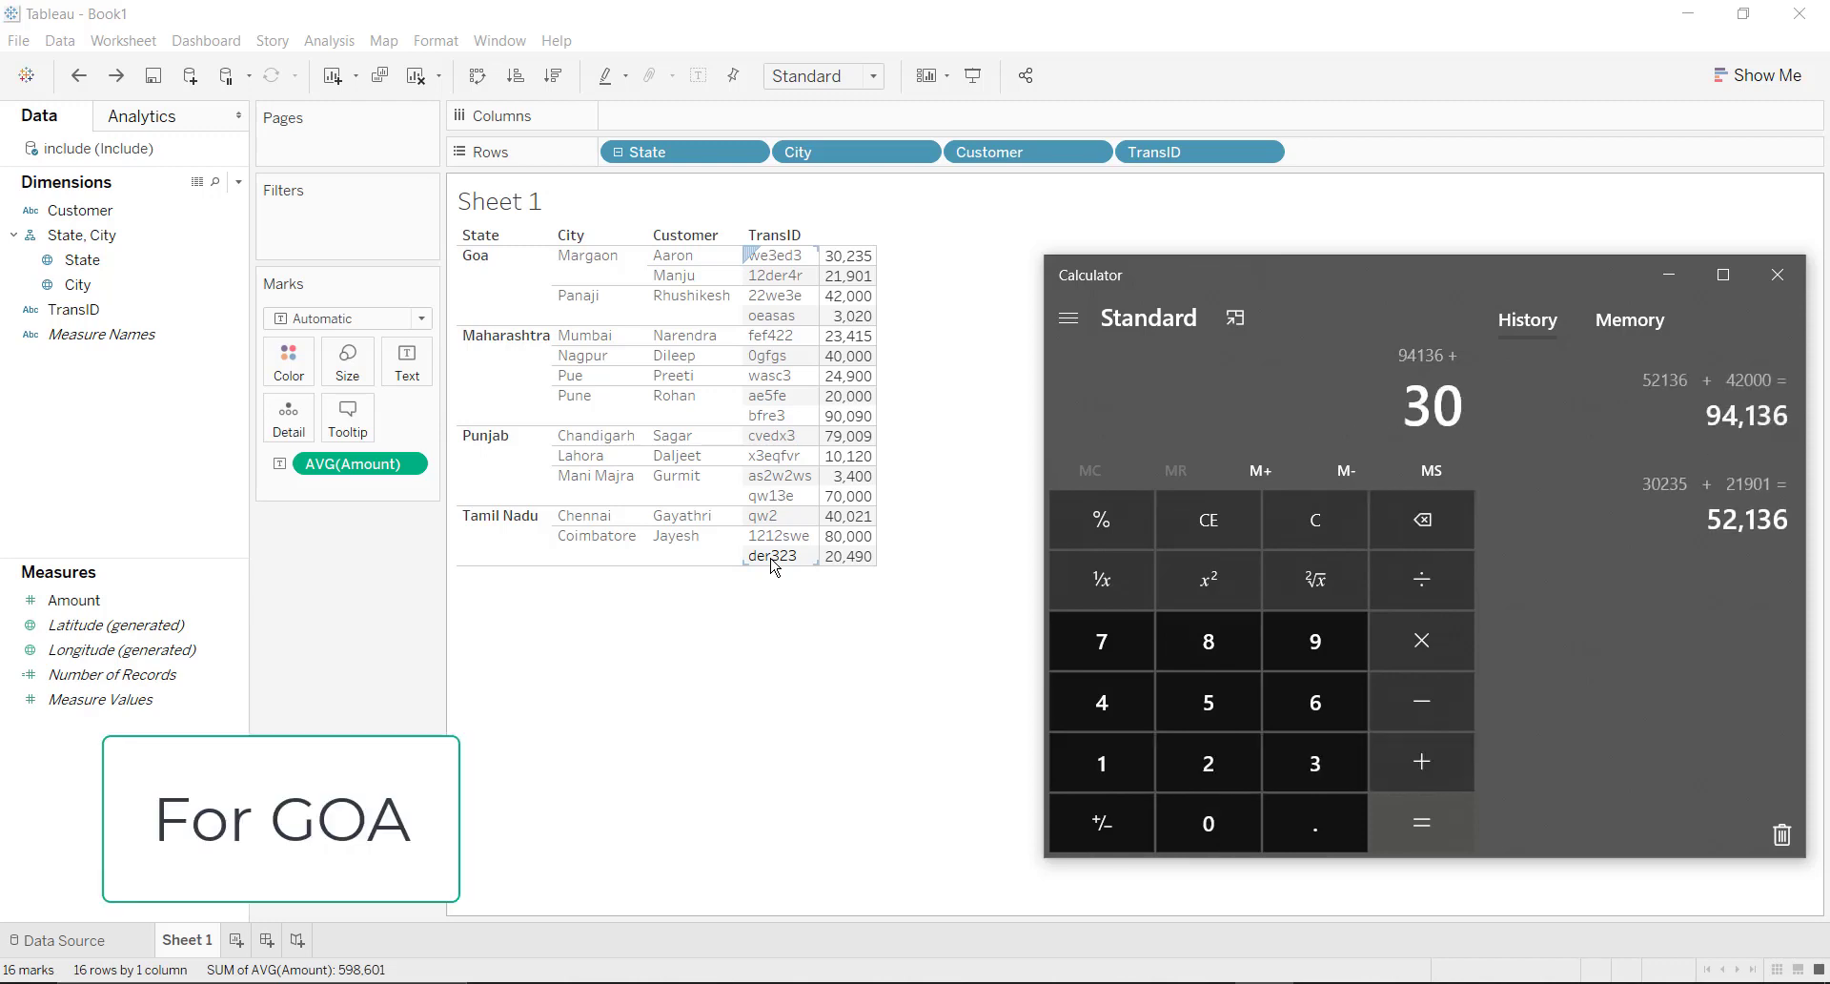
text(20)
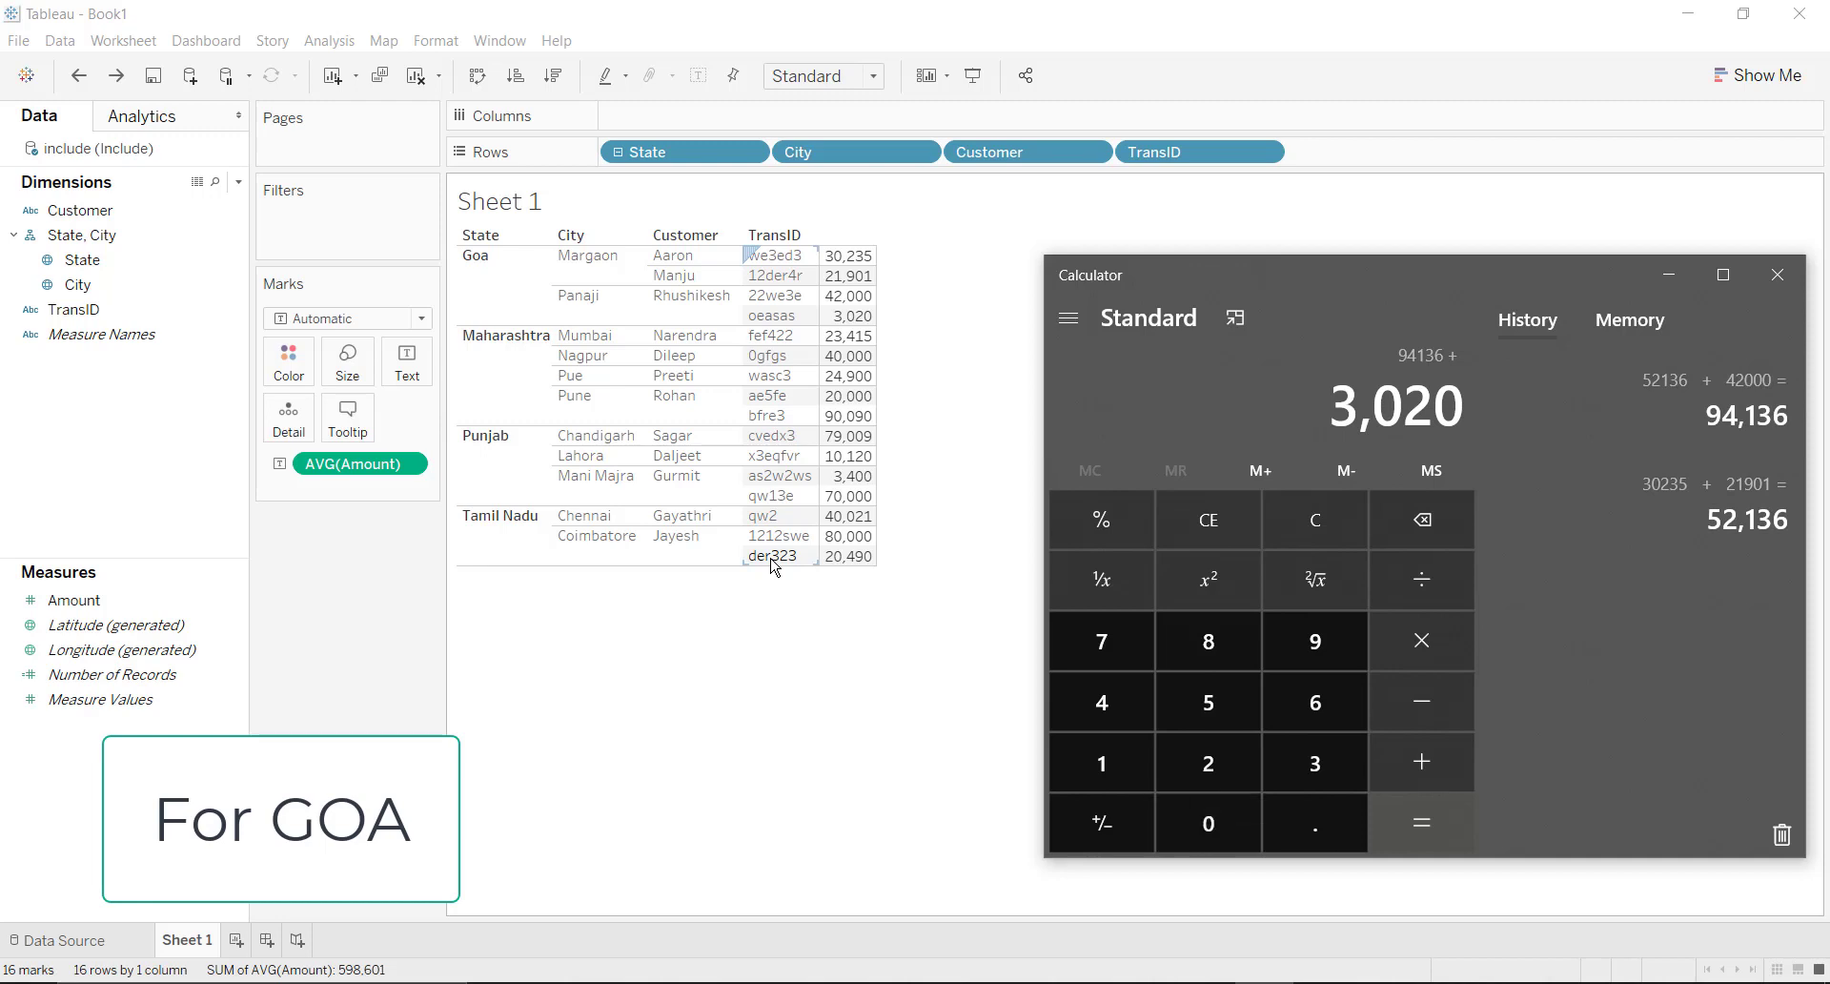
key(Return)
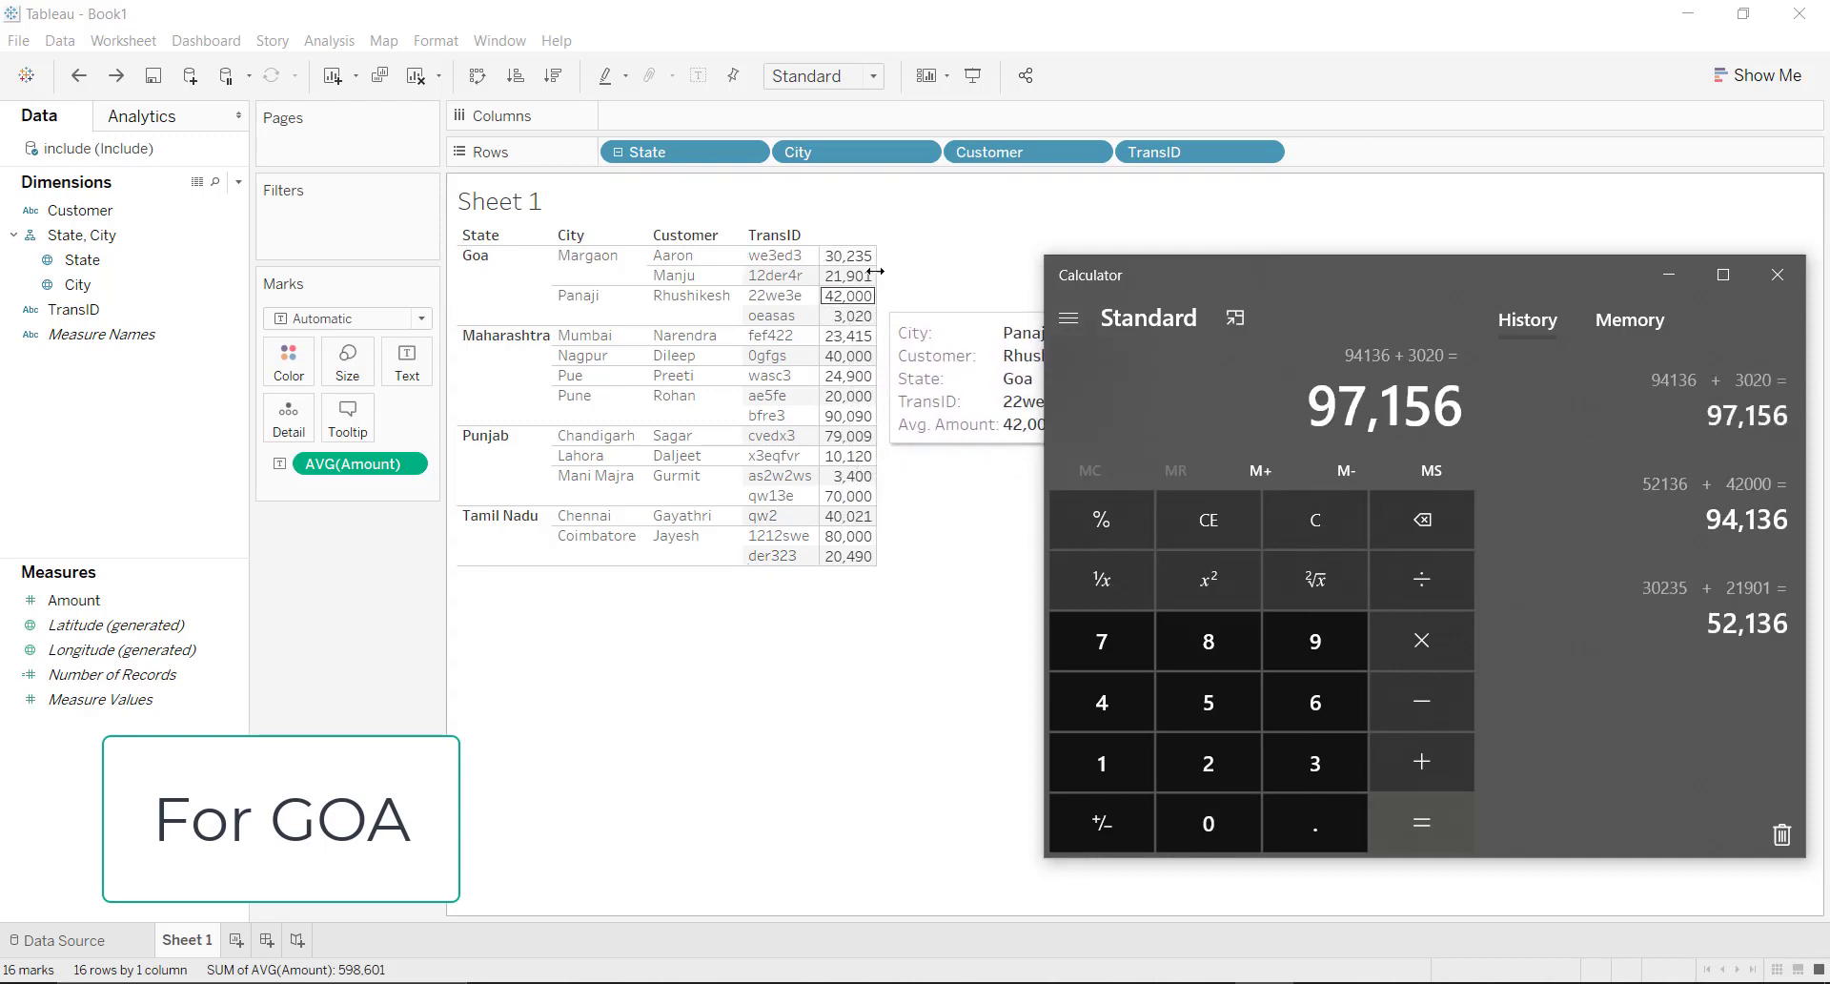
Divide the Goa total by 4 to compute the average per transaction
mouse_move(833, 325)
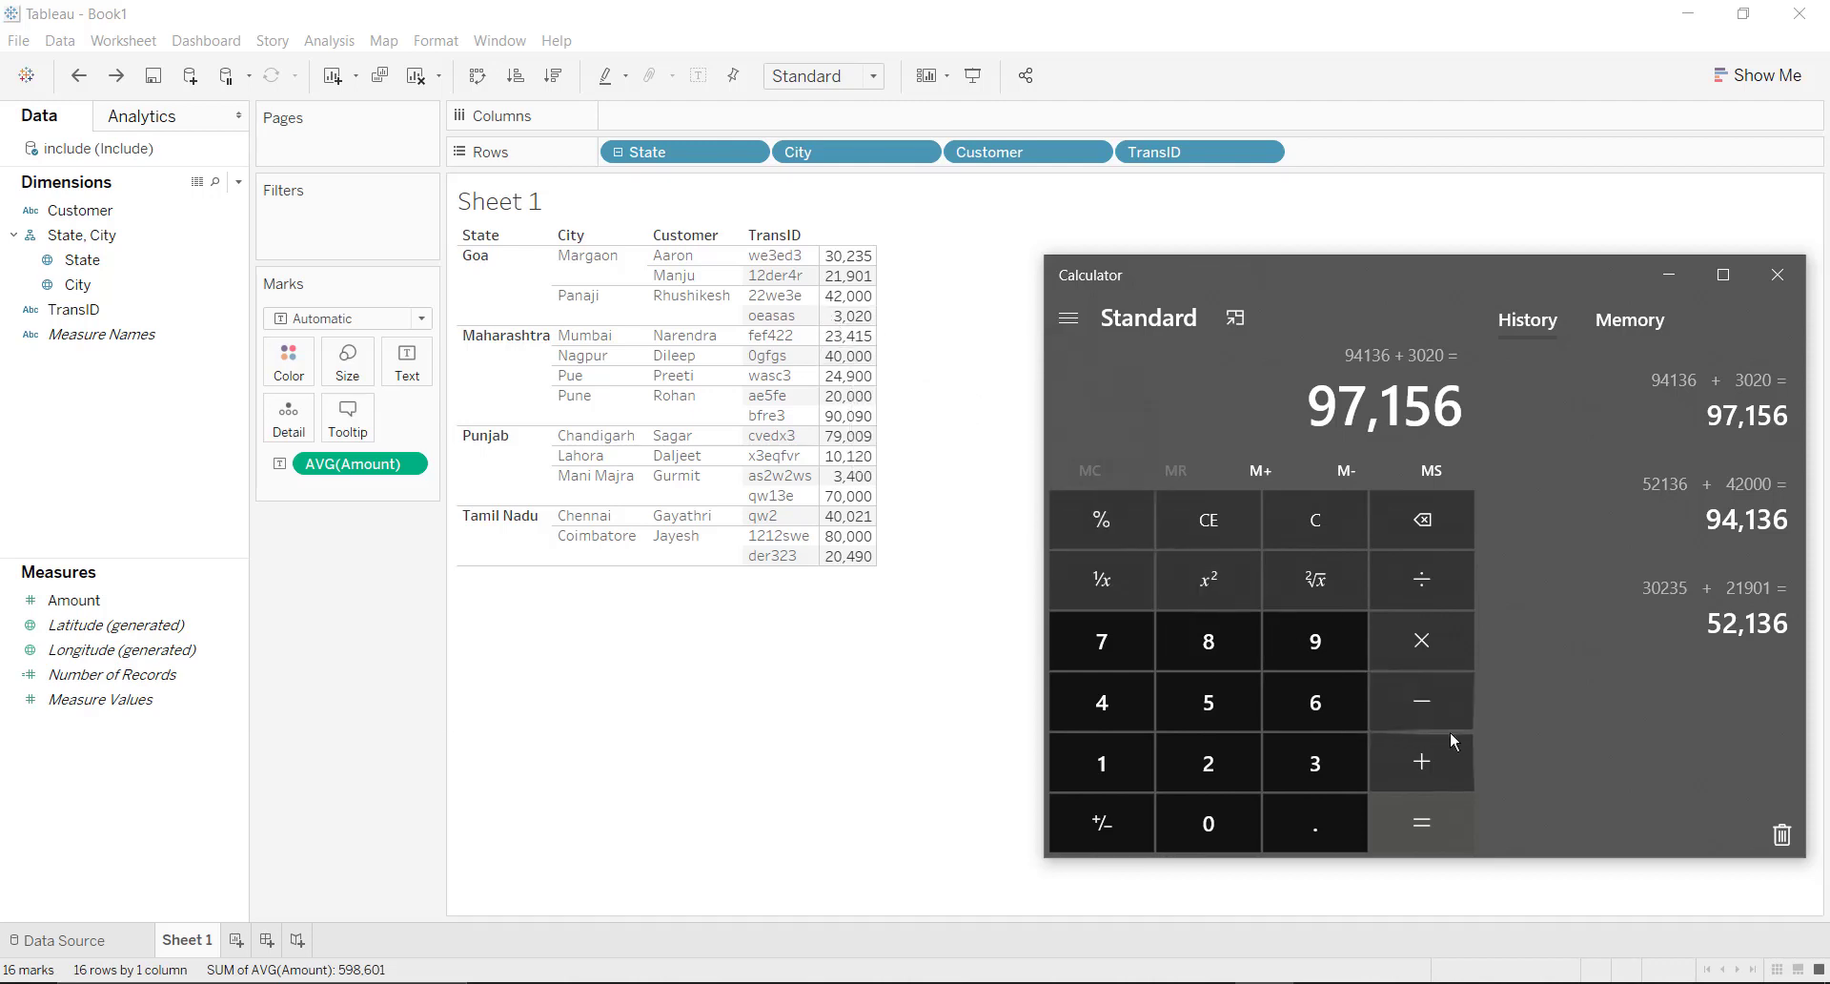
key(slash)
text(4)
key(Return)
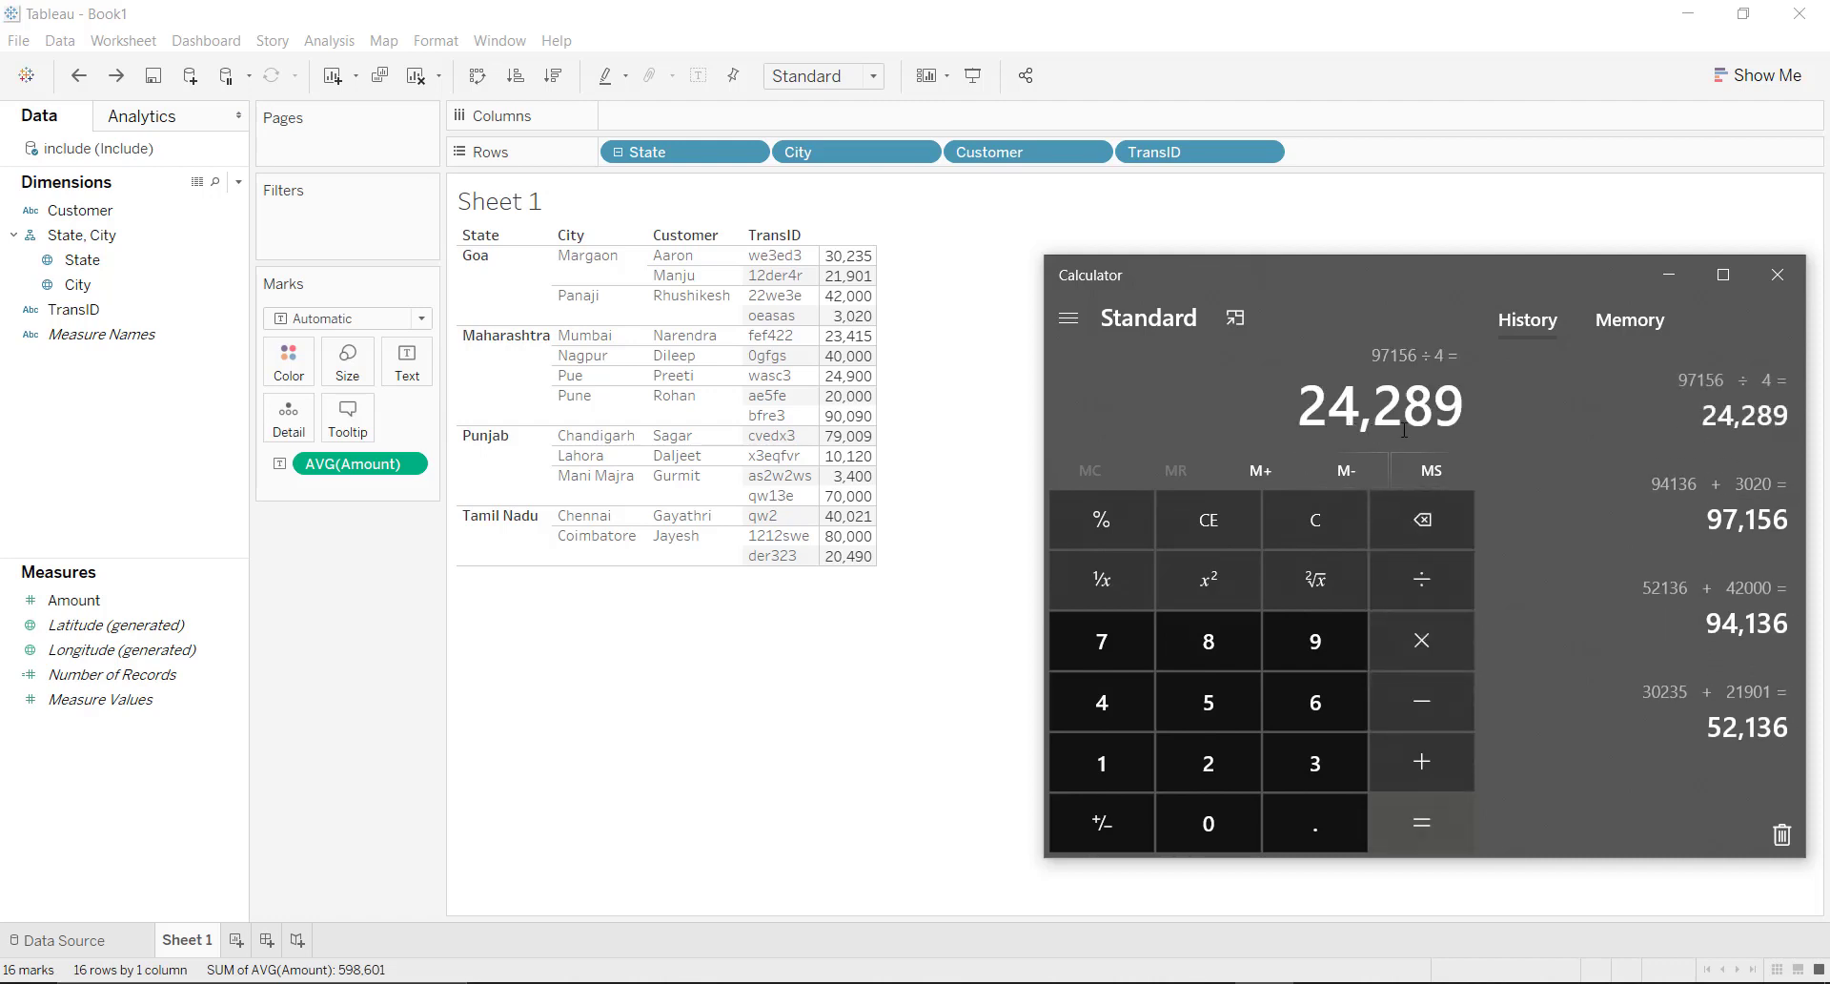
Minimize Calculator and reduce the rows to State only to compare Goa's average amount with the manual calculation
click(1668, 276)
drag(1180, 155, 1287, 255)
drag(1033, 154, 1250, 319)
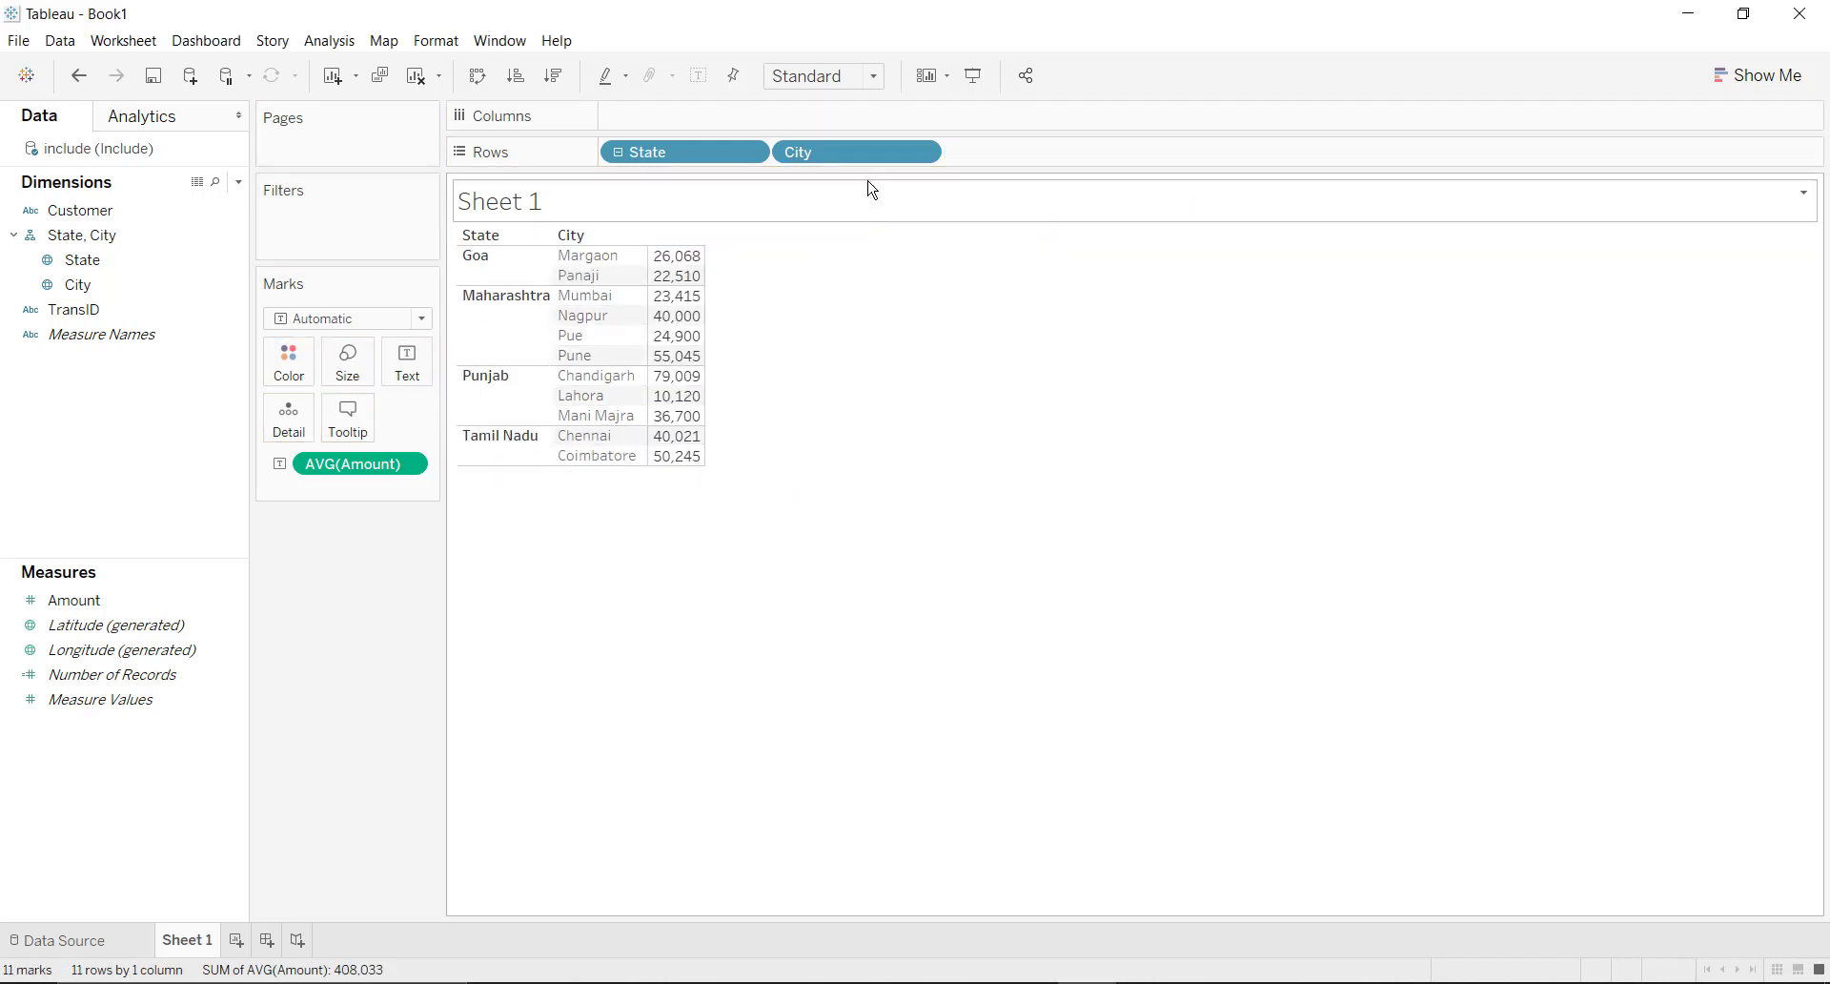
drag(837, 146, 993, 241)
mouse_move(572, 262)
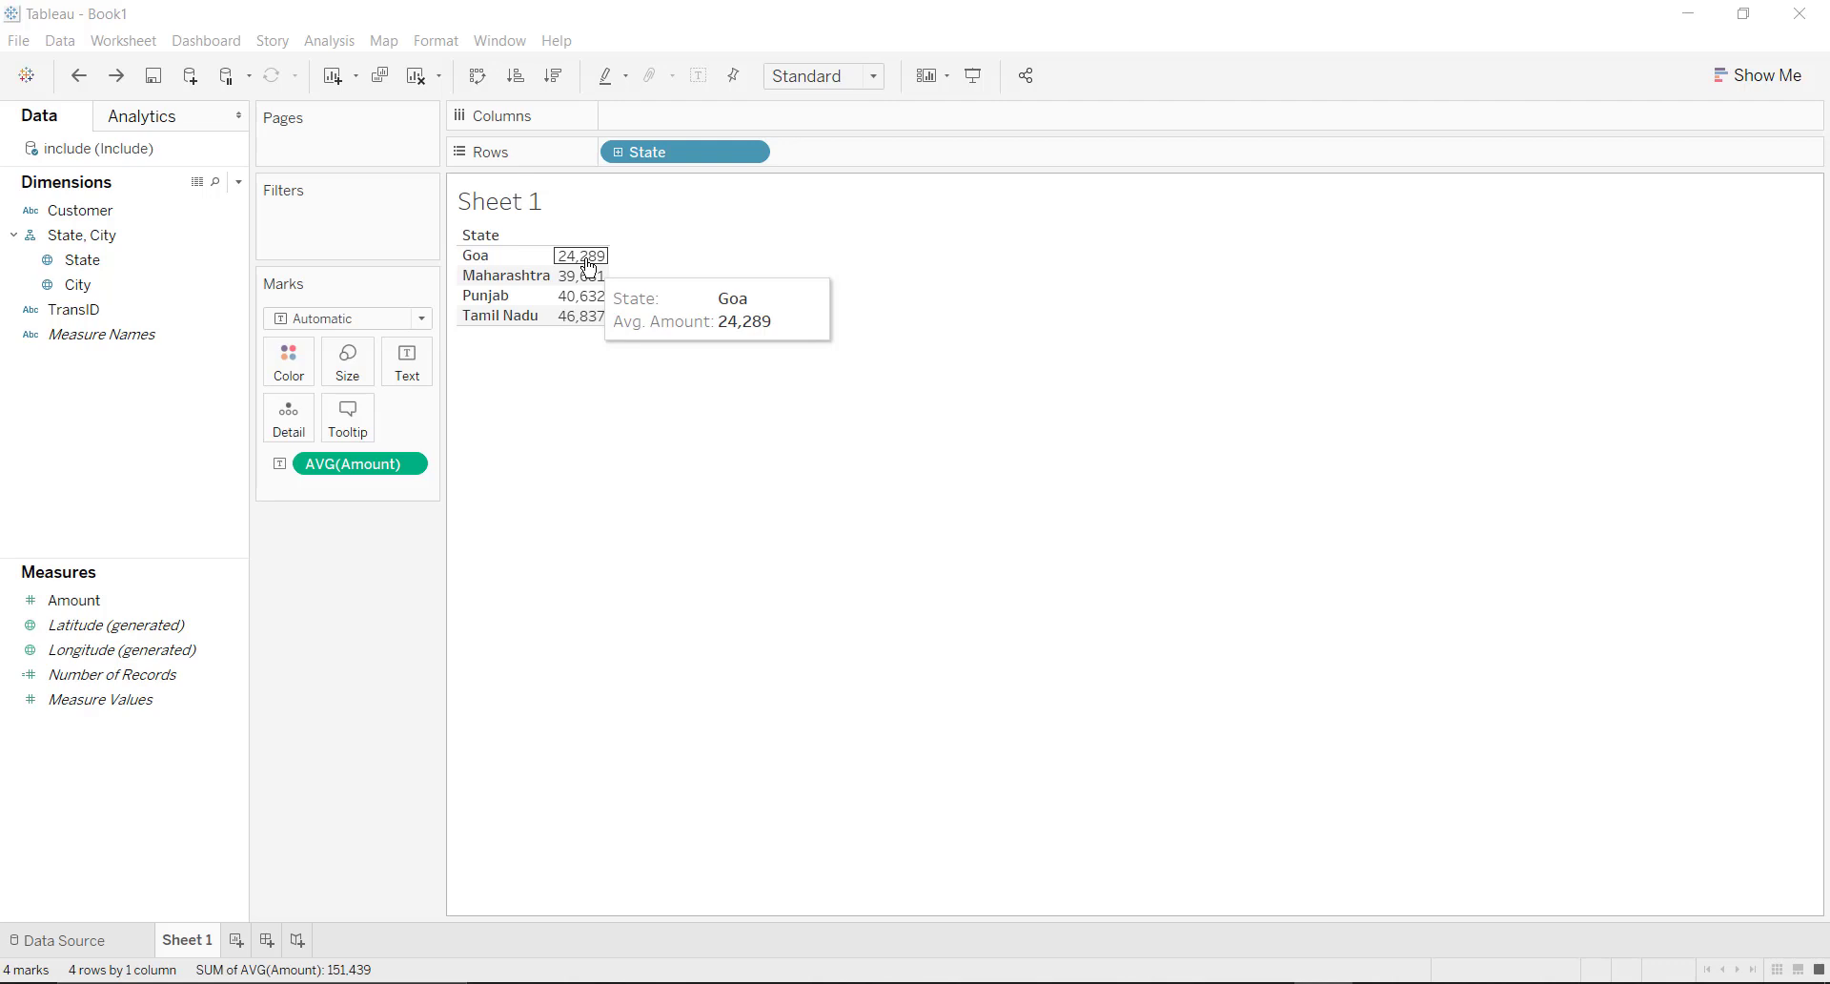
Add City, Customer and TransID back to the rows after State
double_click(157, 283)
click(138, 211)
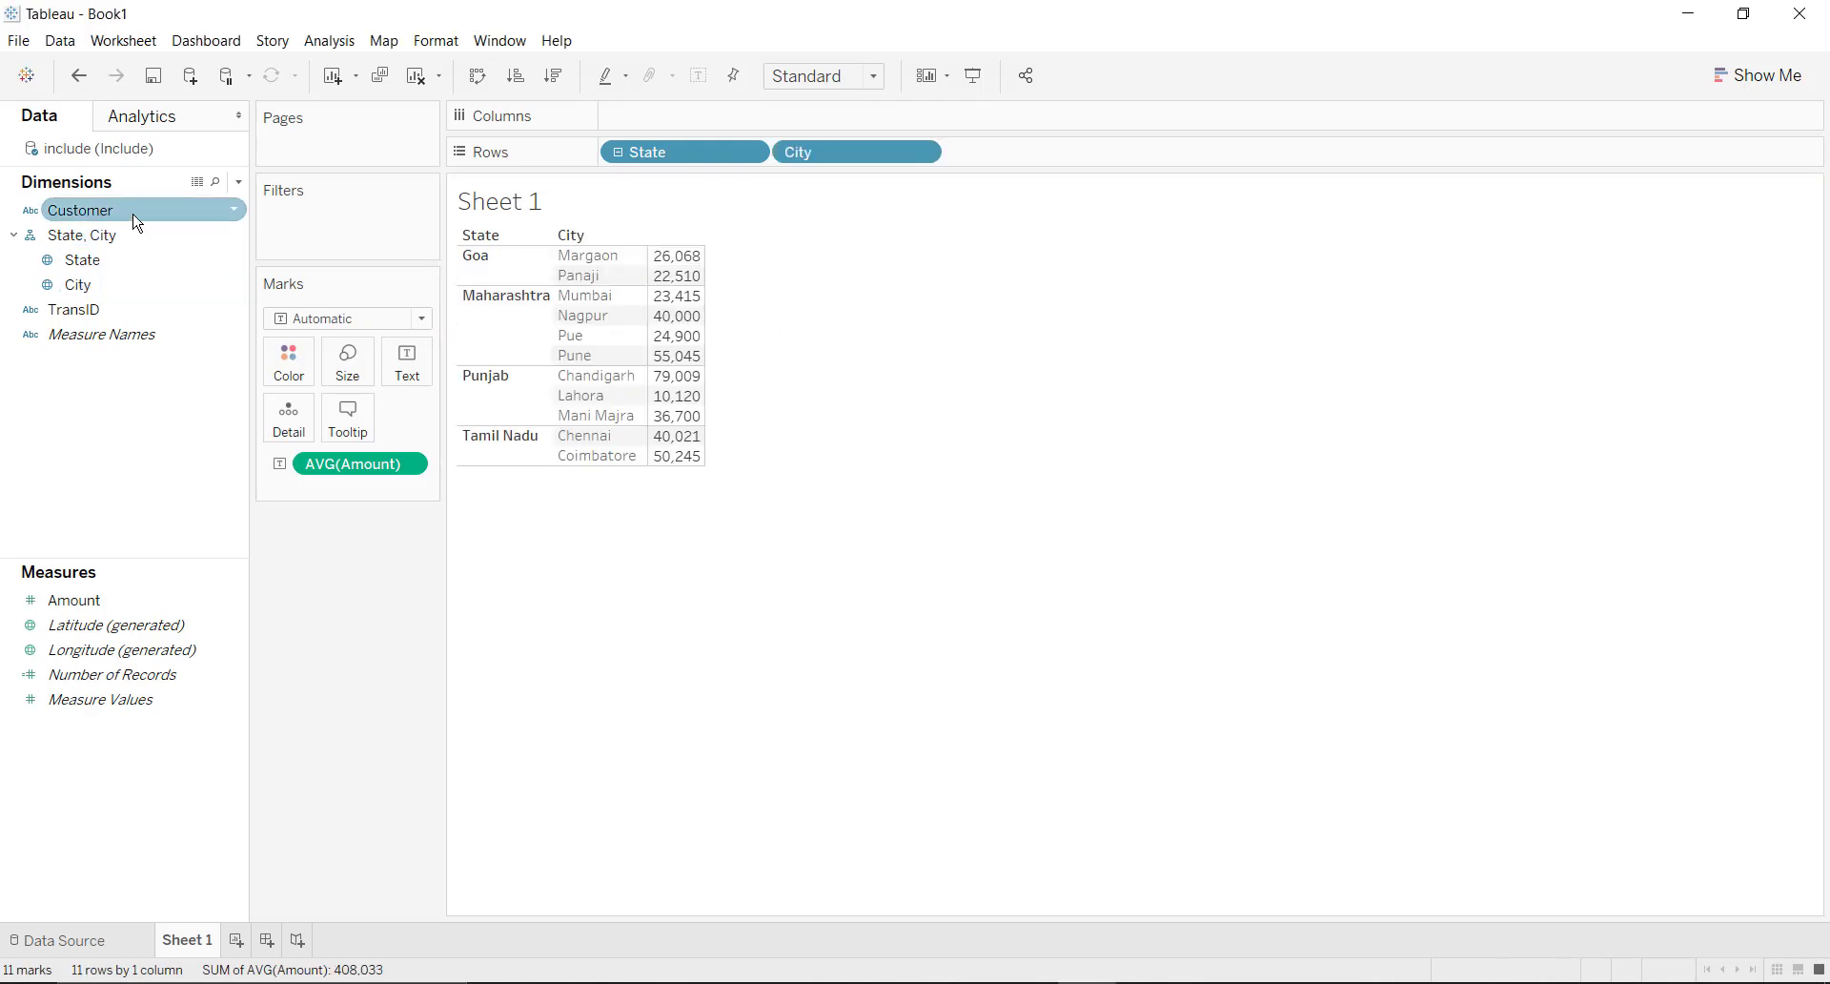
double_click(138, 217)
double_click(136, 310)
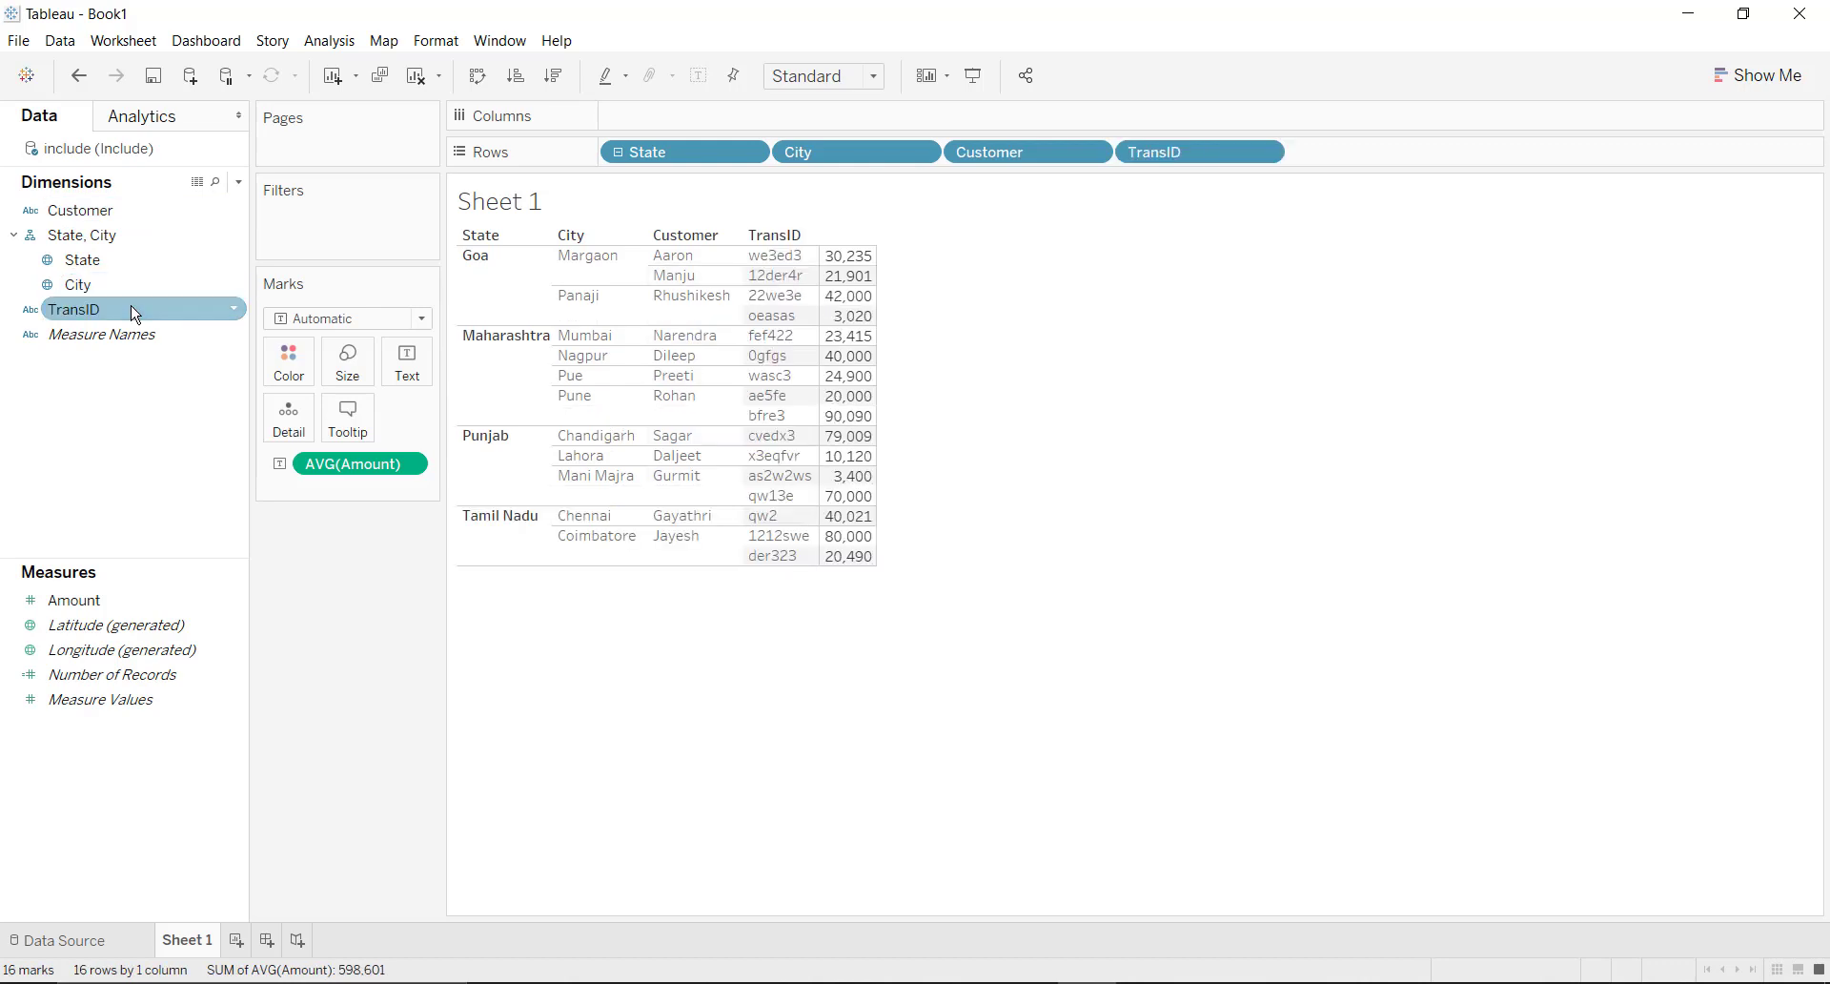
Change the aggregation of the Amount measure in the table to Sum
click(342, 476)
right_click(344, 477)
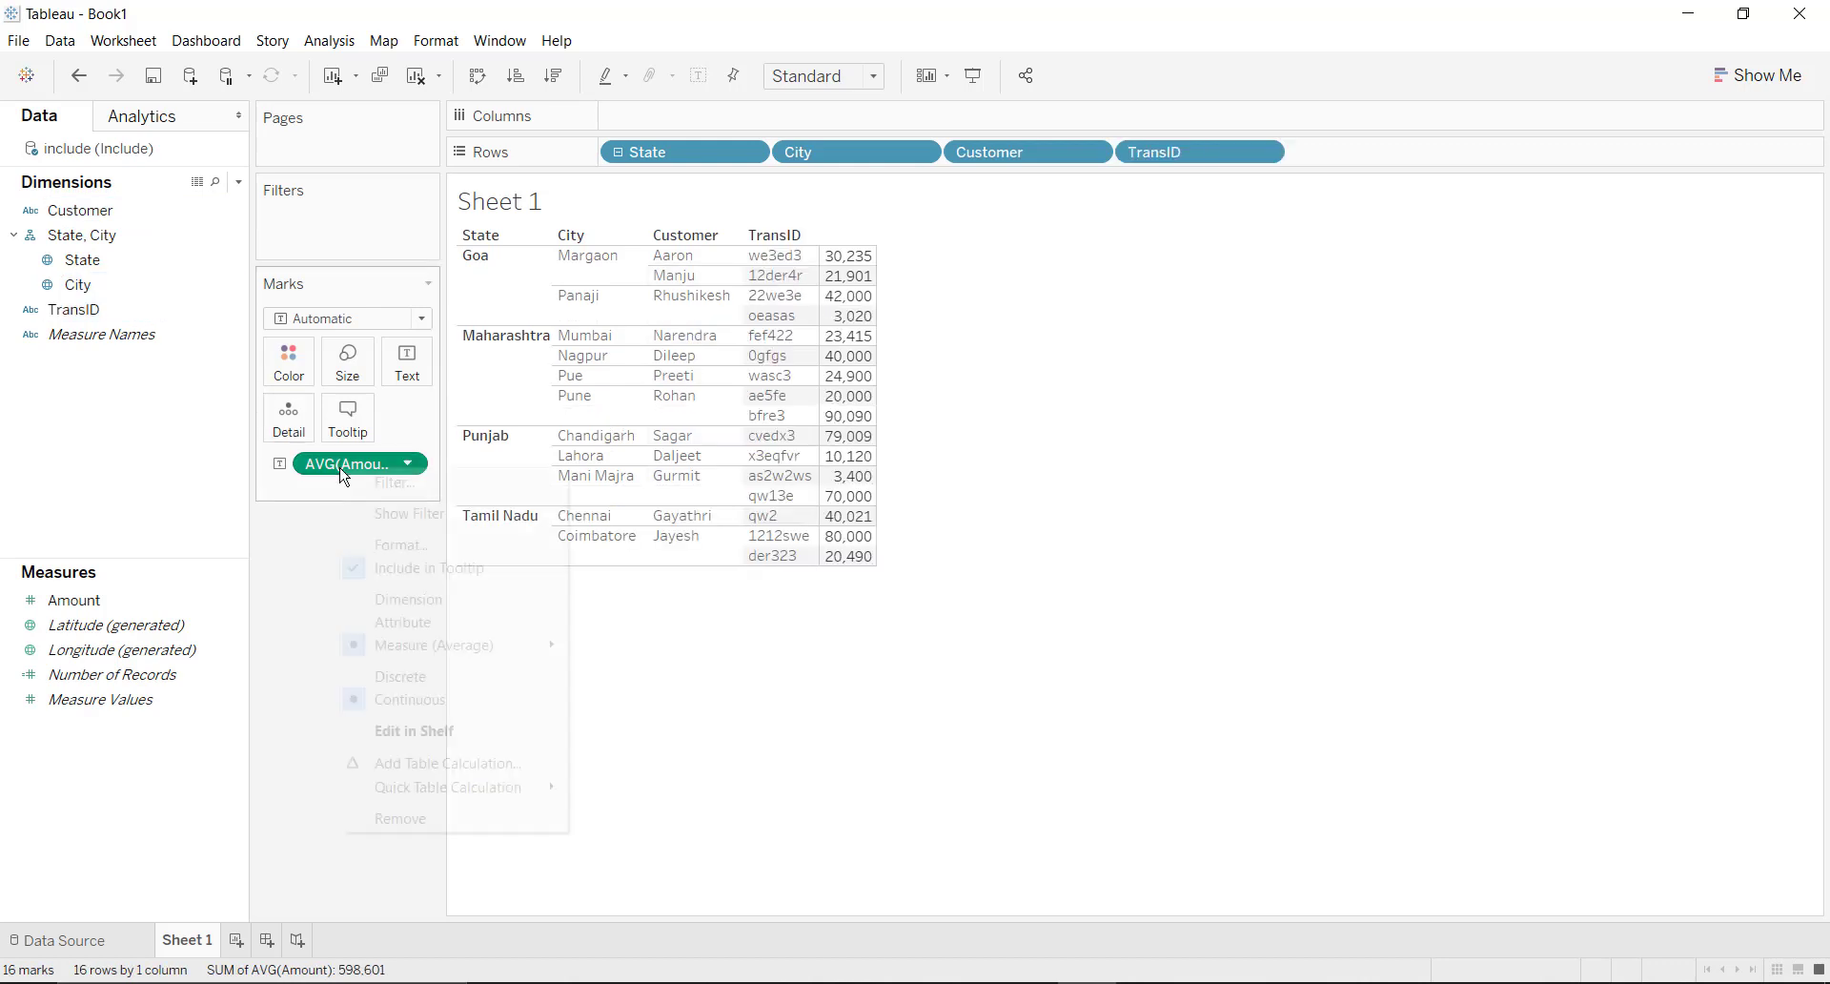
mouse_move(504, 652)
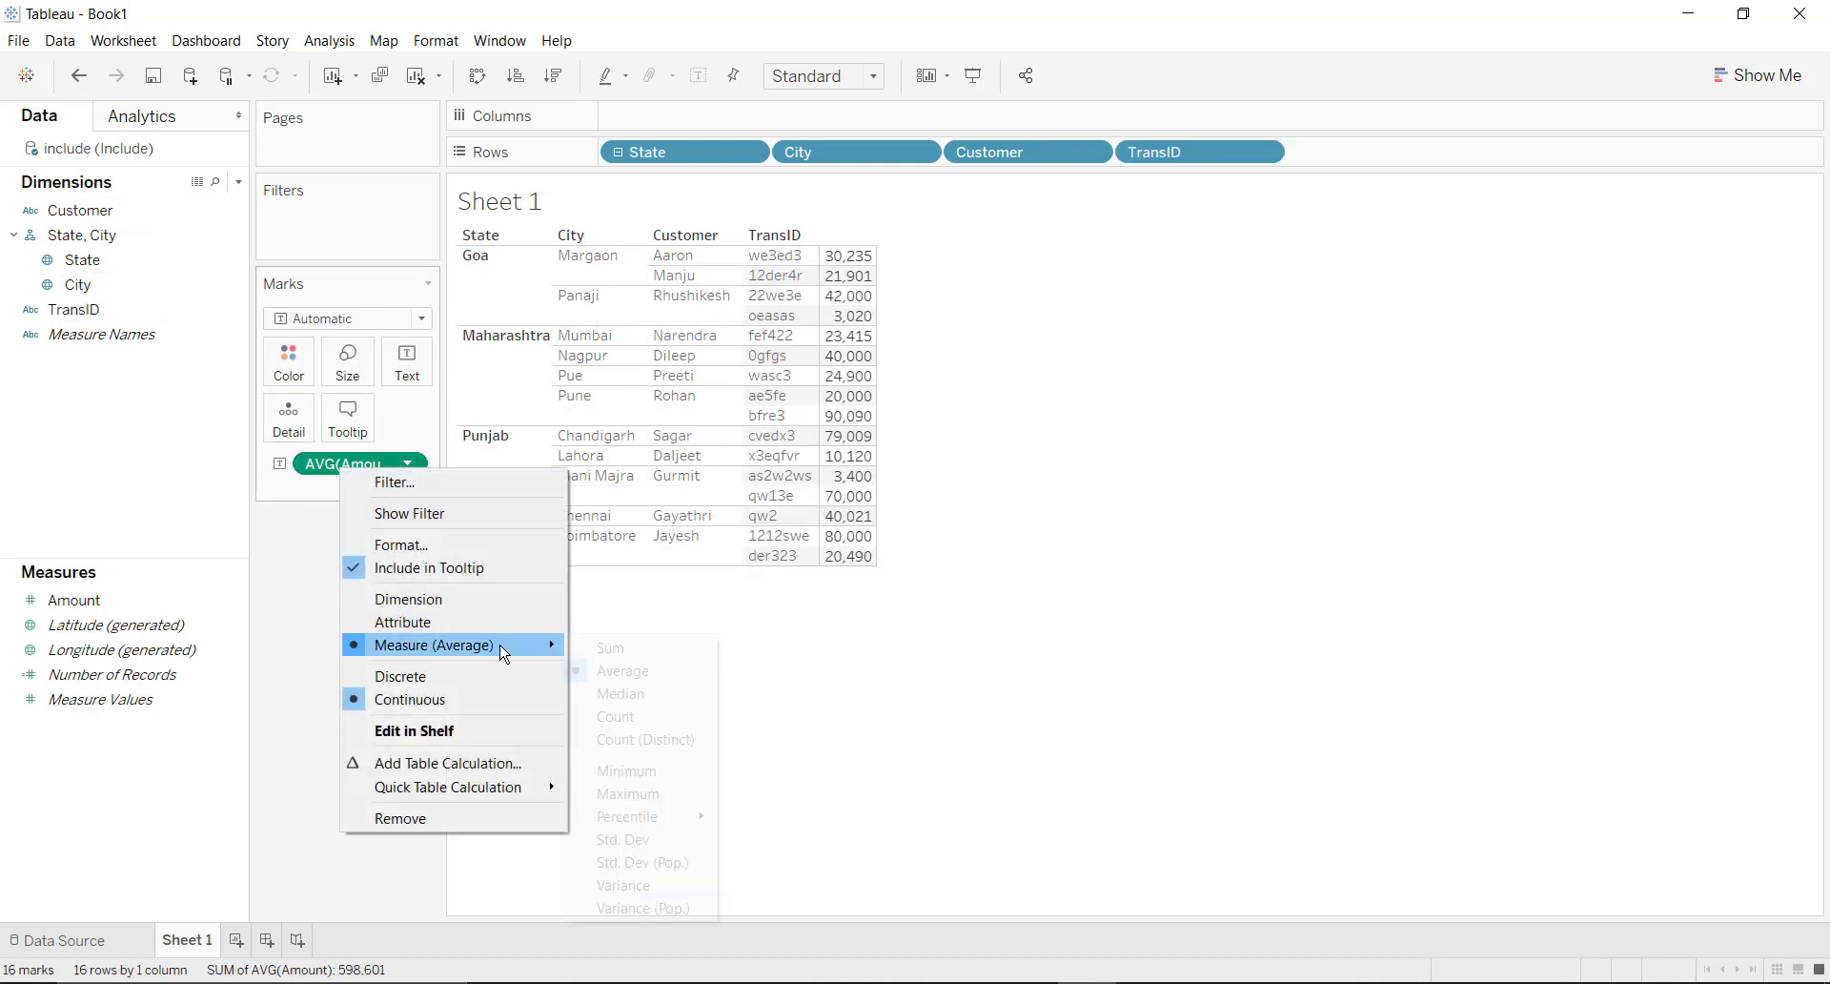
click(641, 651)
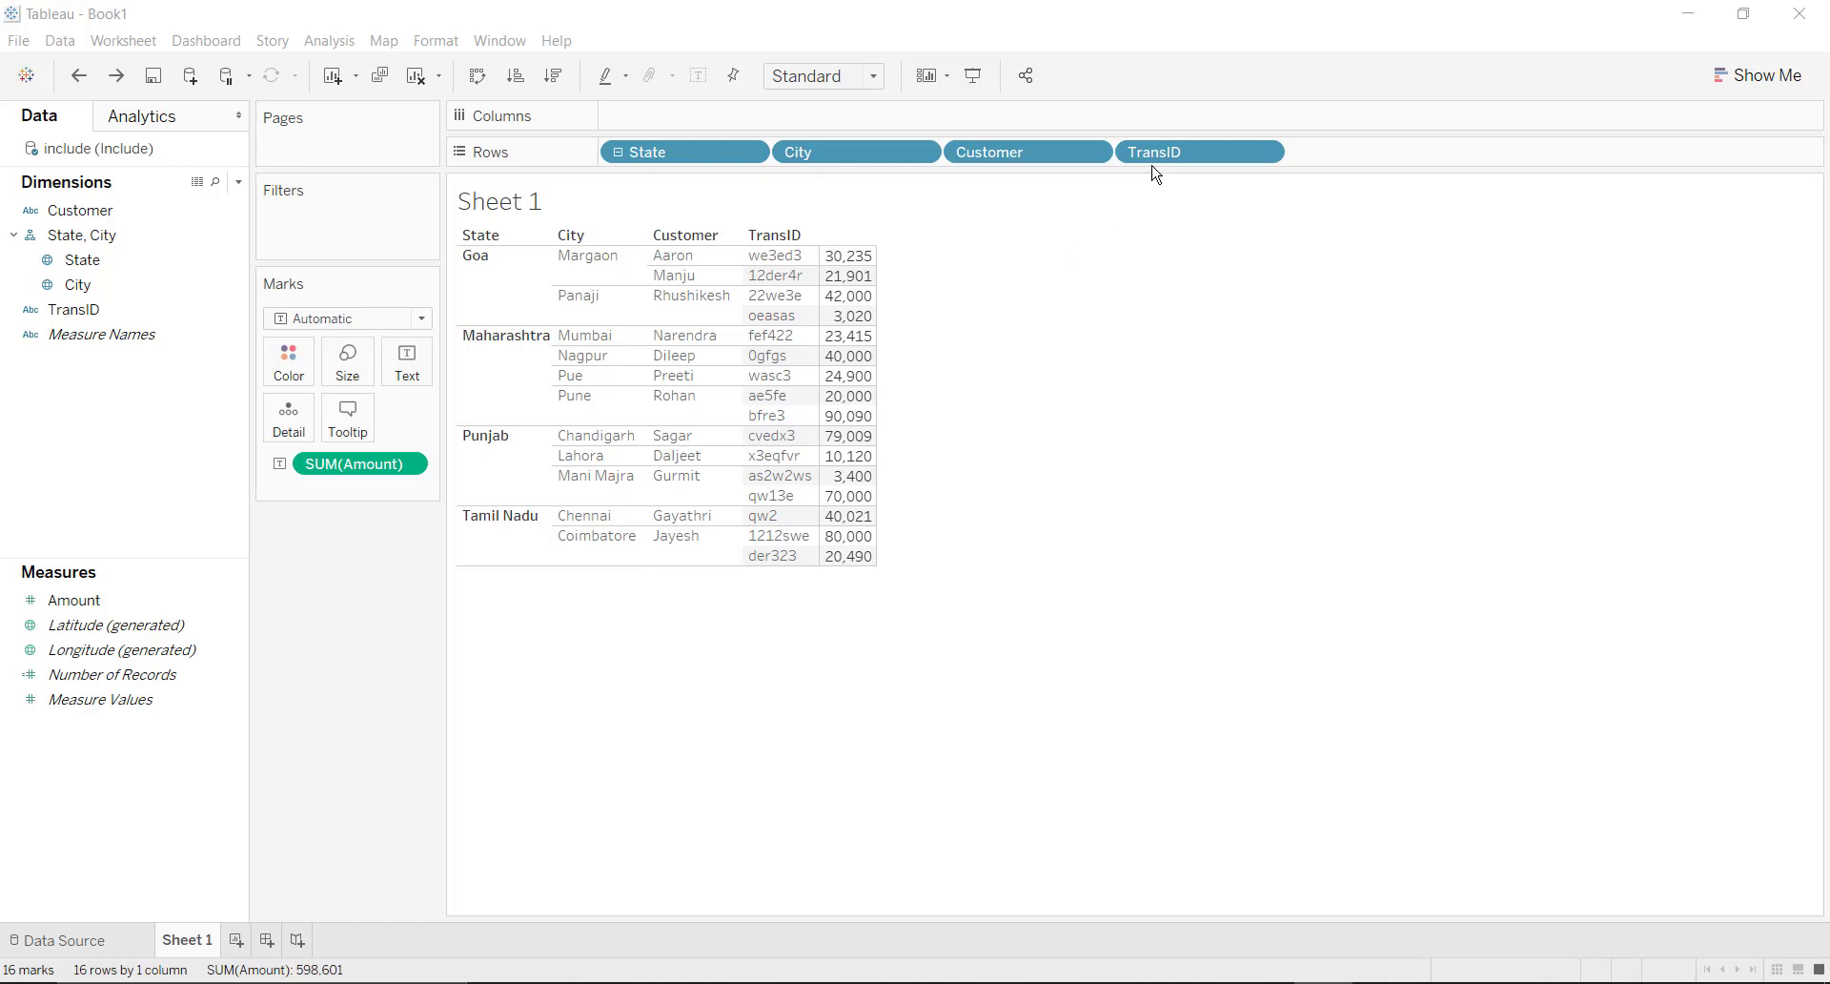
Remove TransID from the rows, keeping State, City and Customer
drag(1163, 160, 1266, 300)
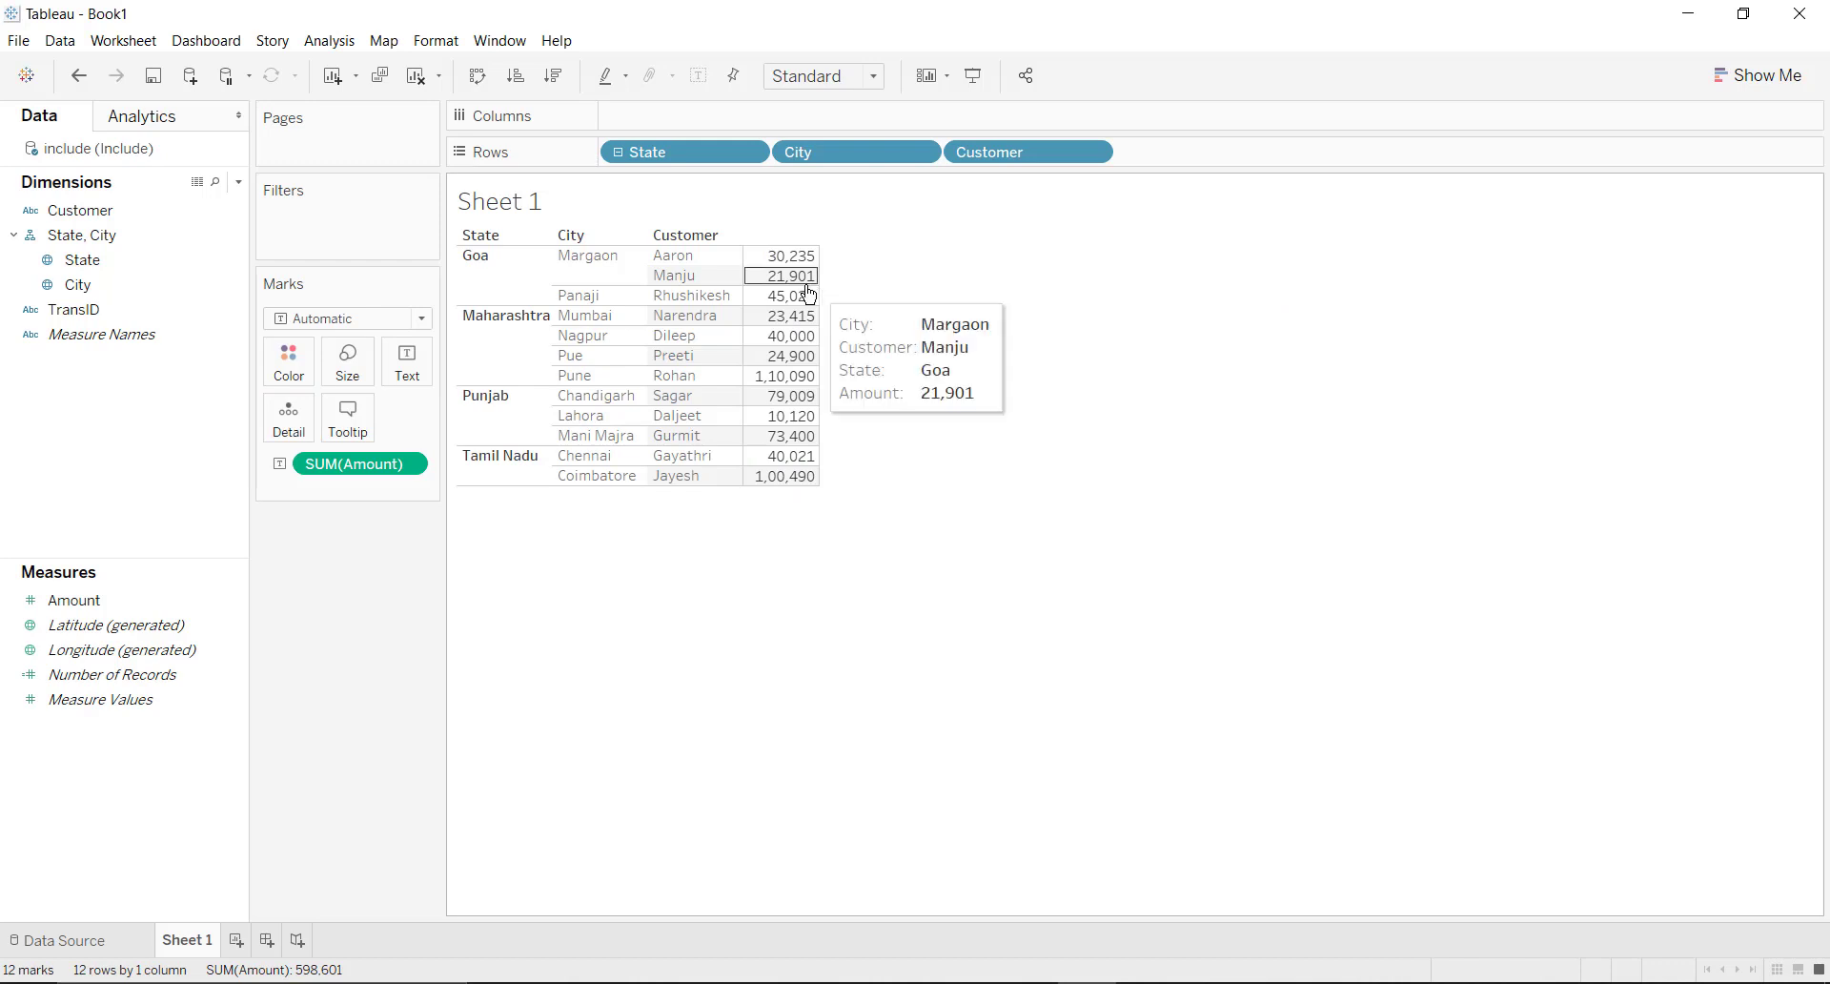
mouse_move(789, 299)
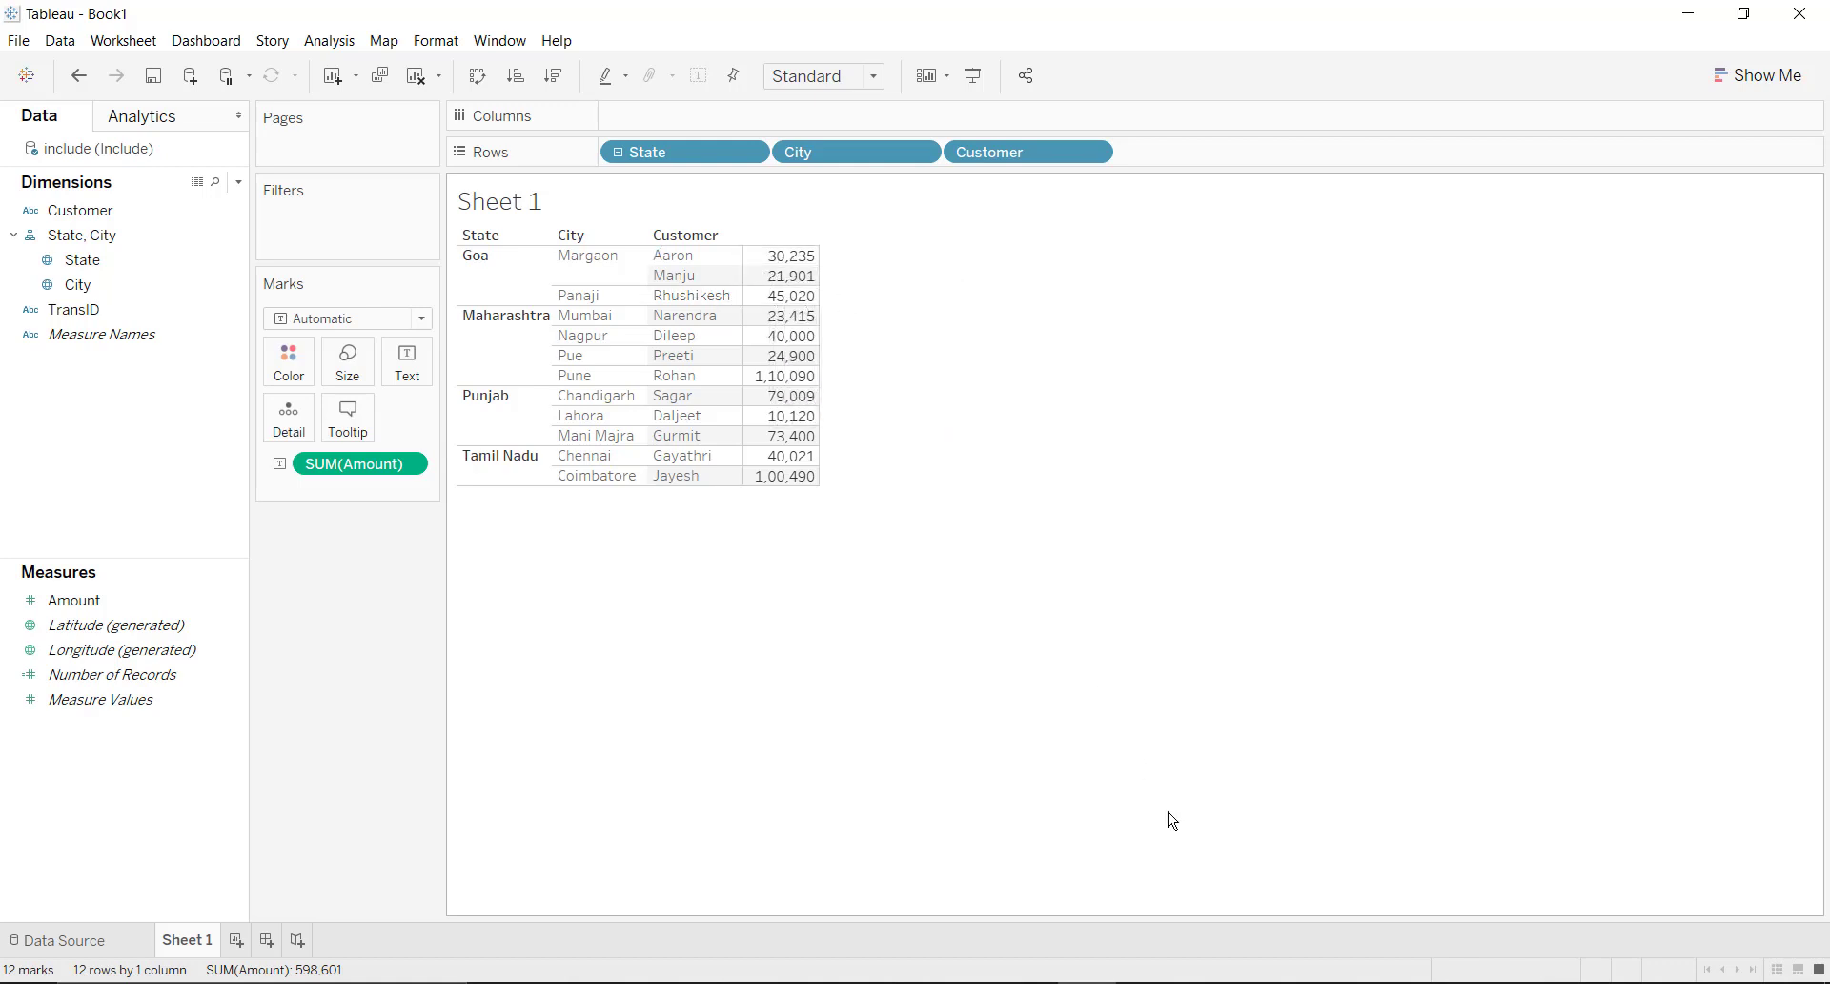
Switch to Calculator and add Goa's three customer amounts: 30235 + 21901 + 45020
click(1268, 982)
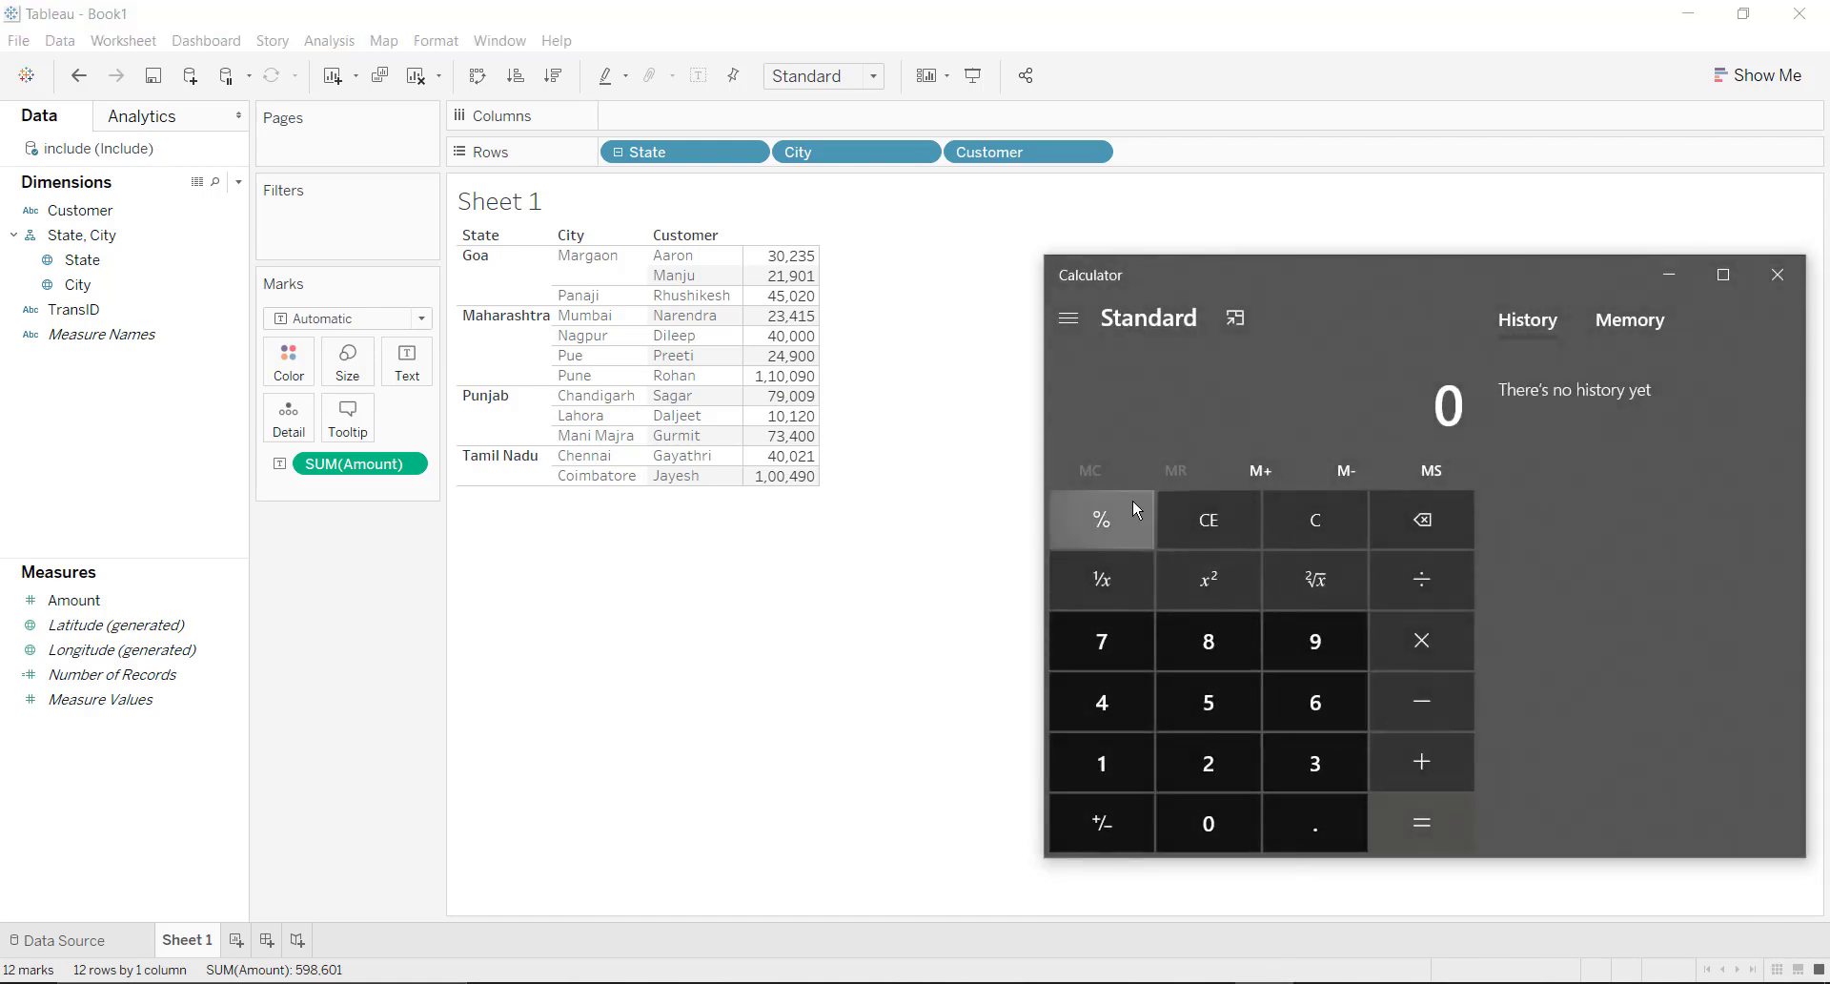
text(30234)
key(BackSpace)
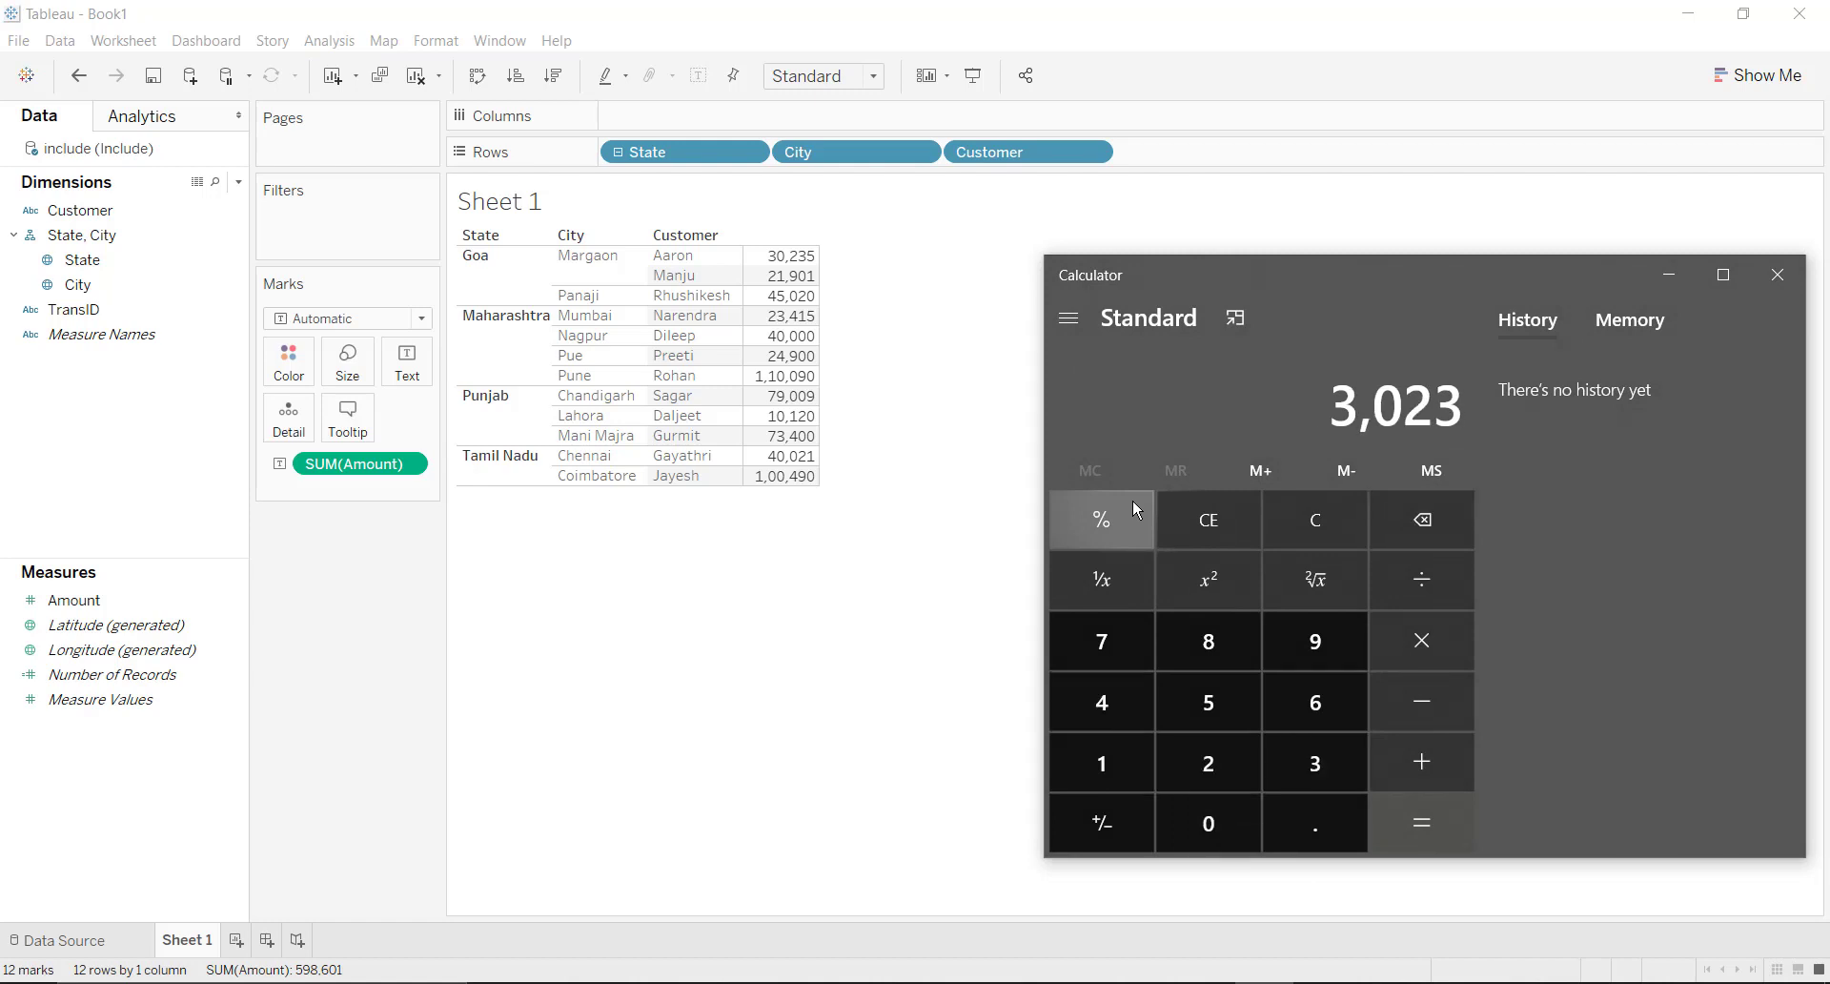
text(5+21)
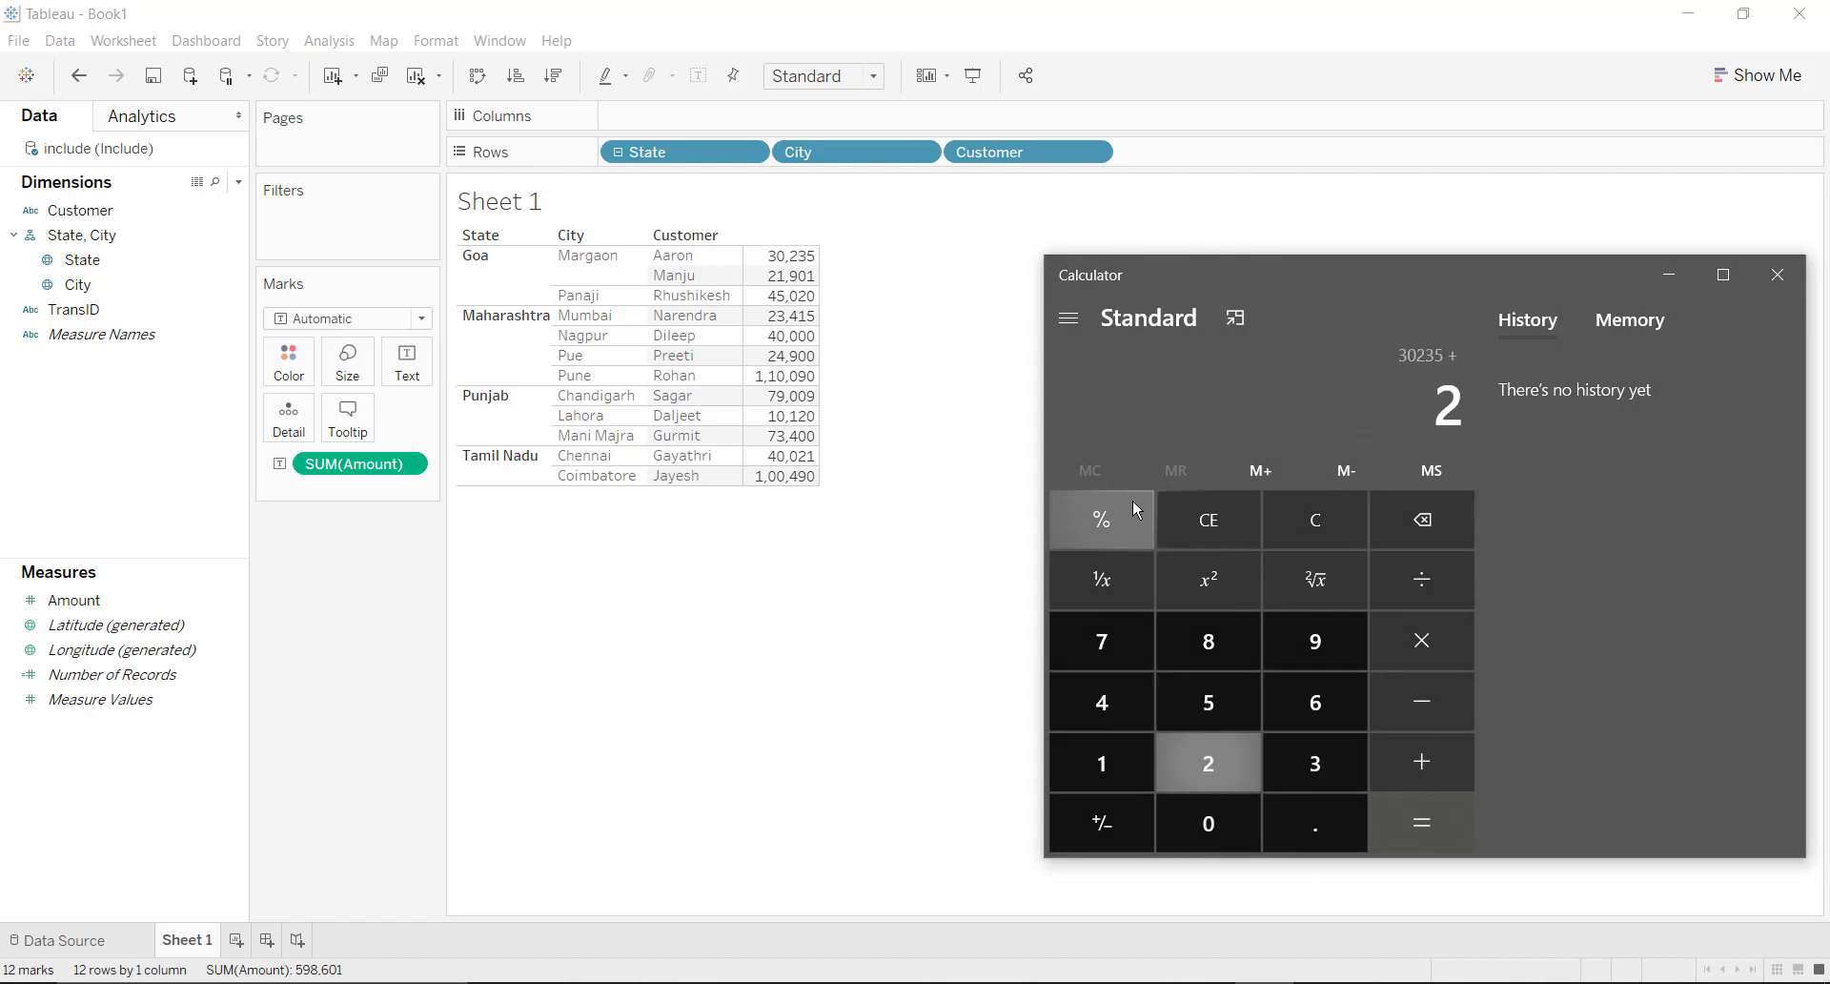
text(901)
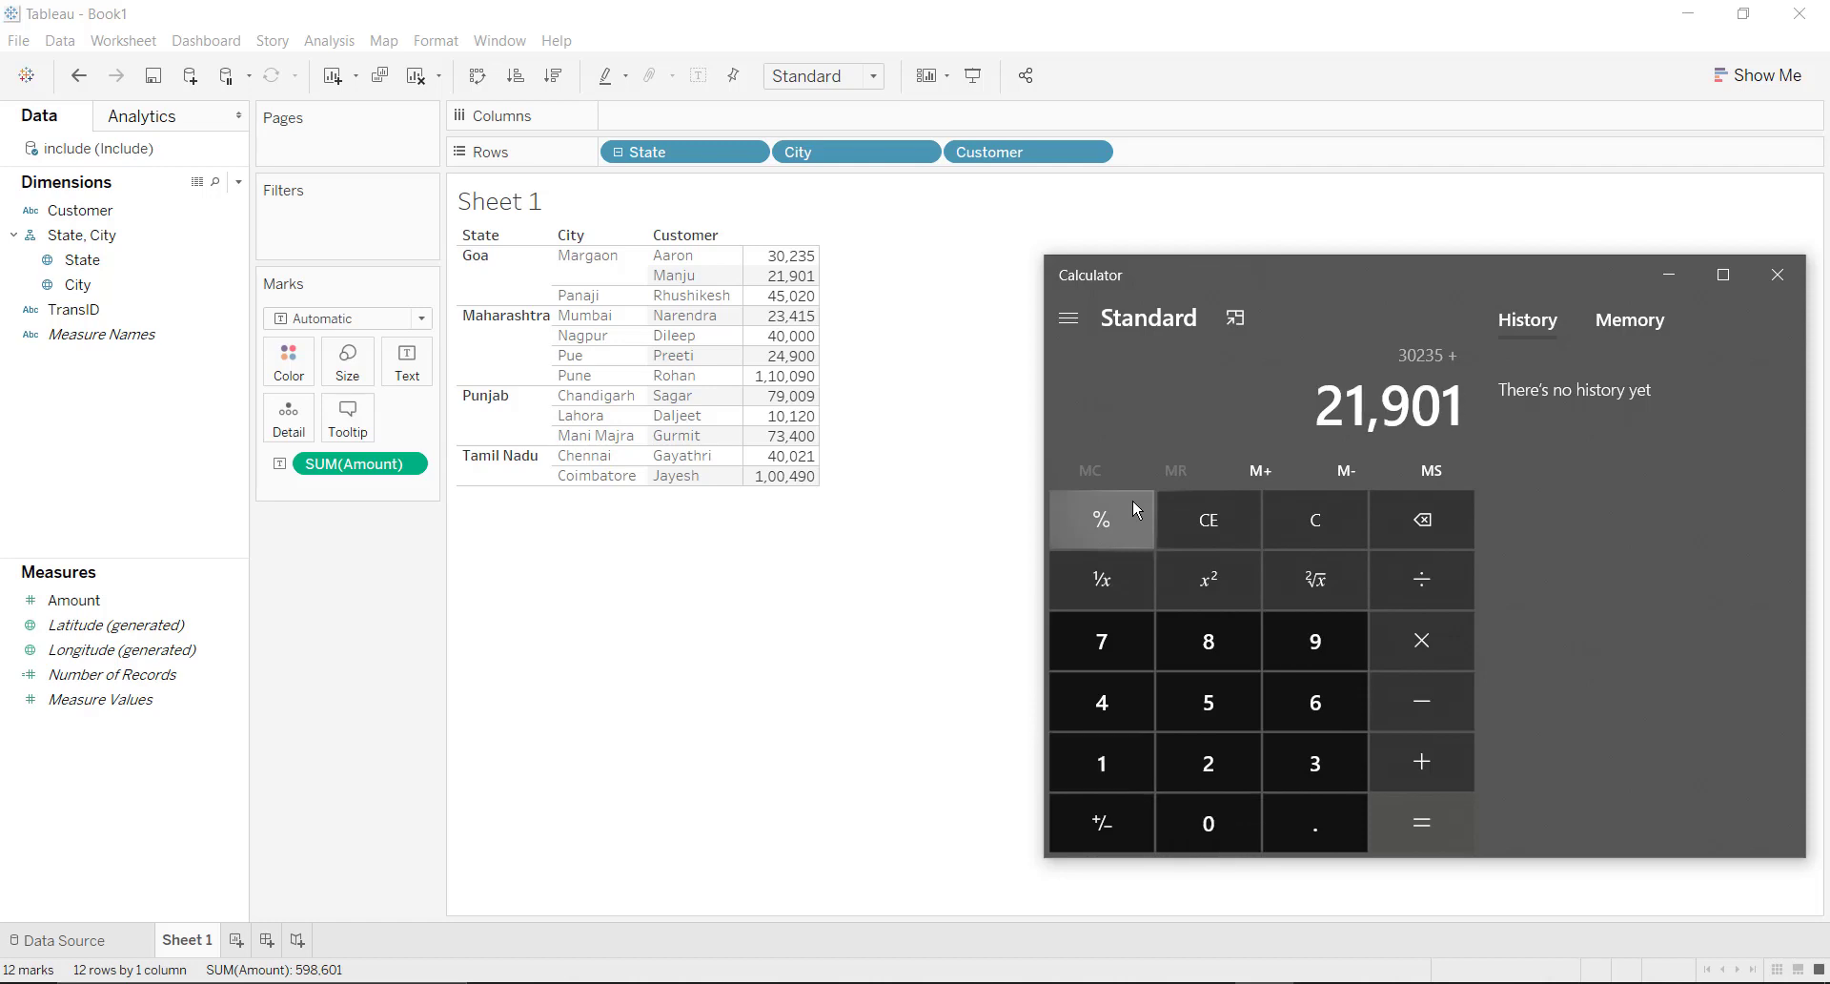
text(+45)
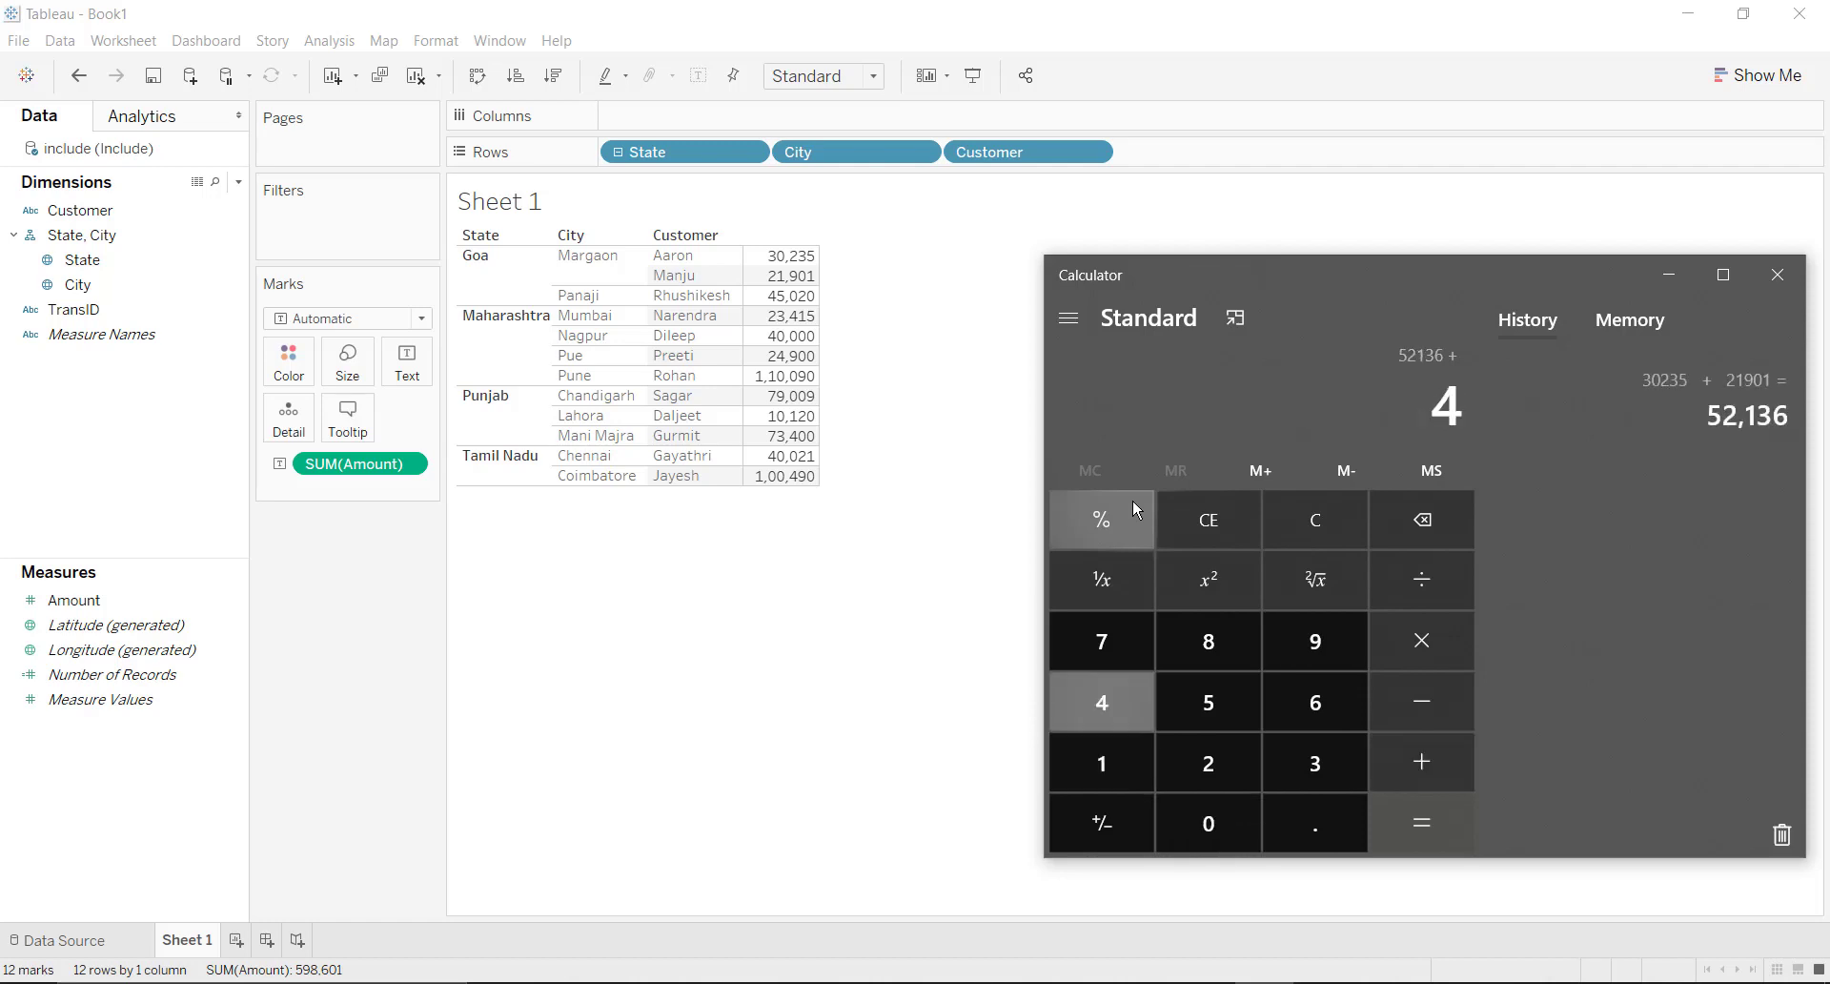
text(020)
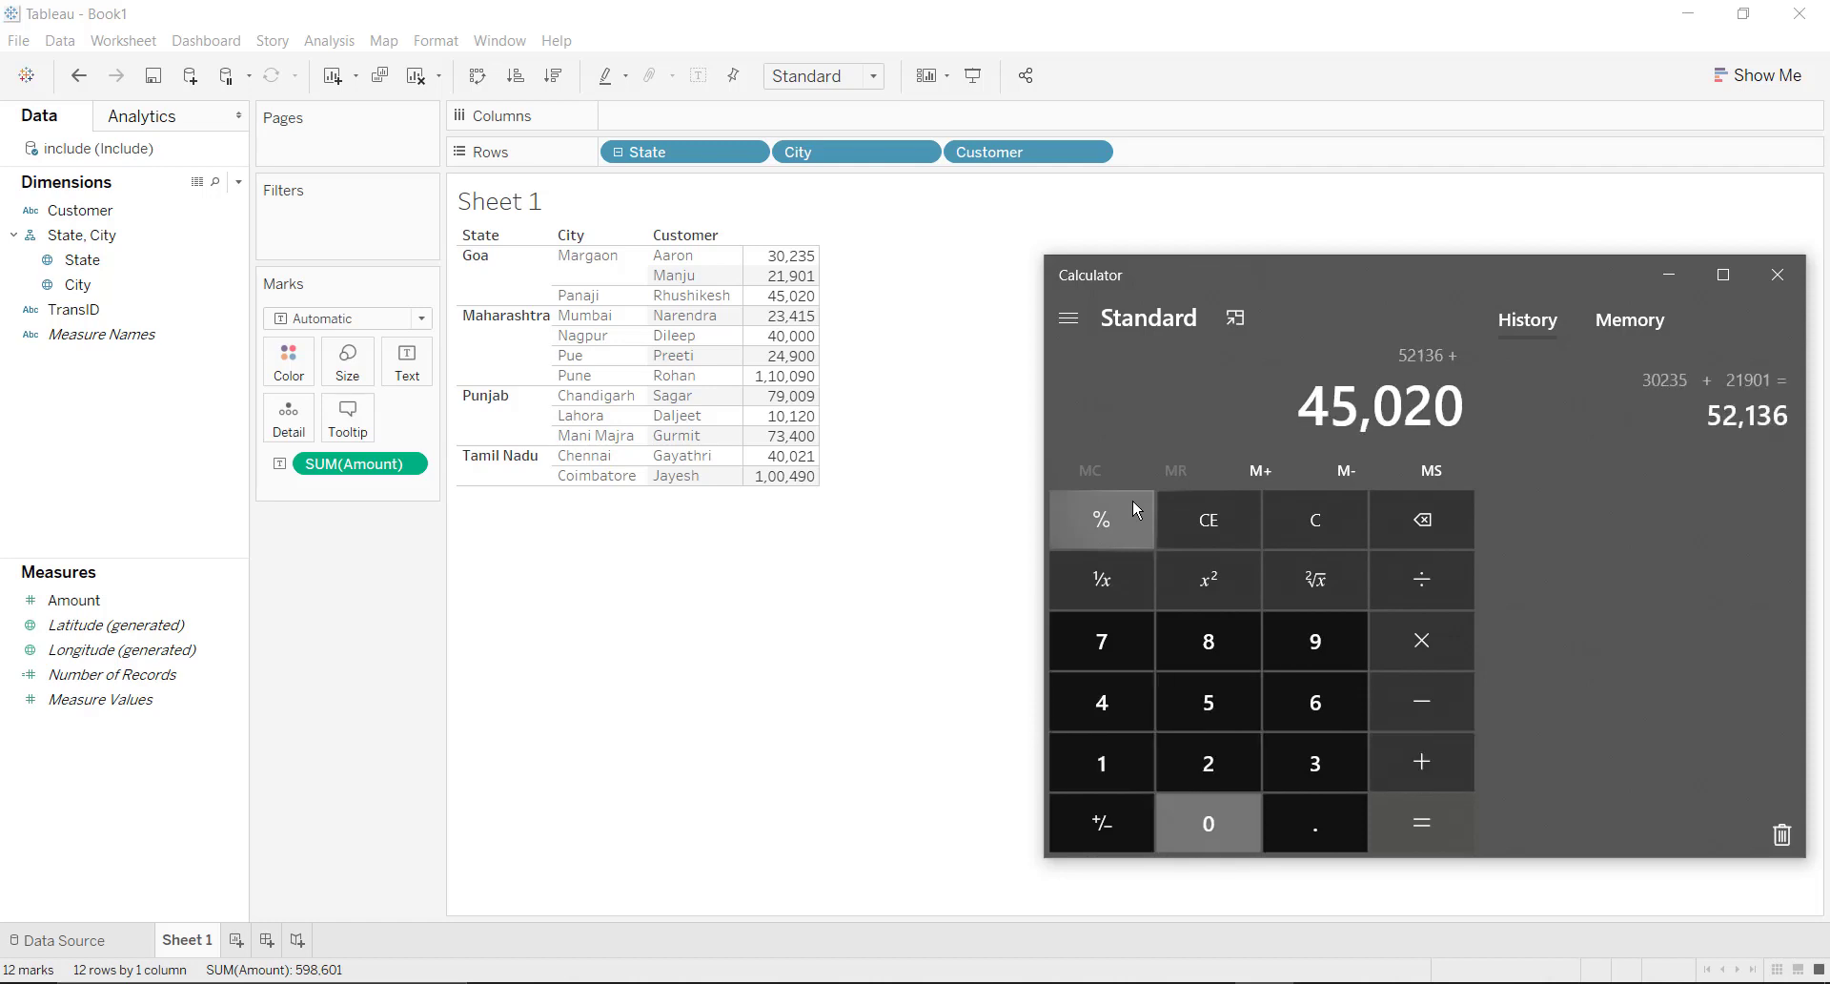
text(=)
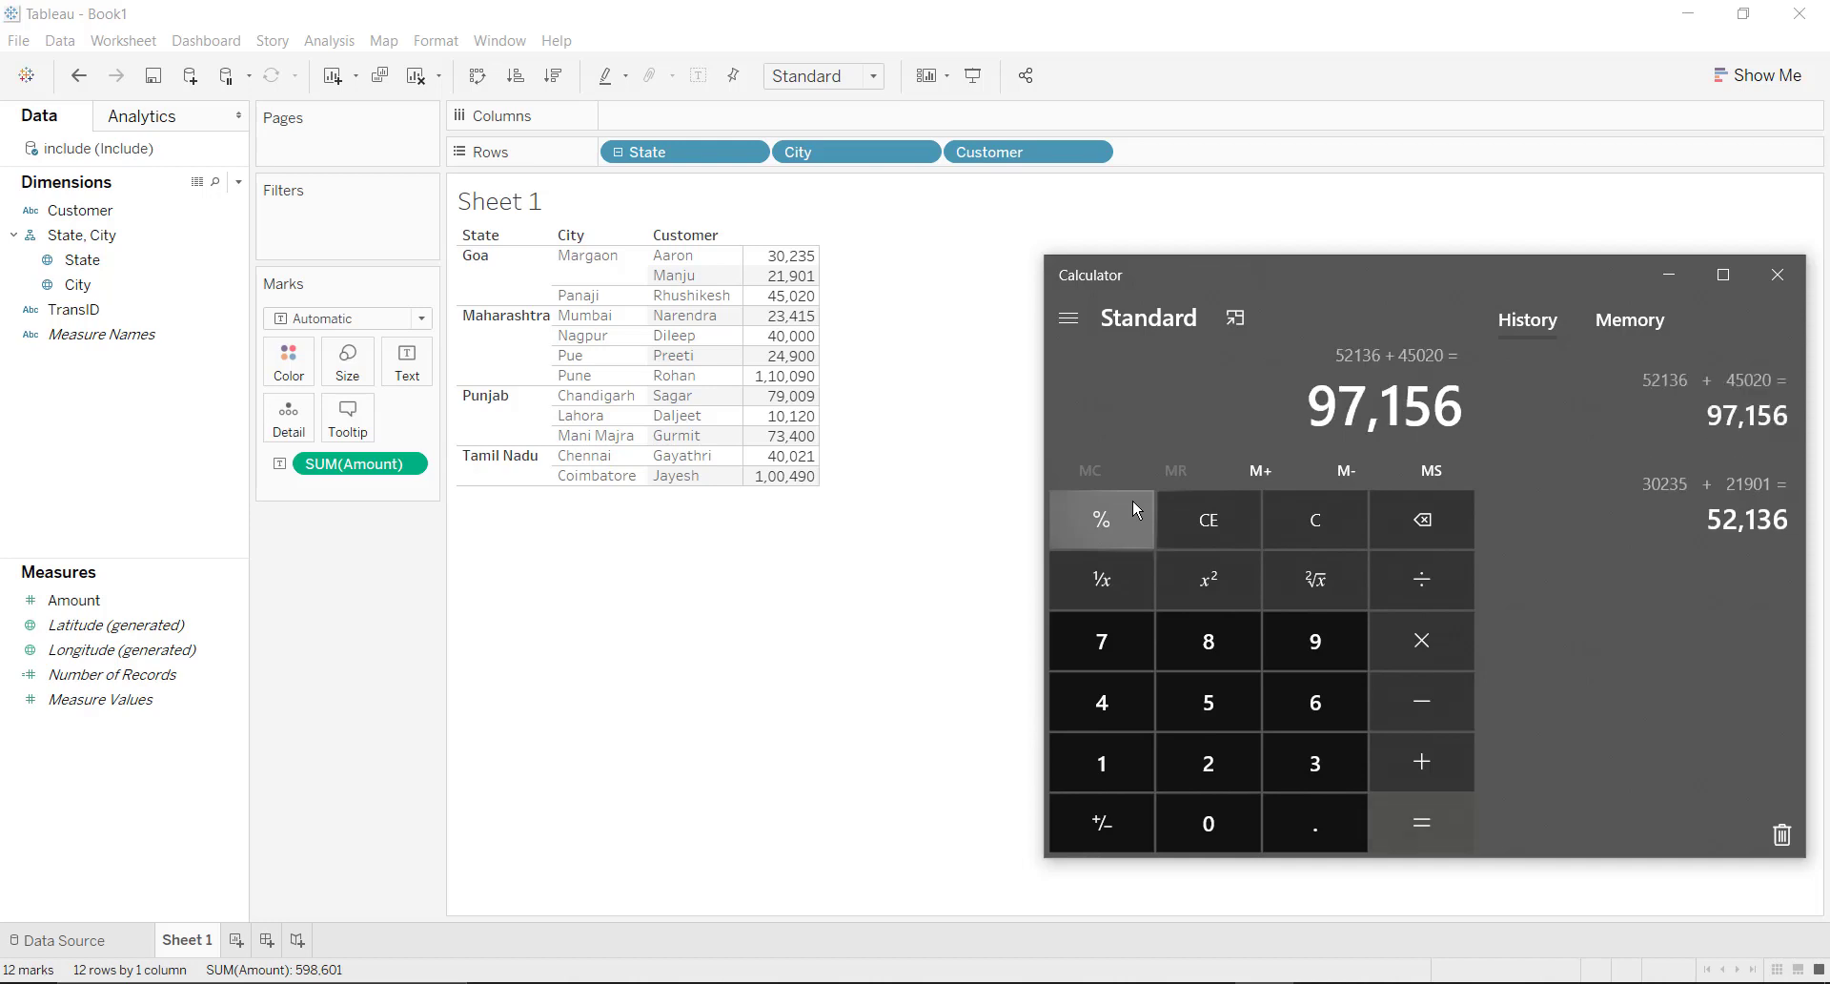
Divide the Goa total by 3 to compute the average per customer, and minimize Calculator
text(/)
text(3)
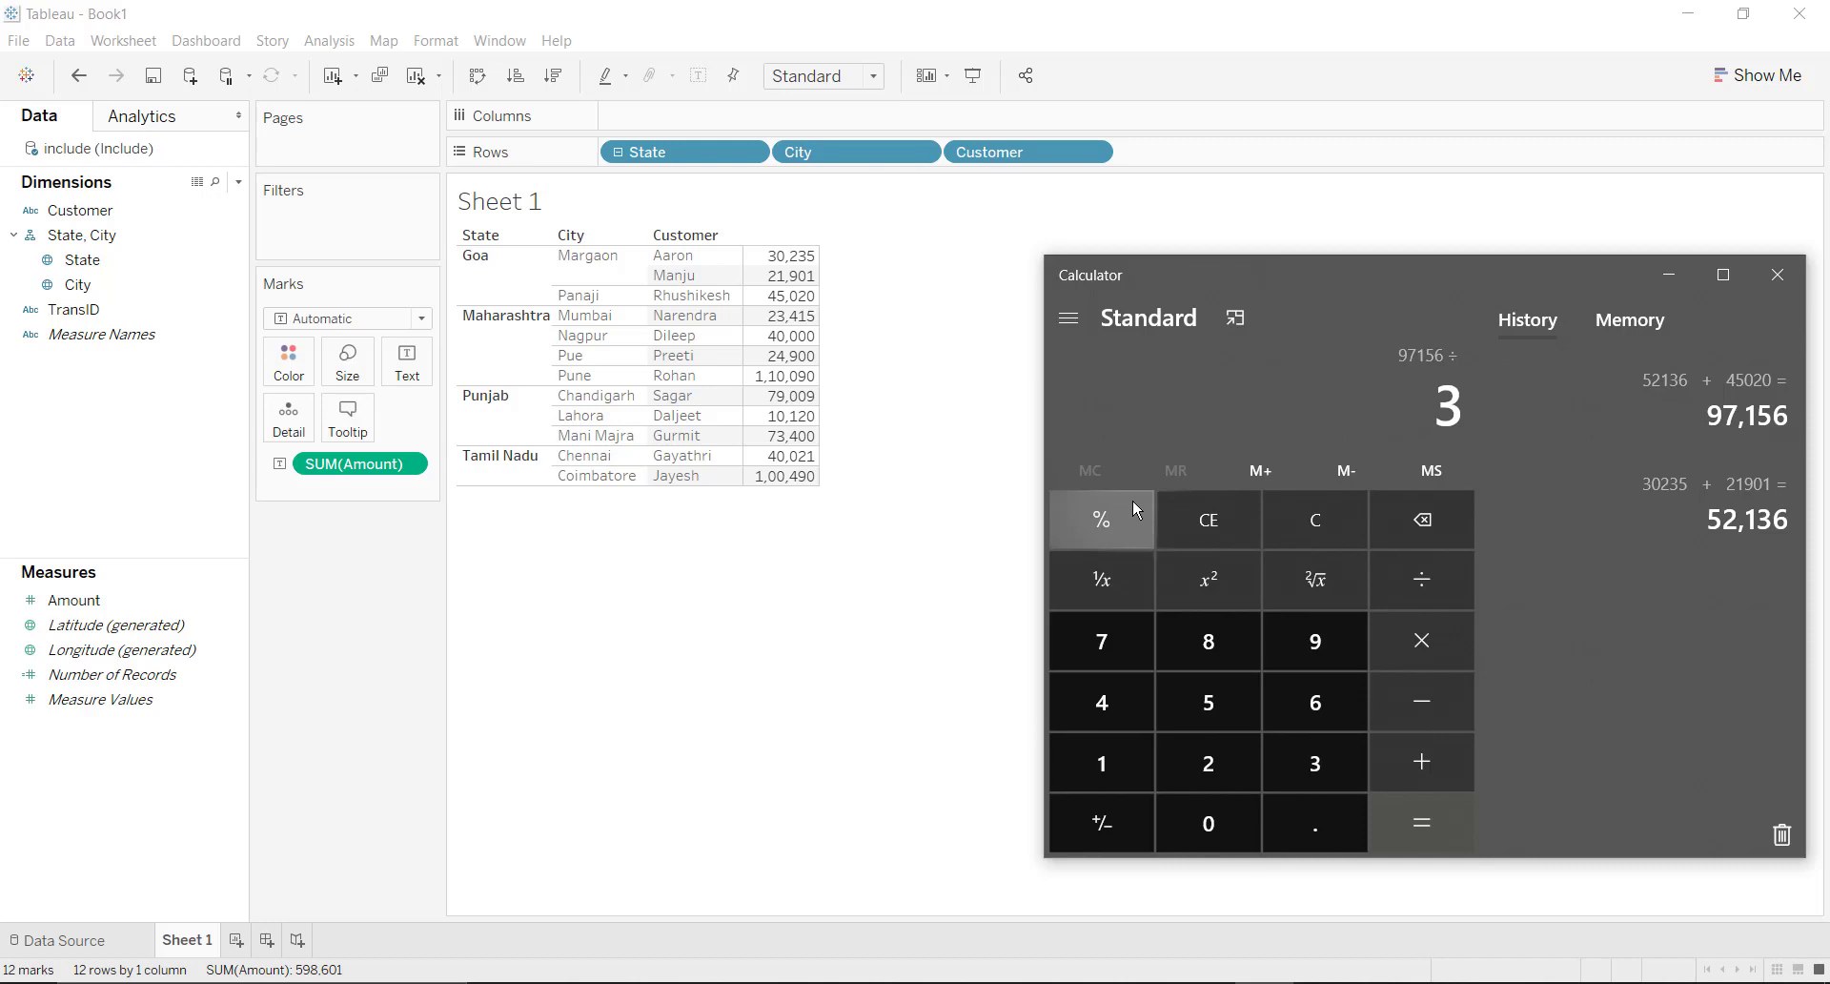
text(=)
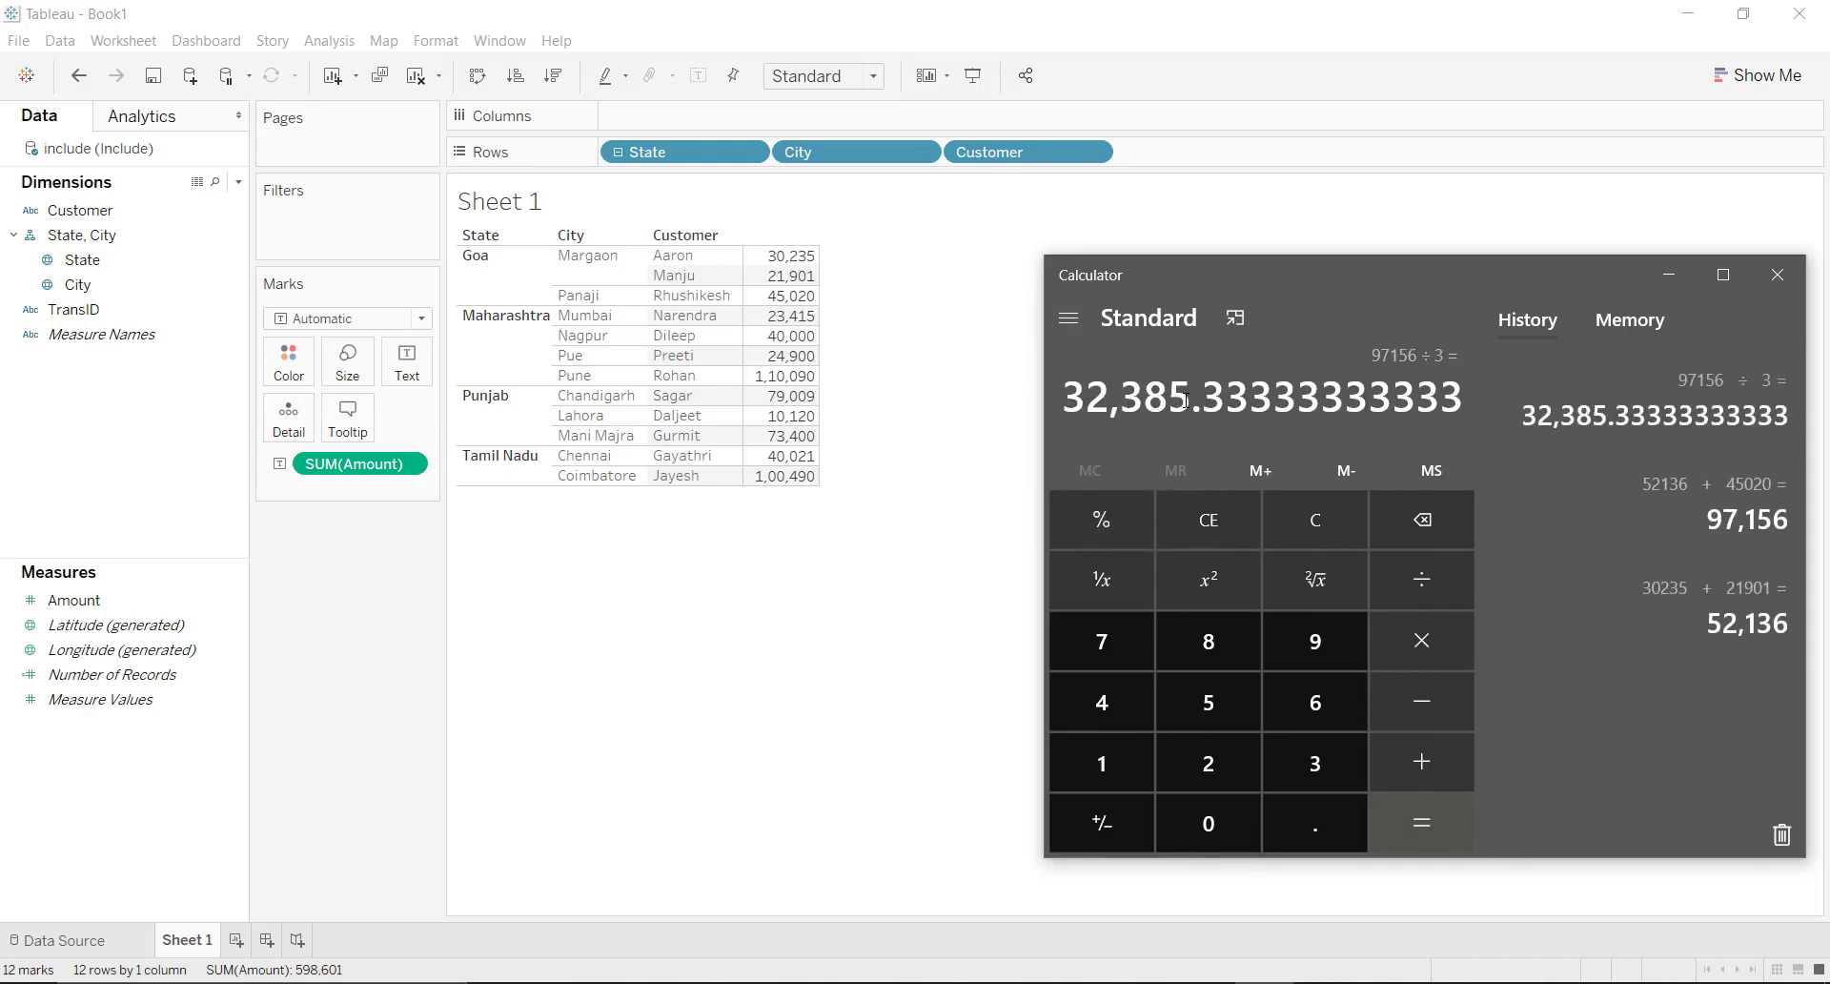
click(1659, 279)
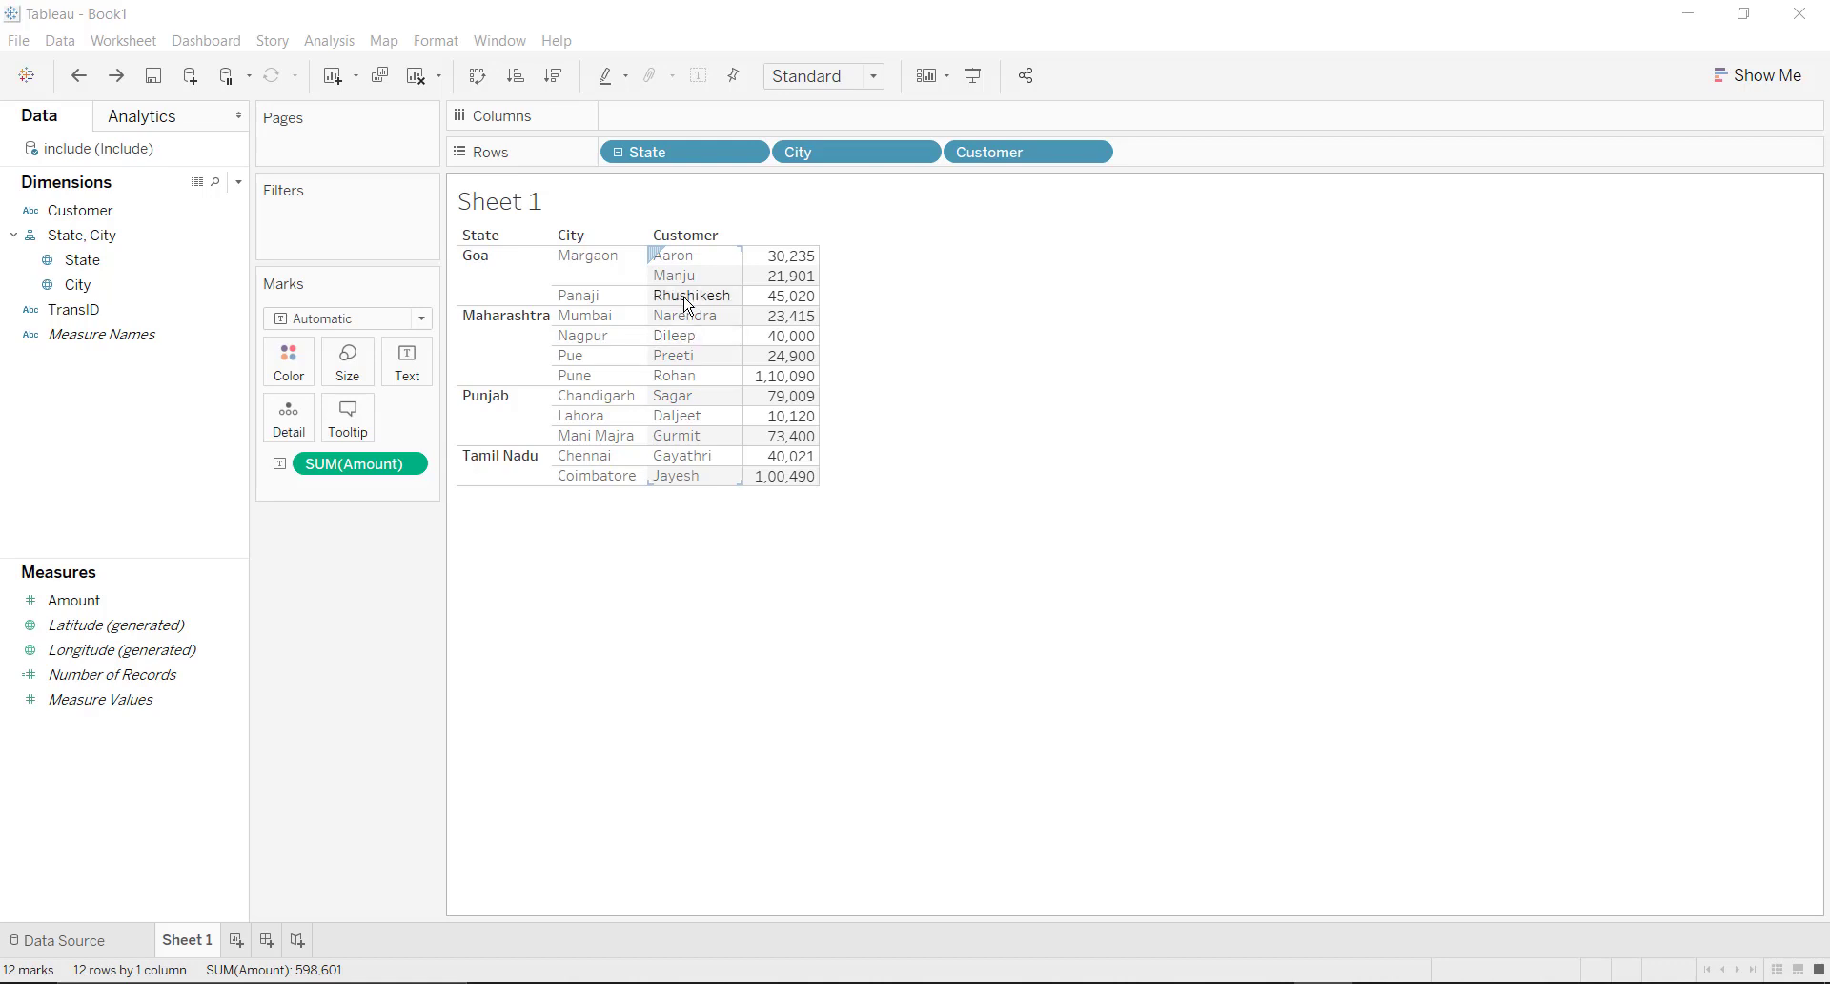
Create a new calculated field named "include"
click(238, 182)
click(220, 201)
key(BackSpace)
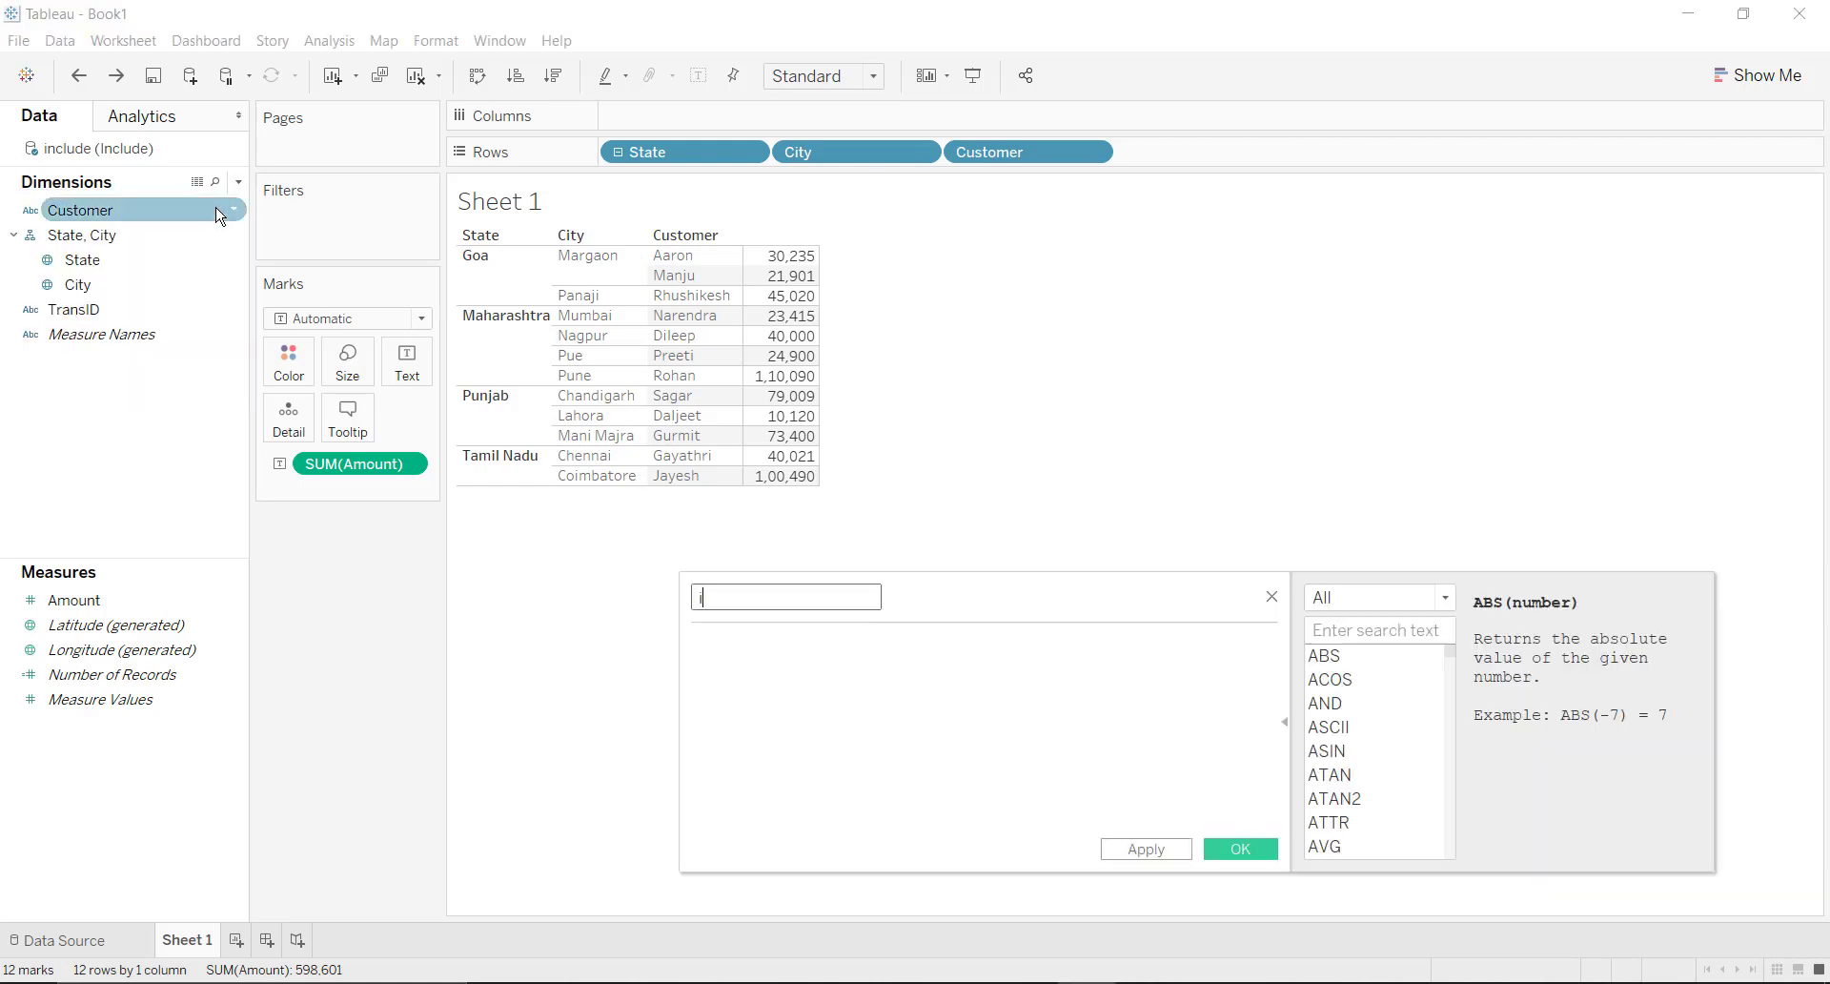
text(include)
key(Tab)
Enter the formula { INCLUDE [Customer]:SUM([Amount])} for the calculated field and save it
text(inc)
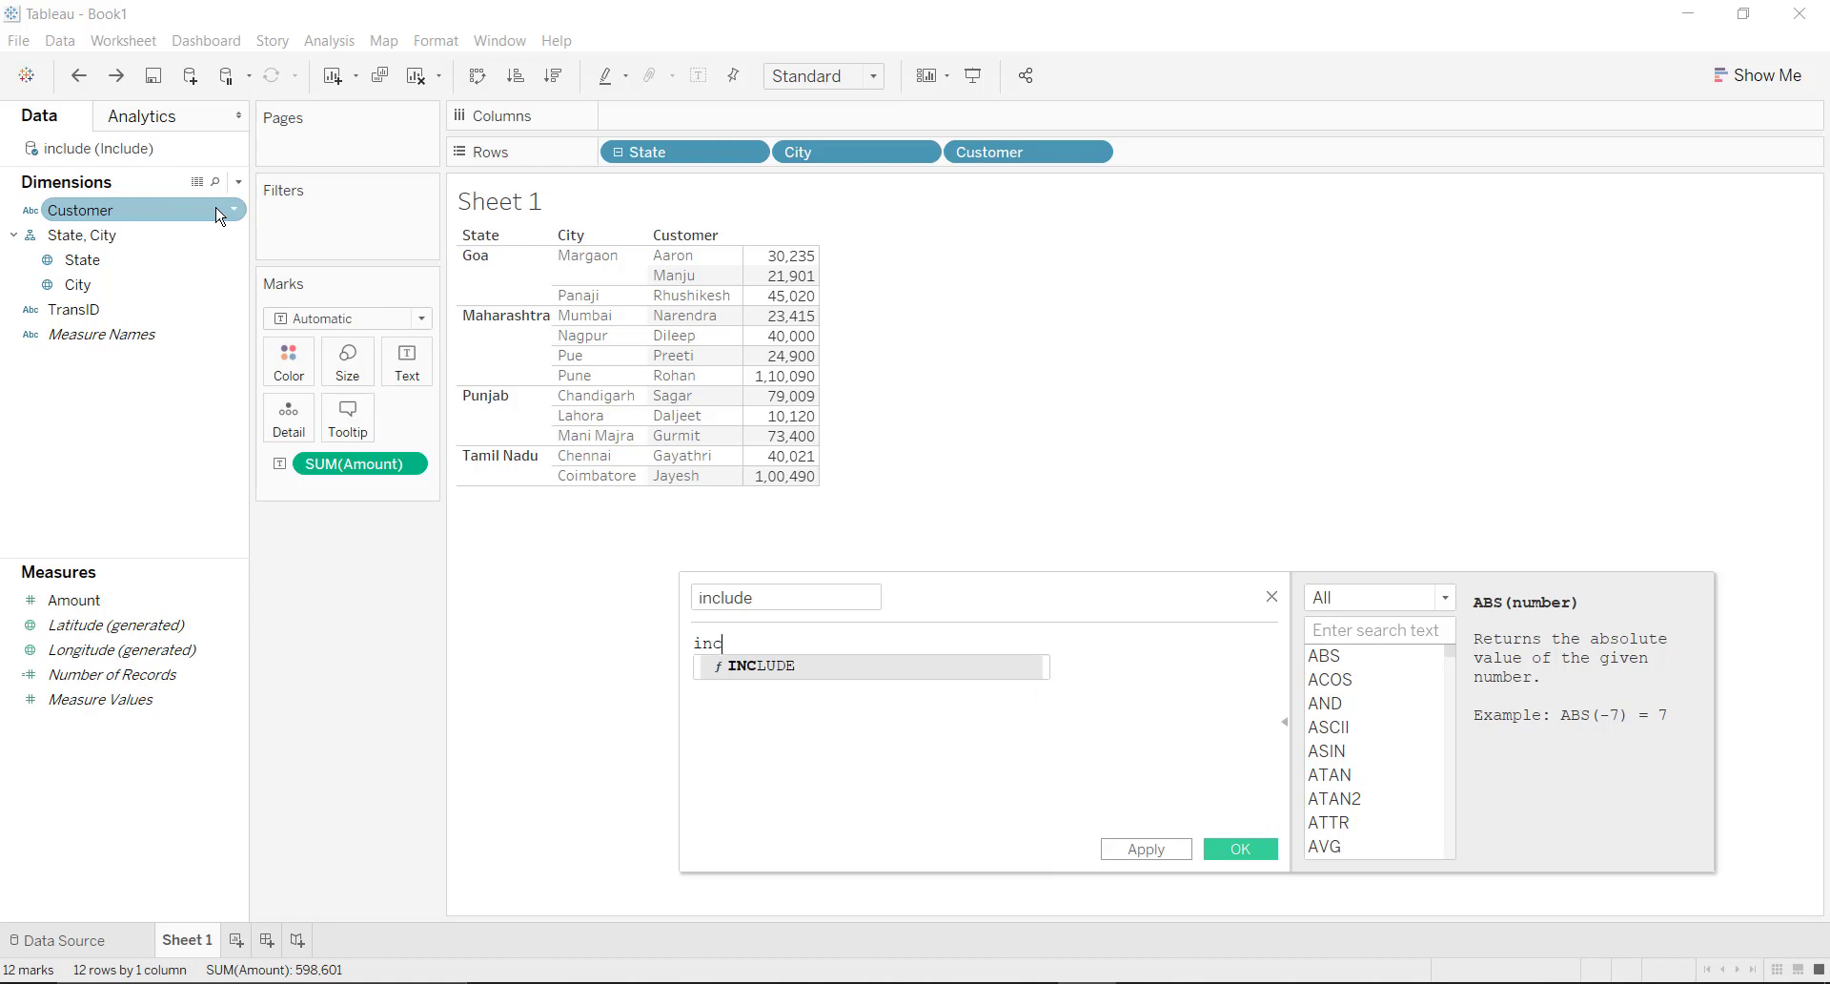
key(Return)
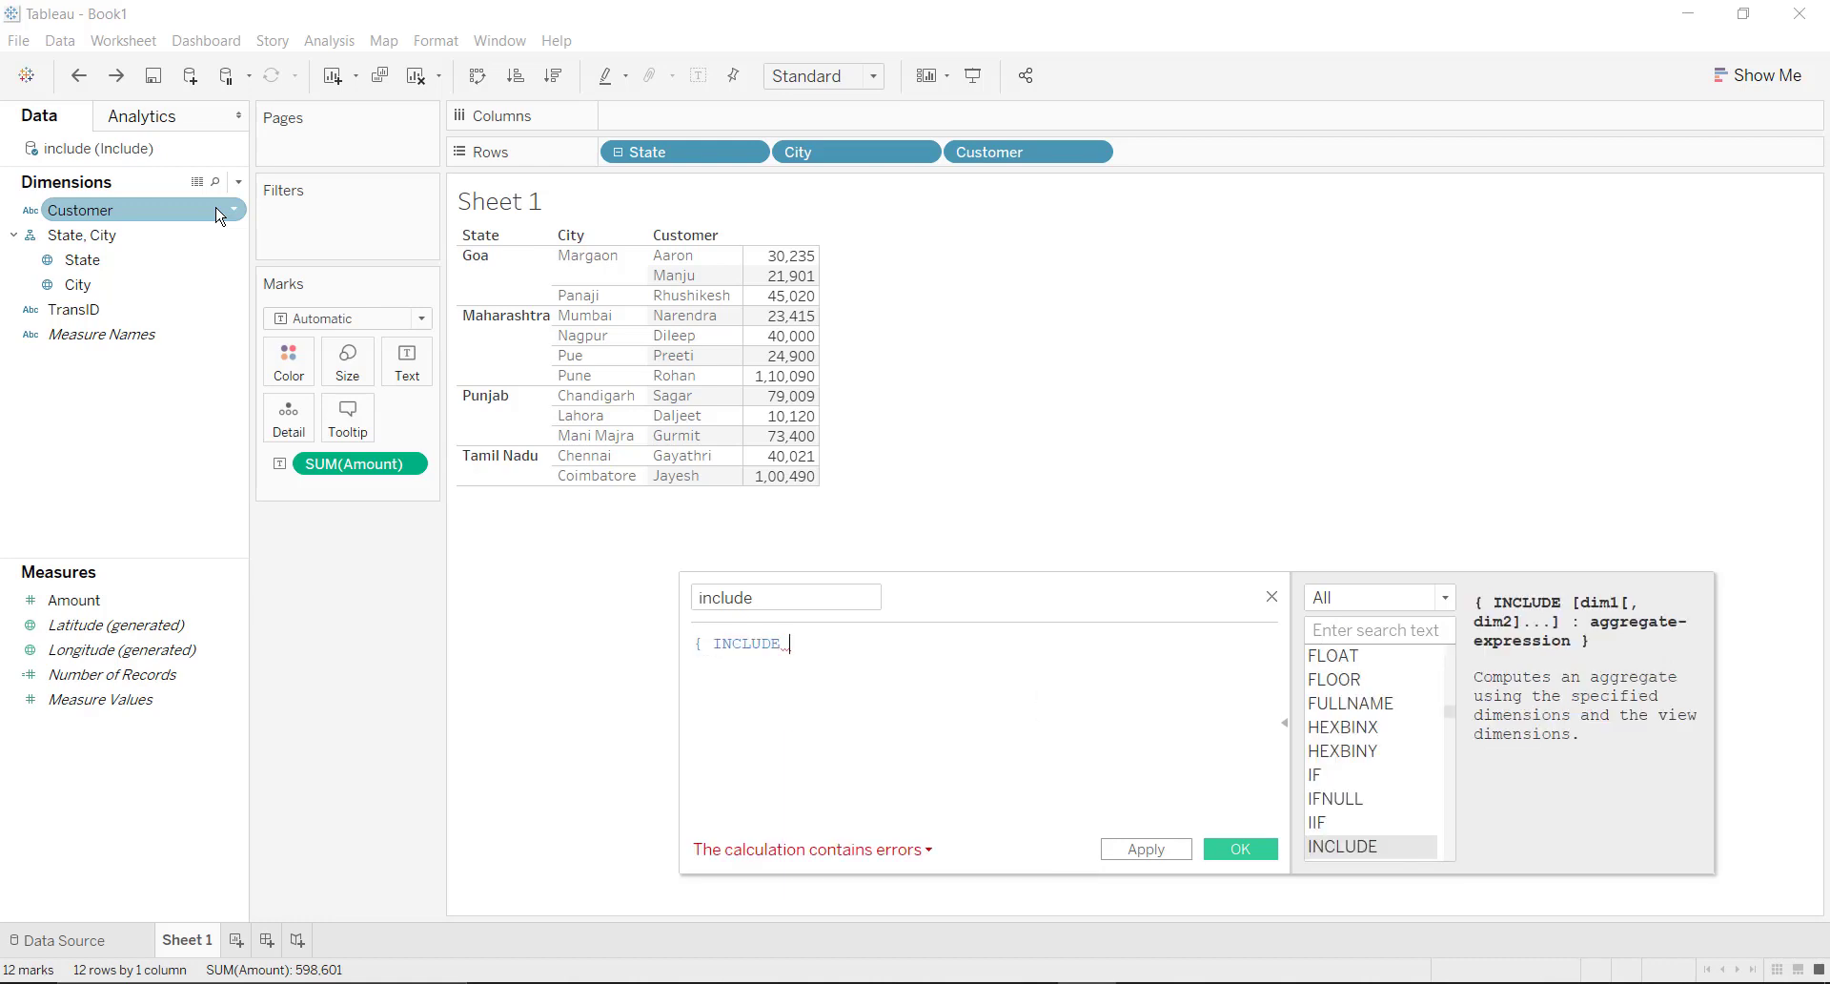
text(cu)
key(Return)
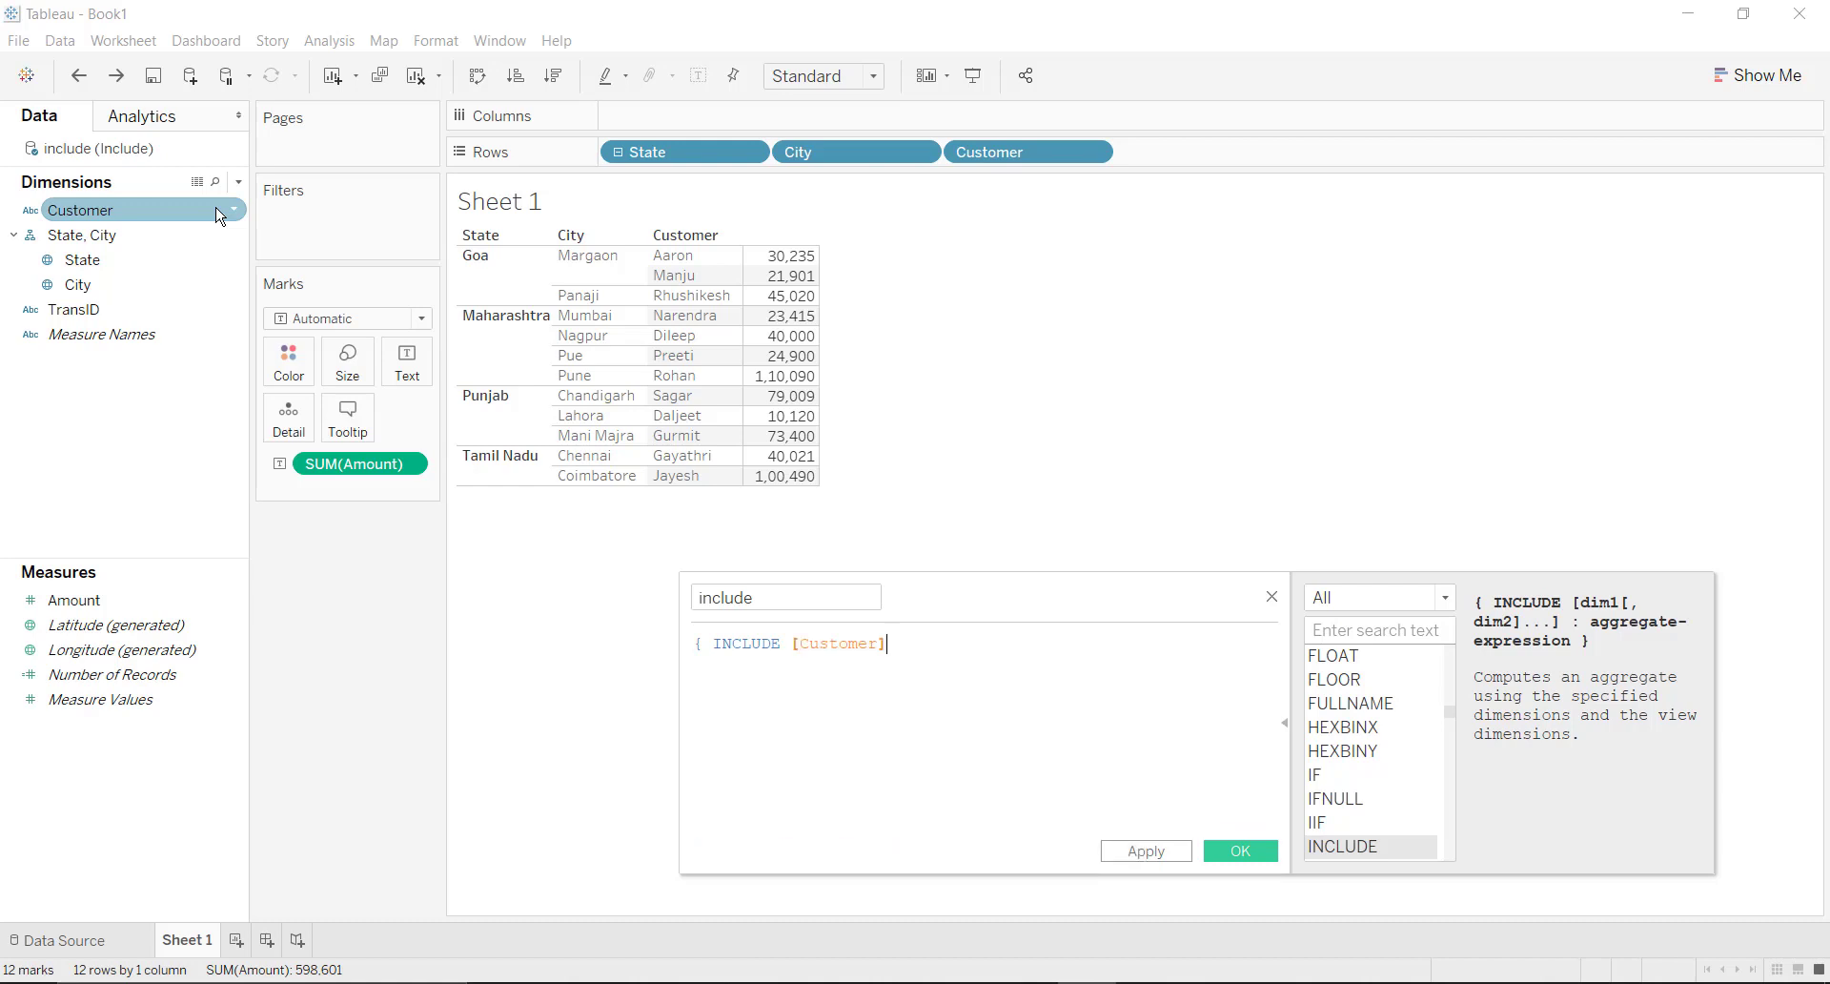
text(:sum)
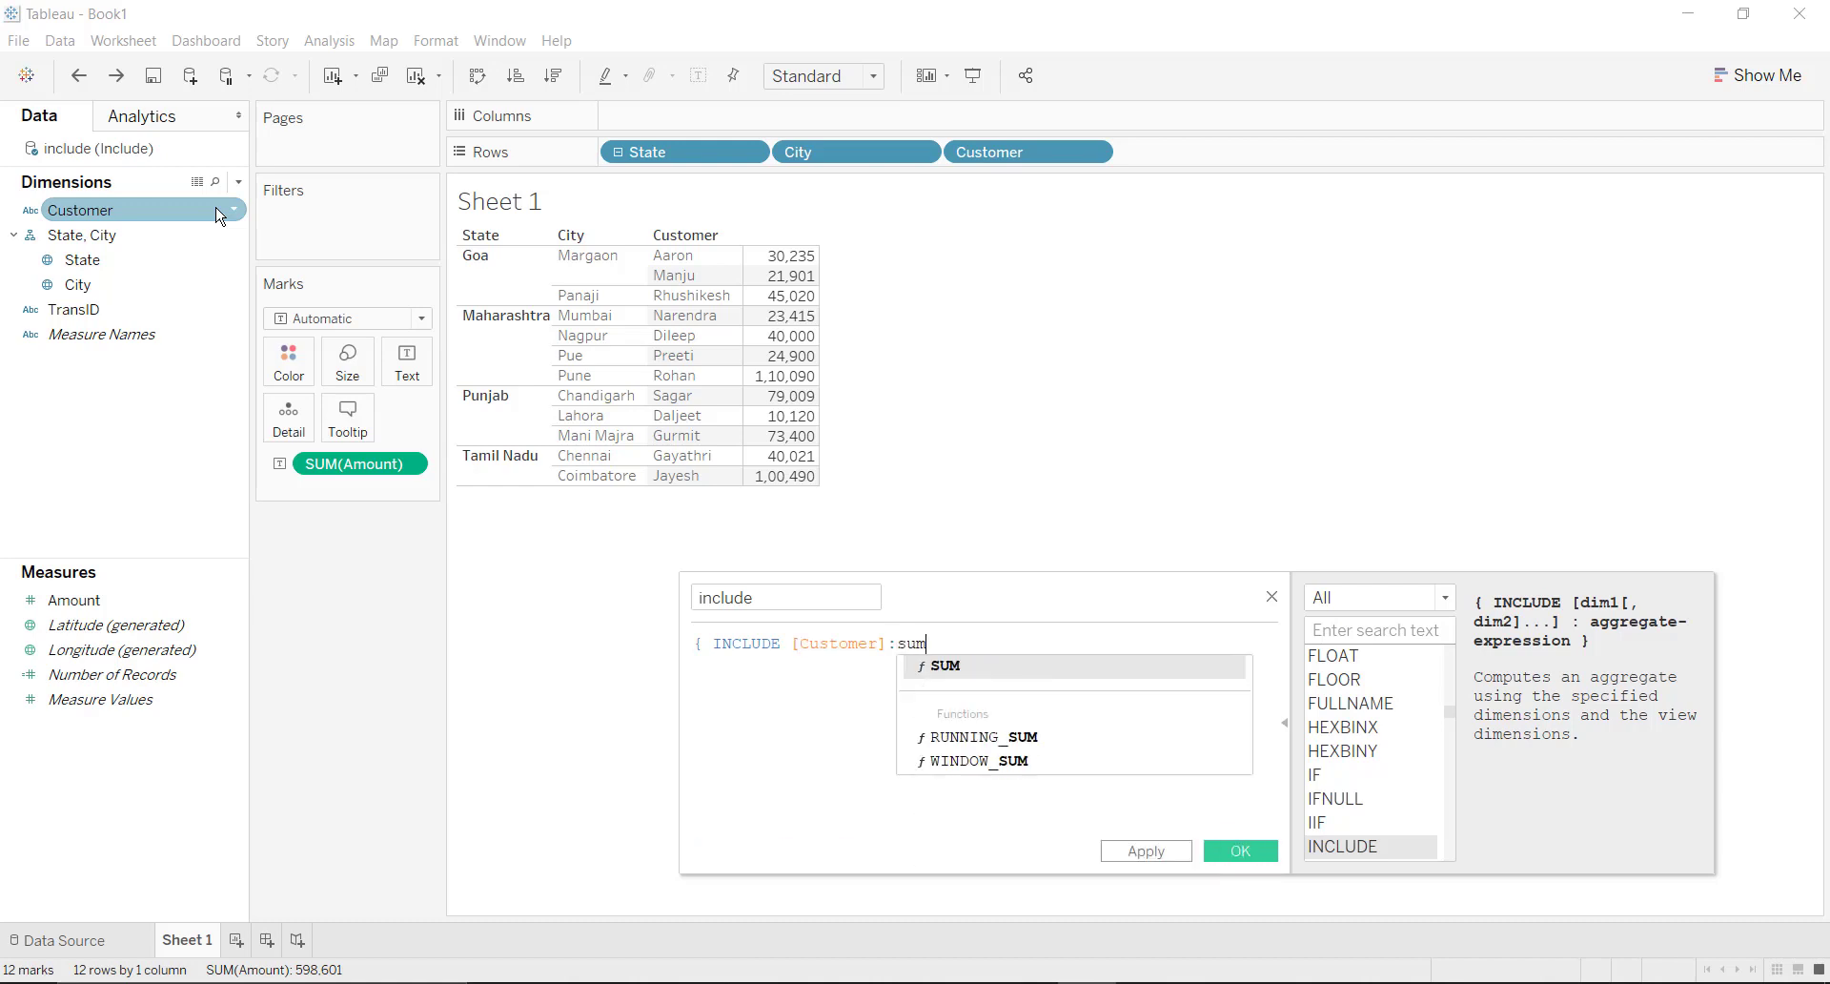
key(Return)
text(am)
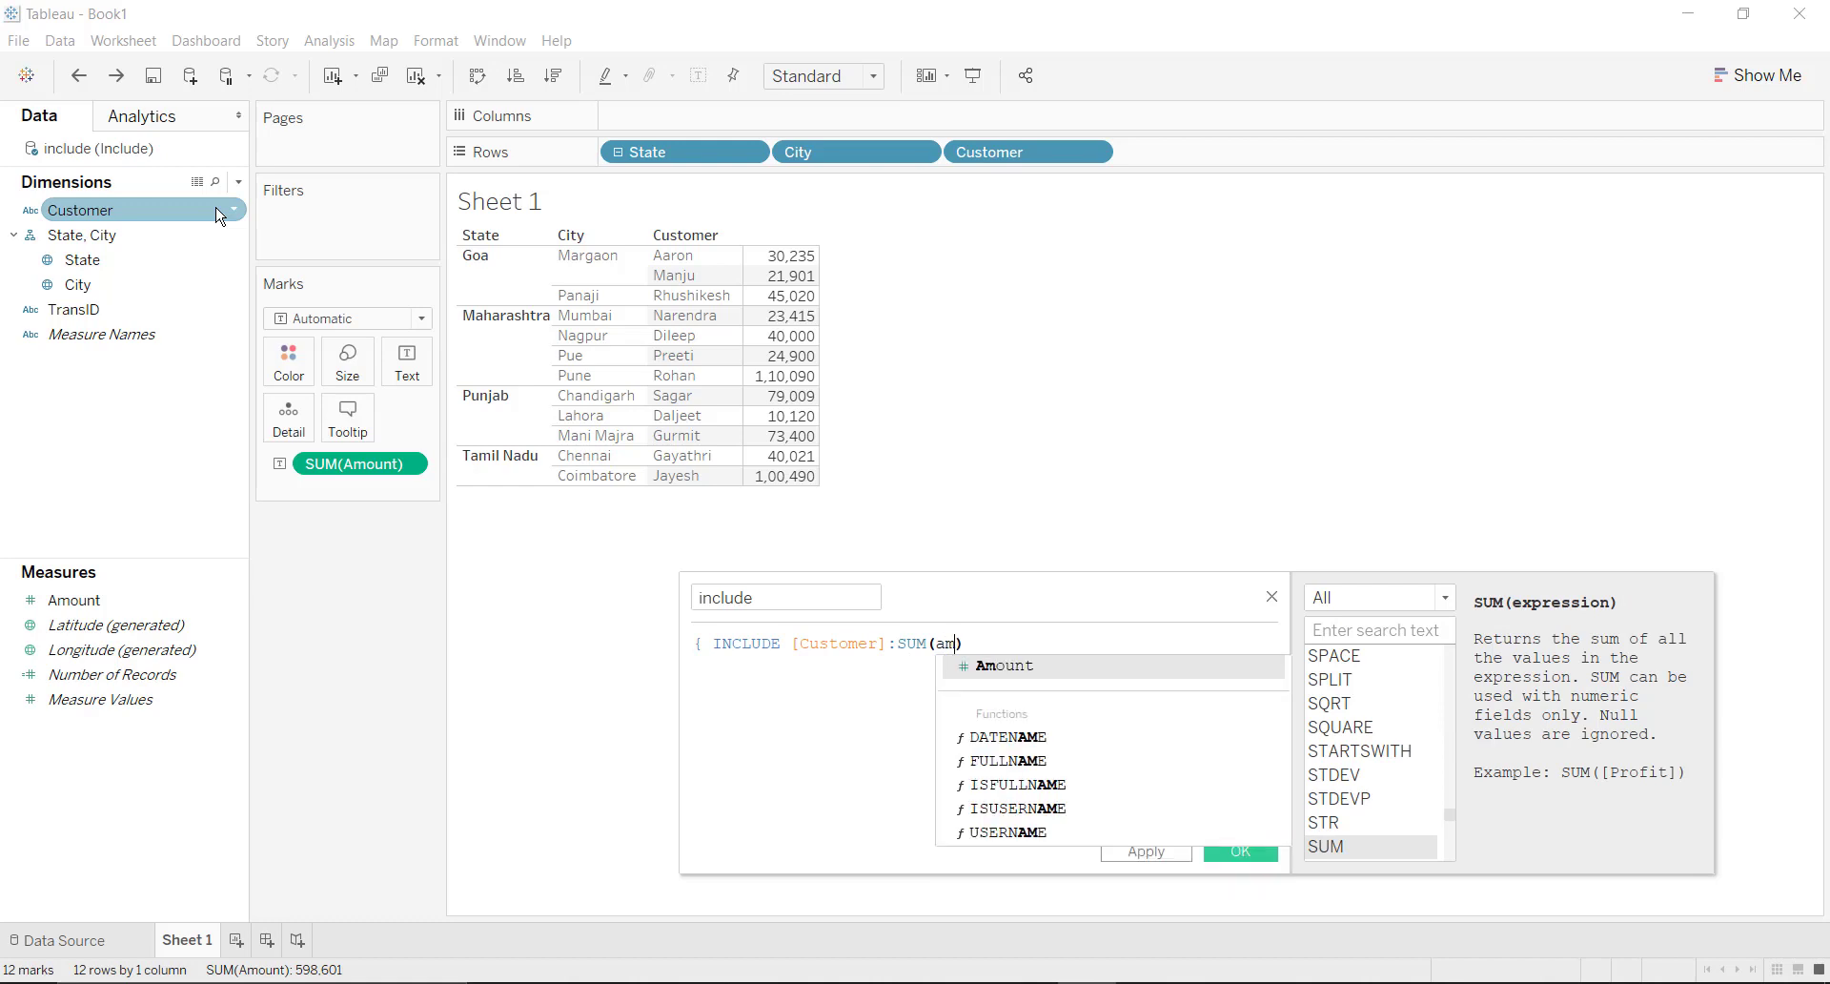
key(Return)
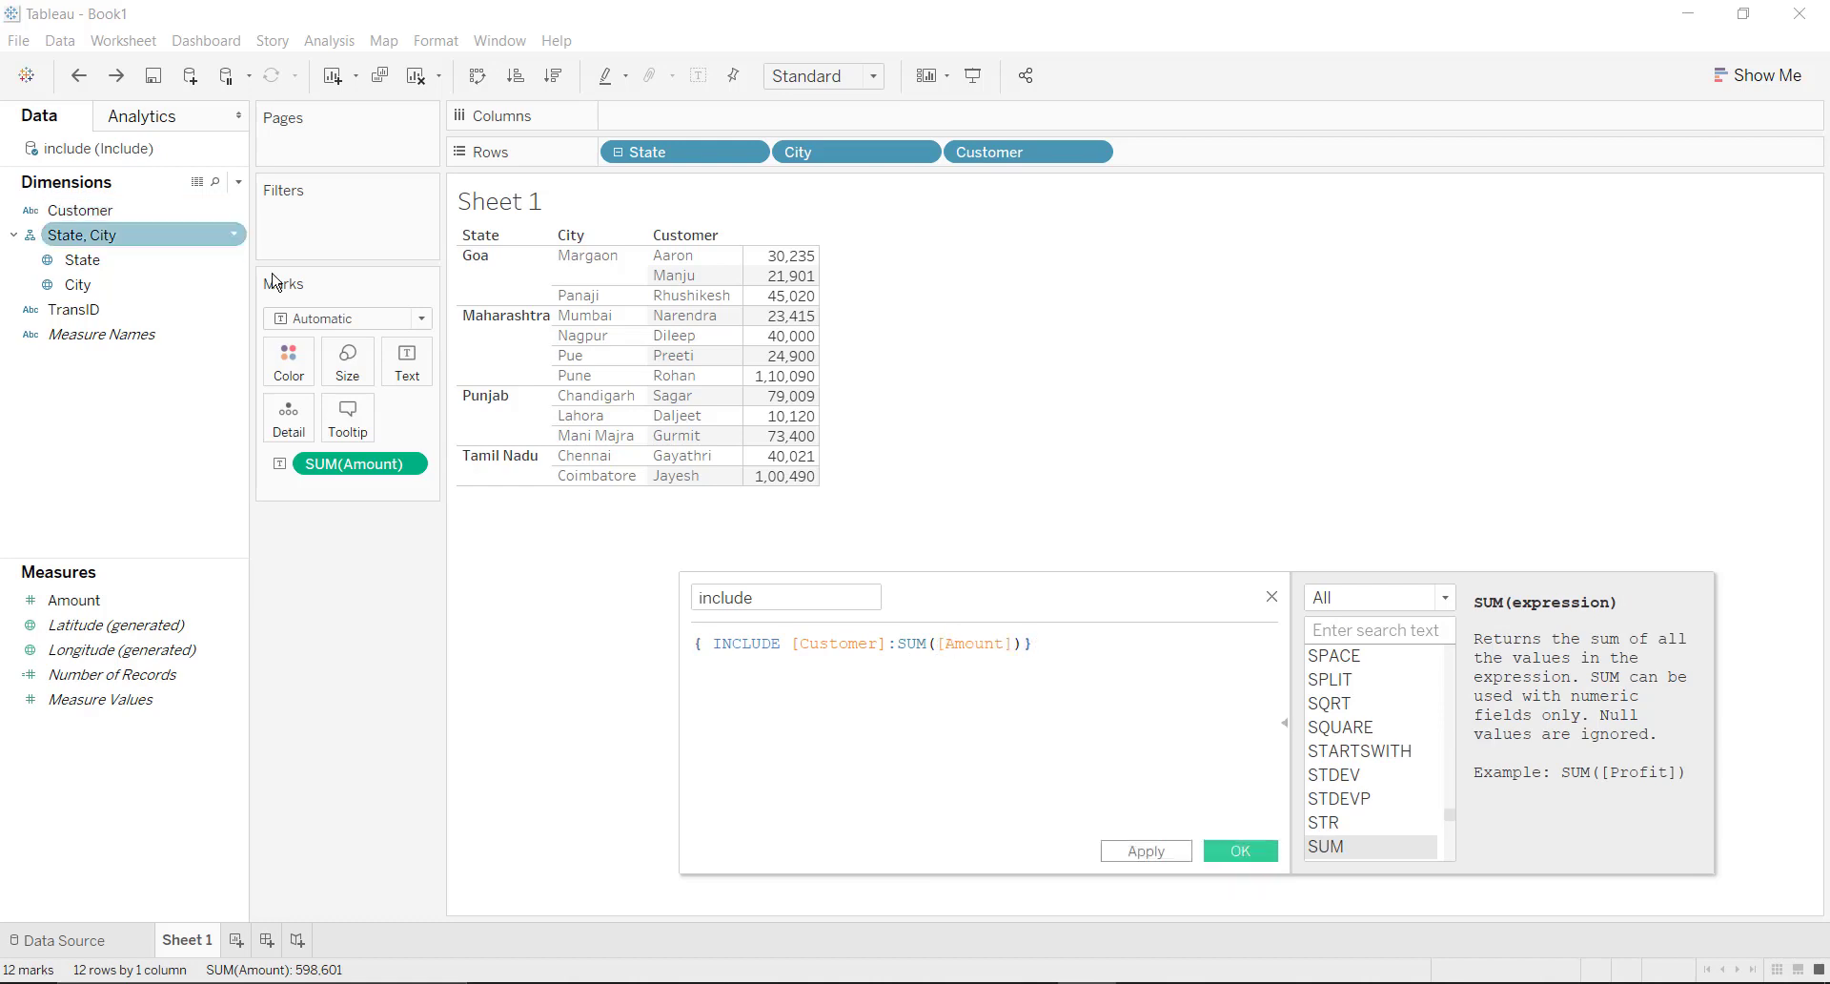
click(1242, 851)
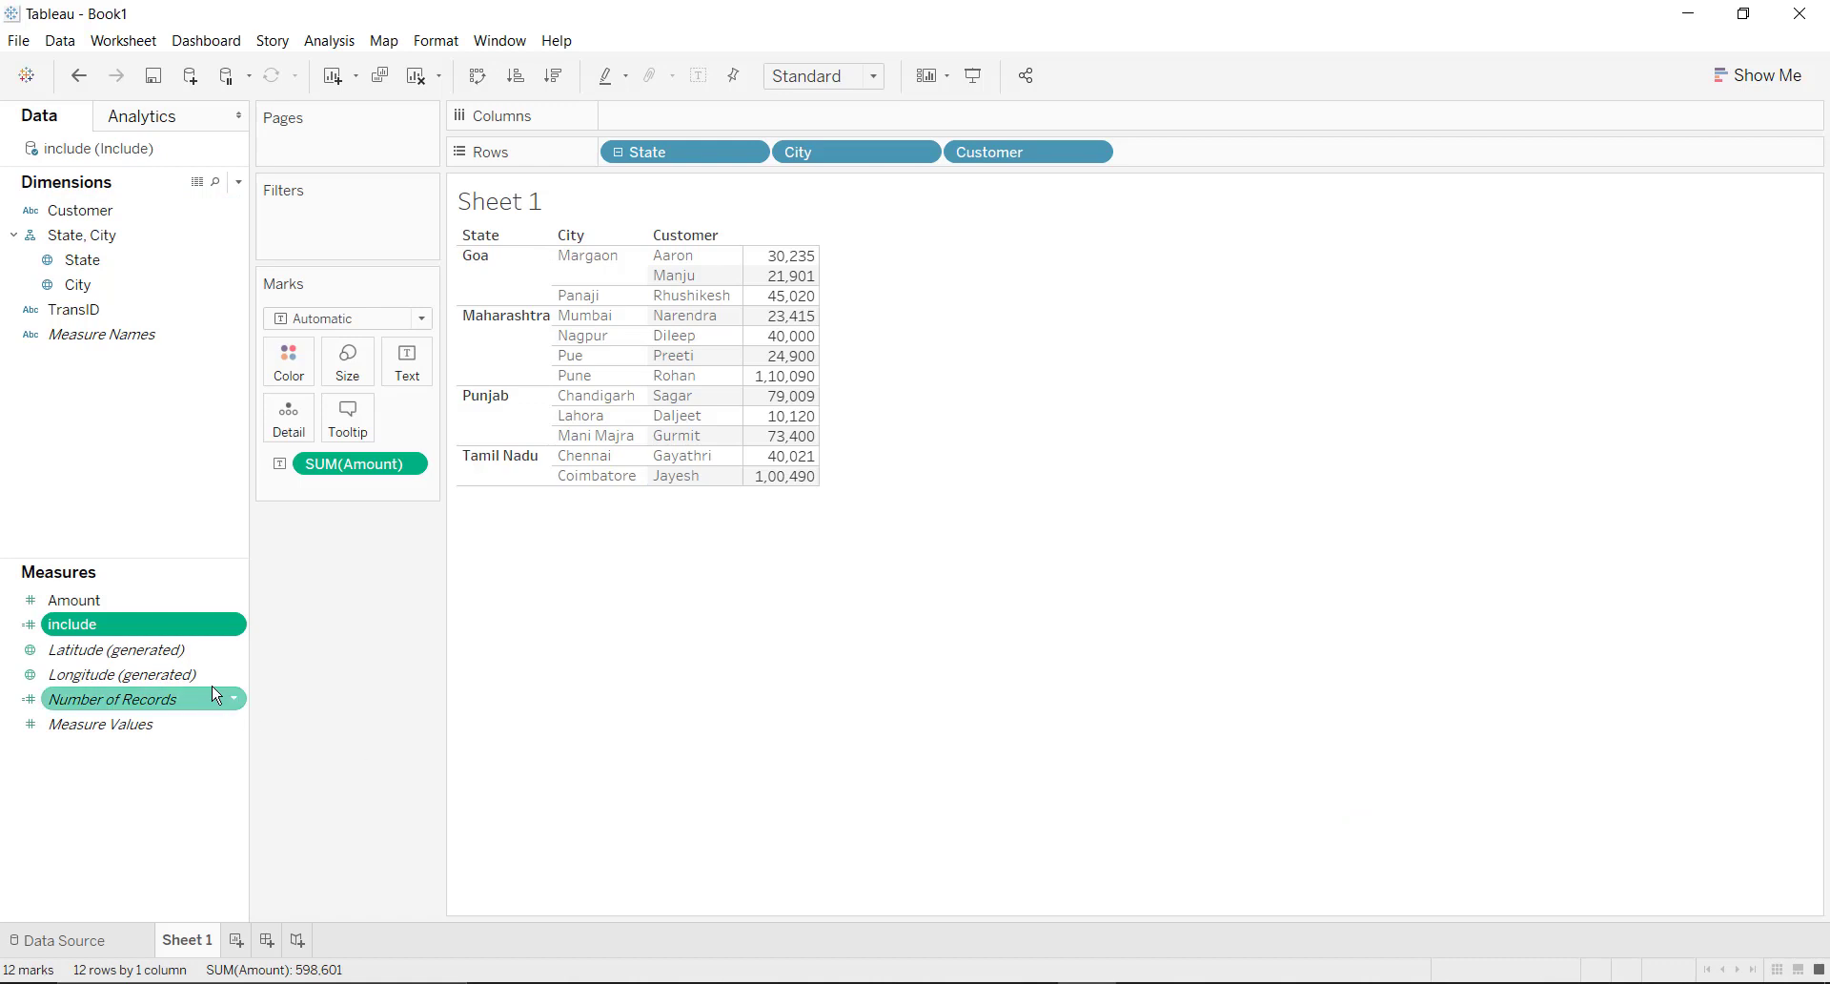
Add the include measure to the table next to Amount
double_click(163, 624)
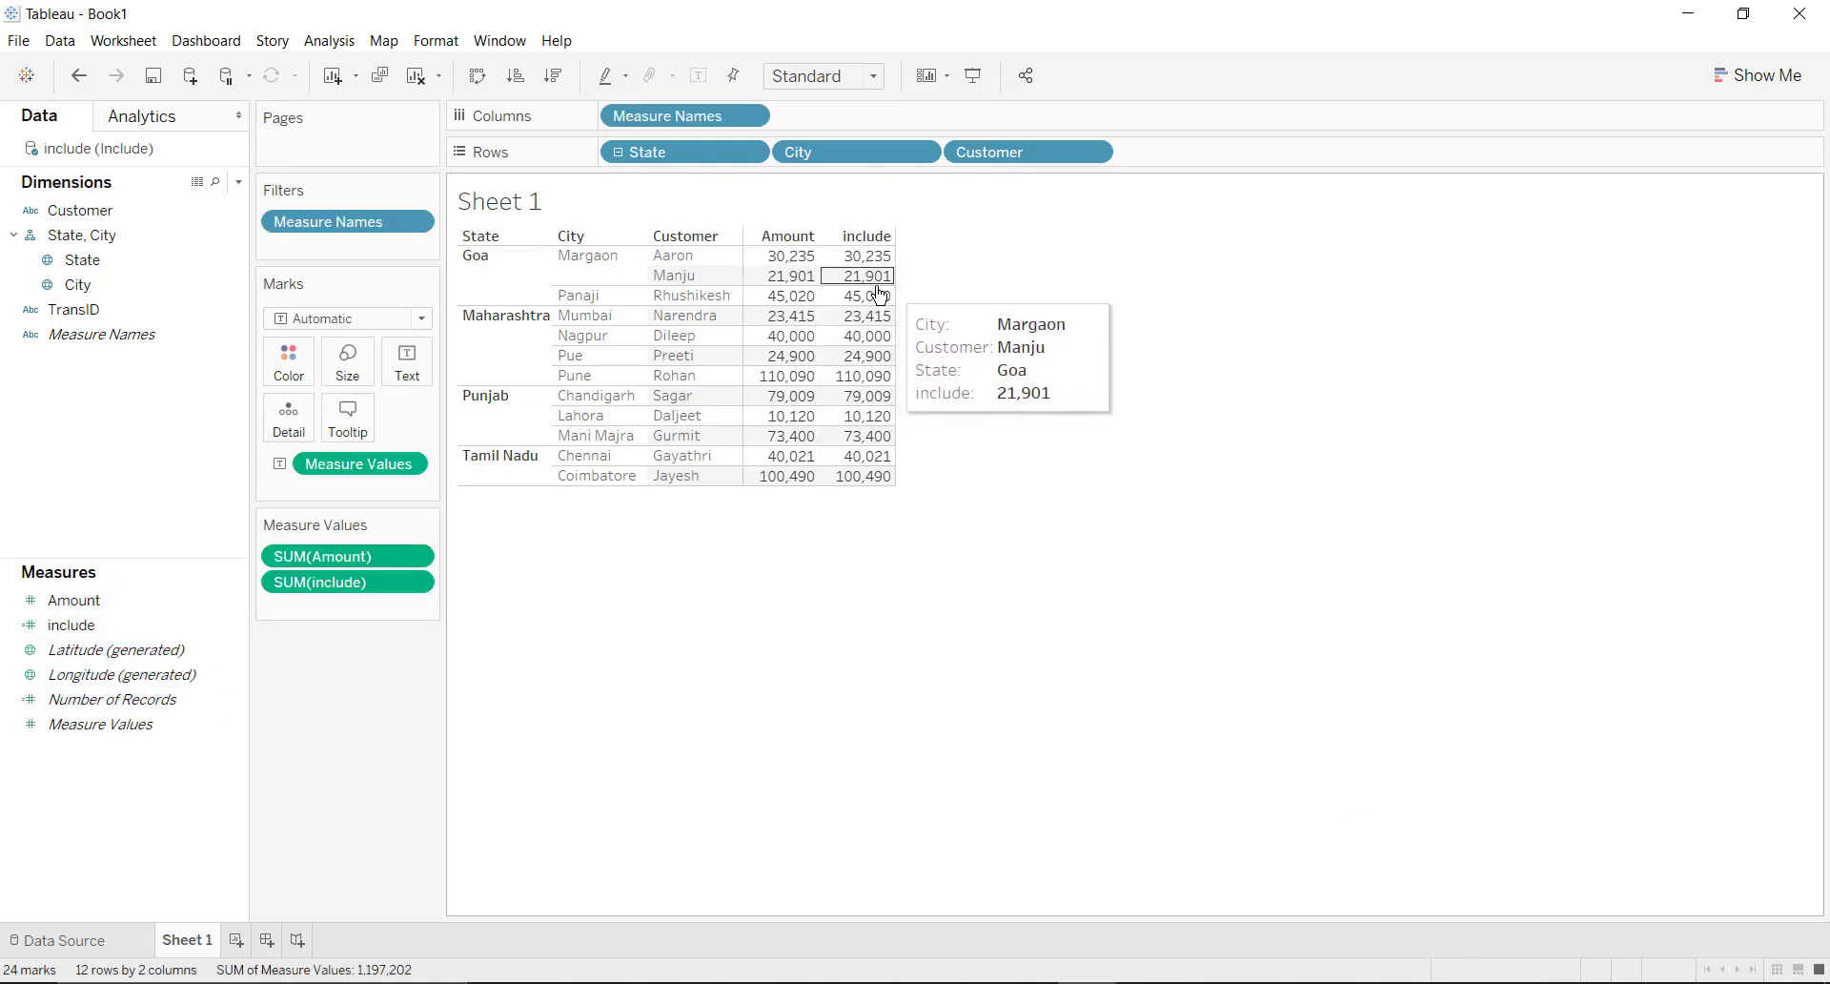
mouse_move(785, 338)
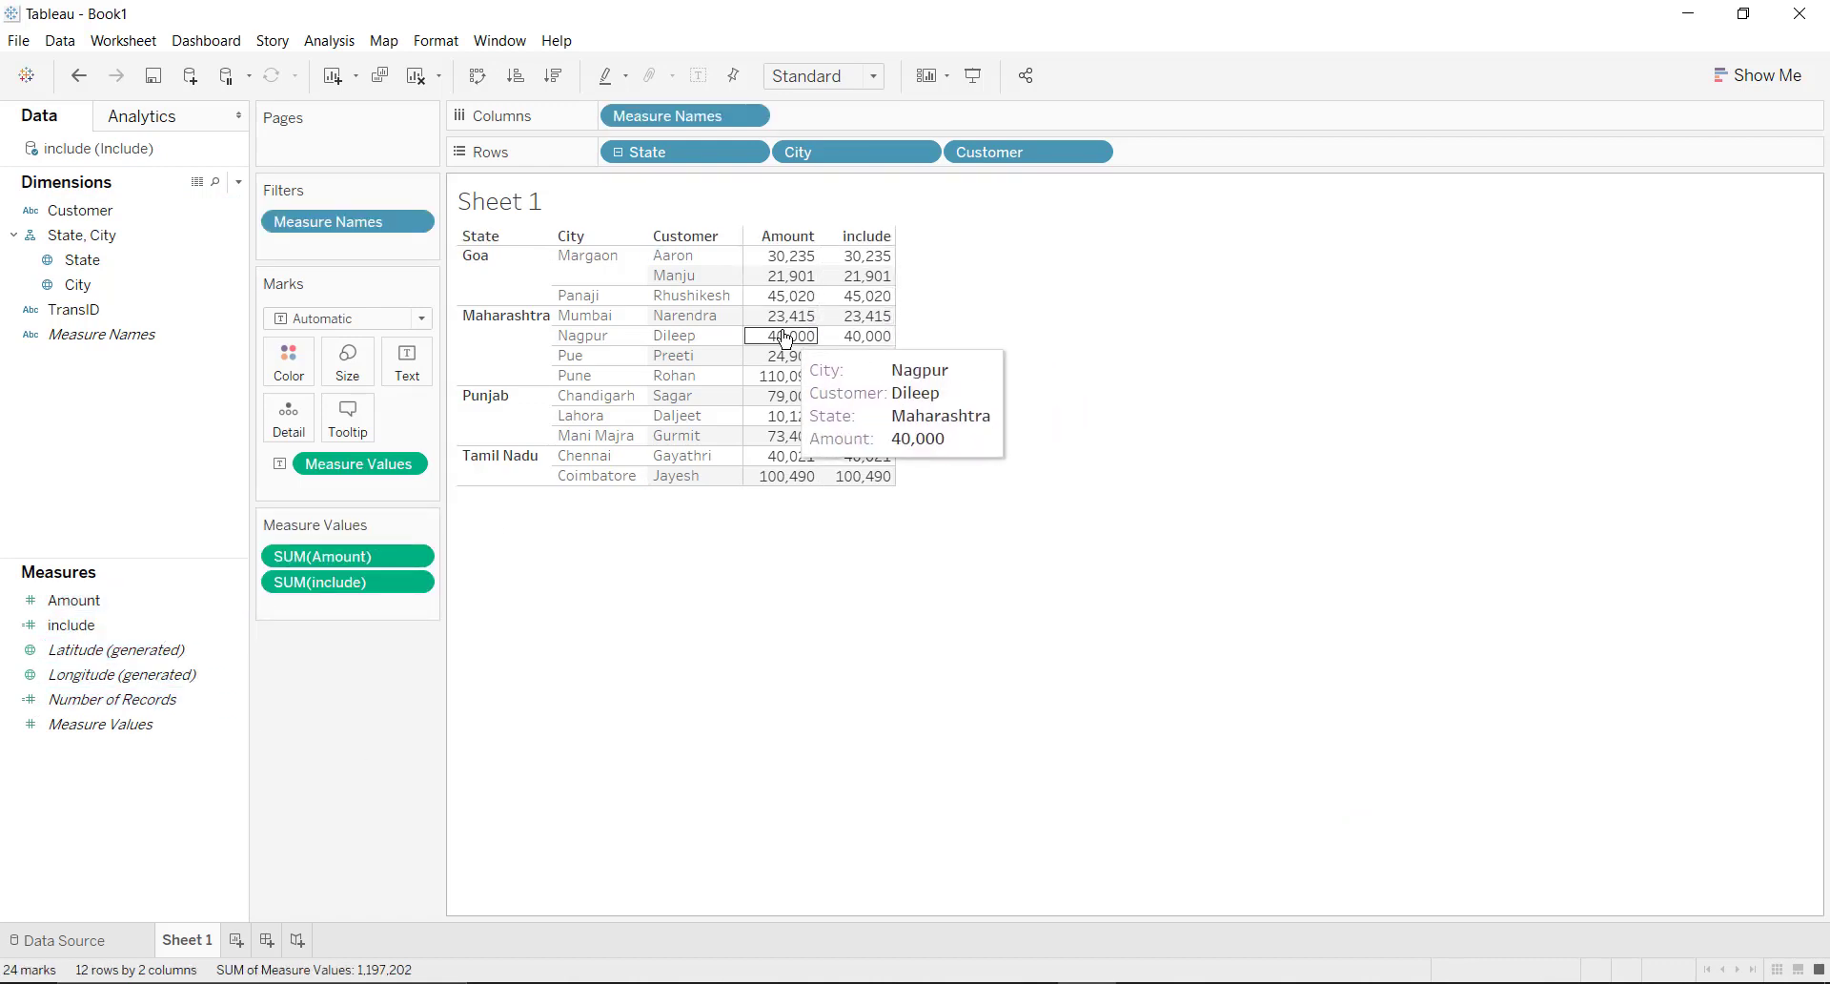
Change the aggregation of both the Amount and include measures in the table to Average
right_click(392, 558)
mouse_move(496, 717)
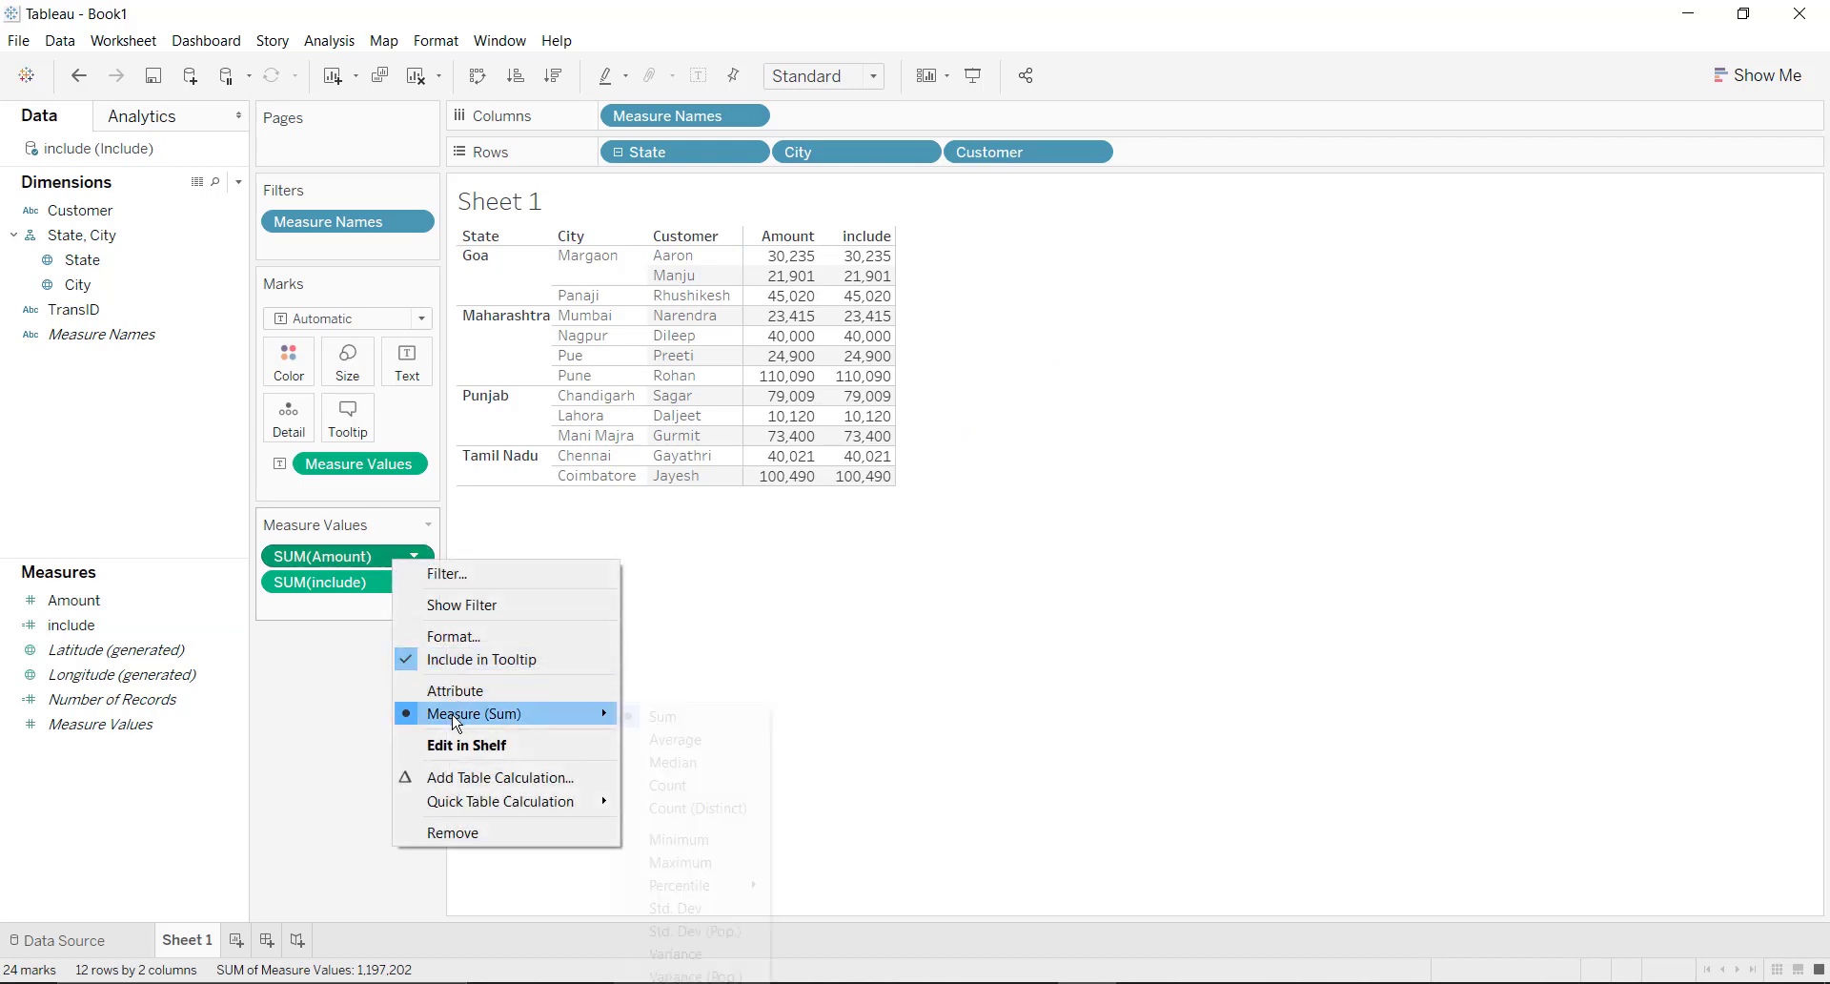
click(637, 746)
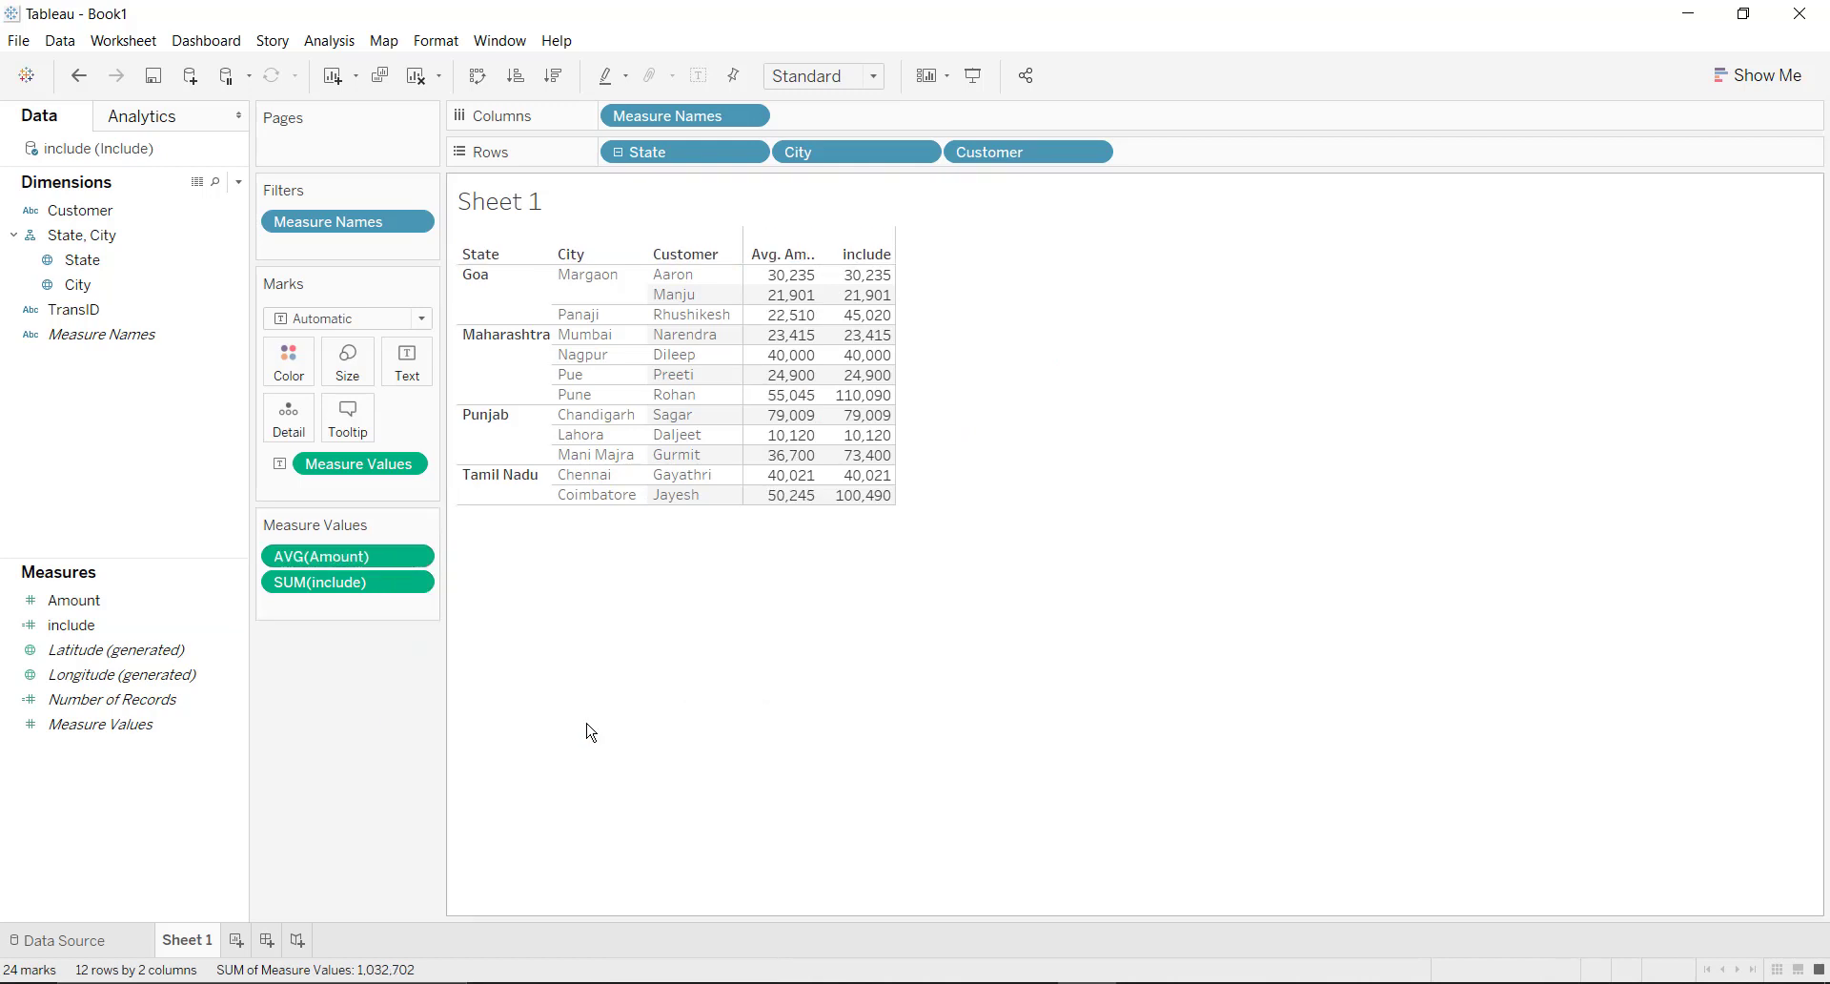
right_click(384, 586)
mouse_move(534, 742)
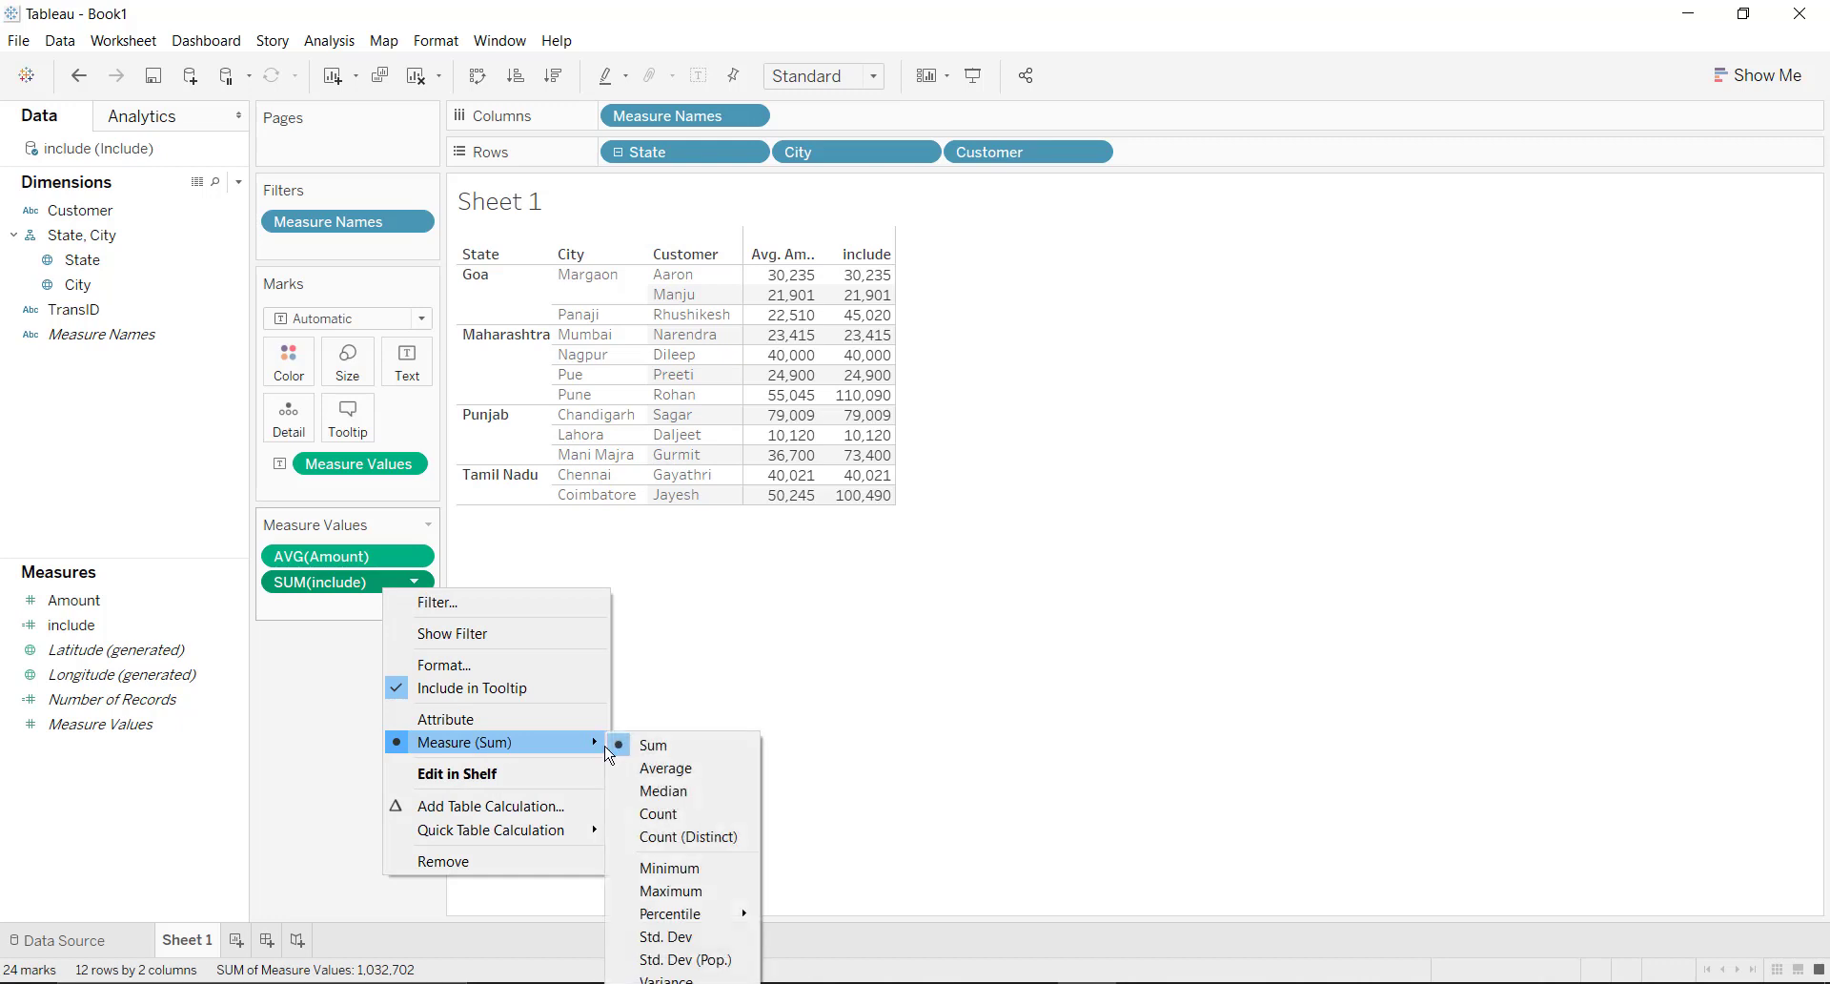
click(686, 765)
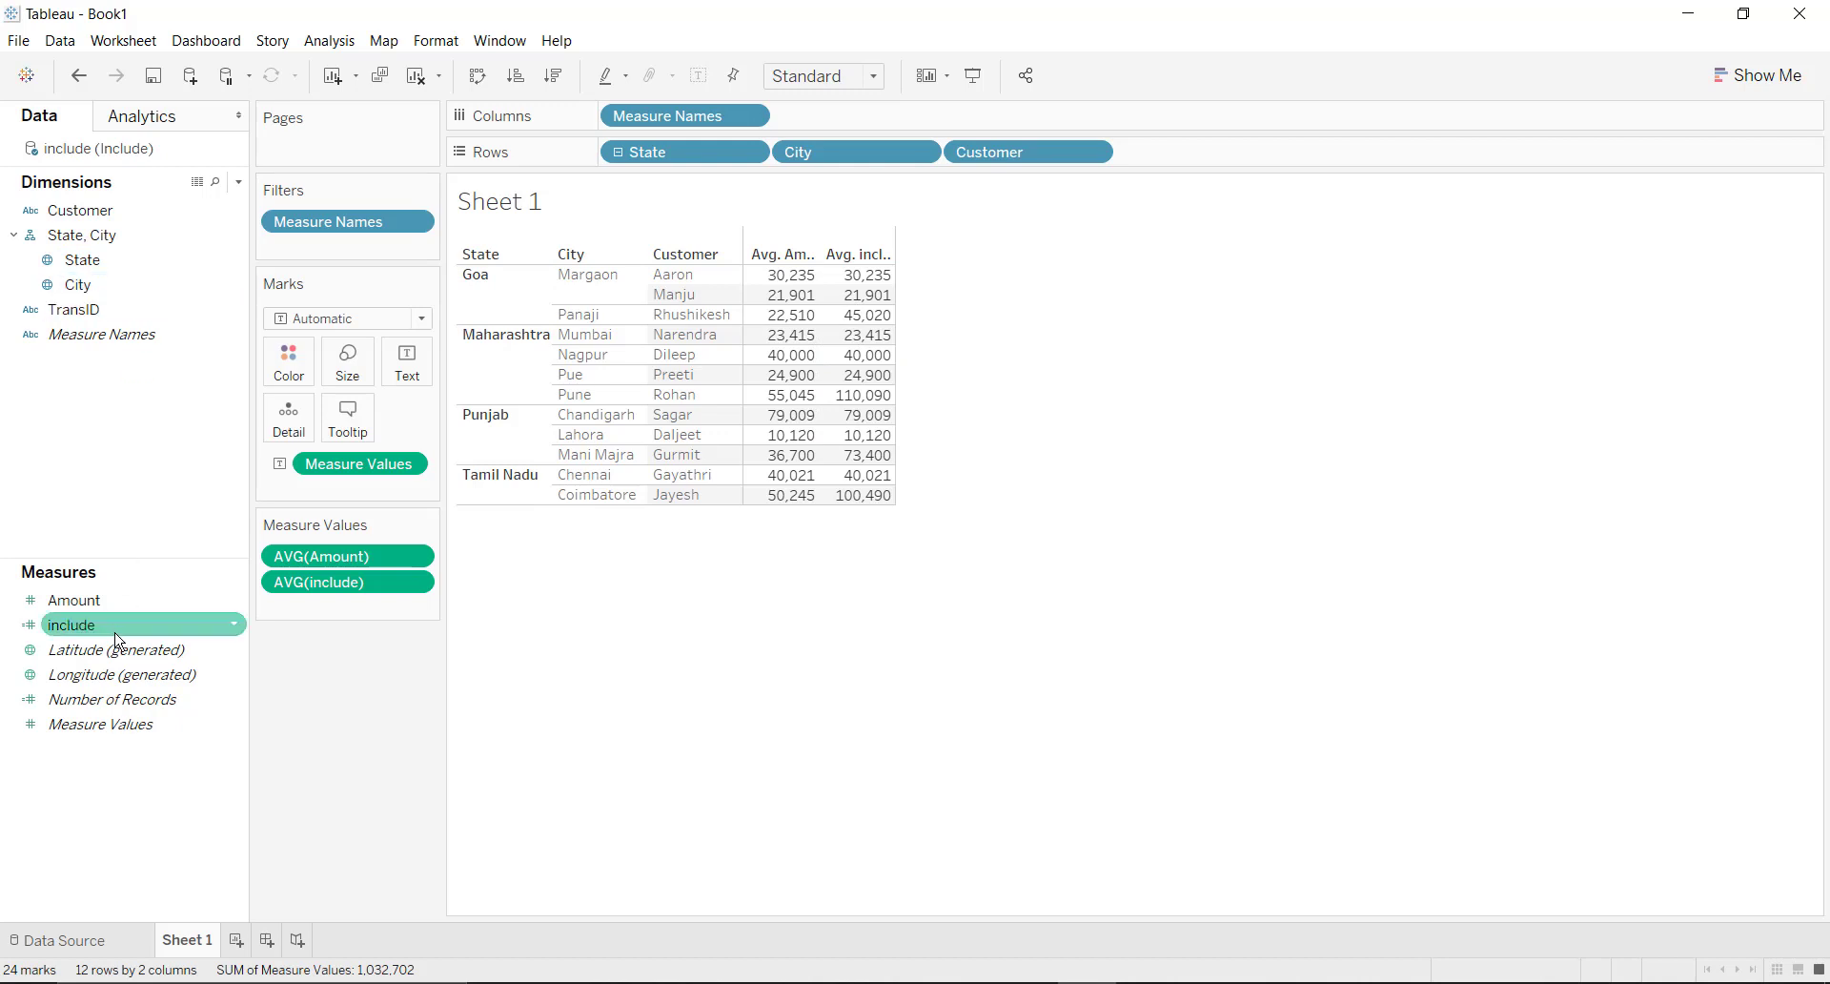
Remove Customer and City from the rows, then compare Goa's average include value with the result in Calculator and minimize it
mouse_move(804, 299)
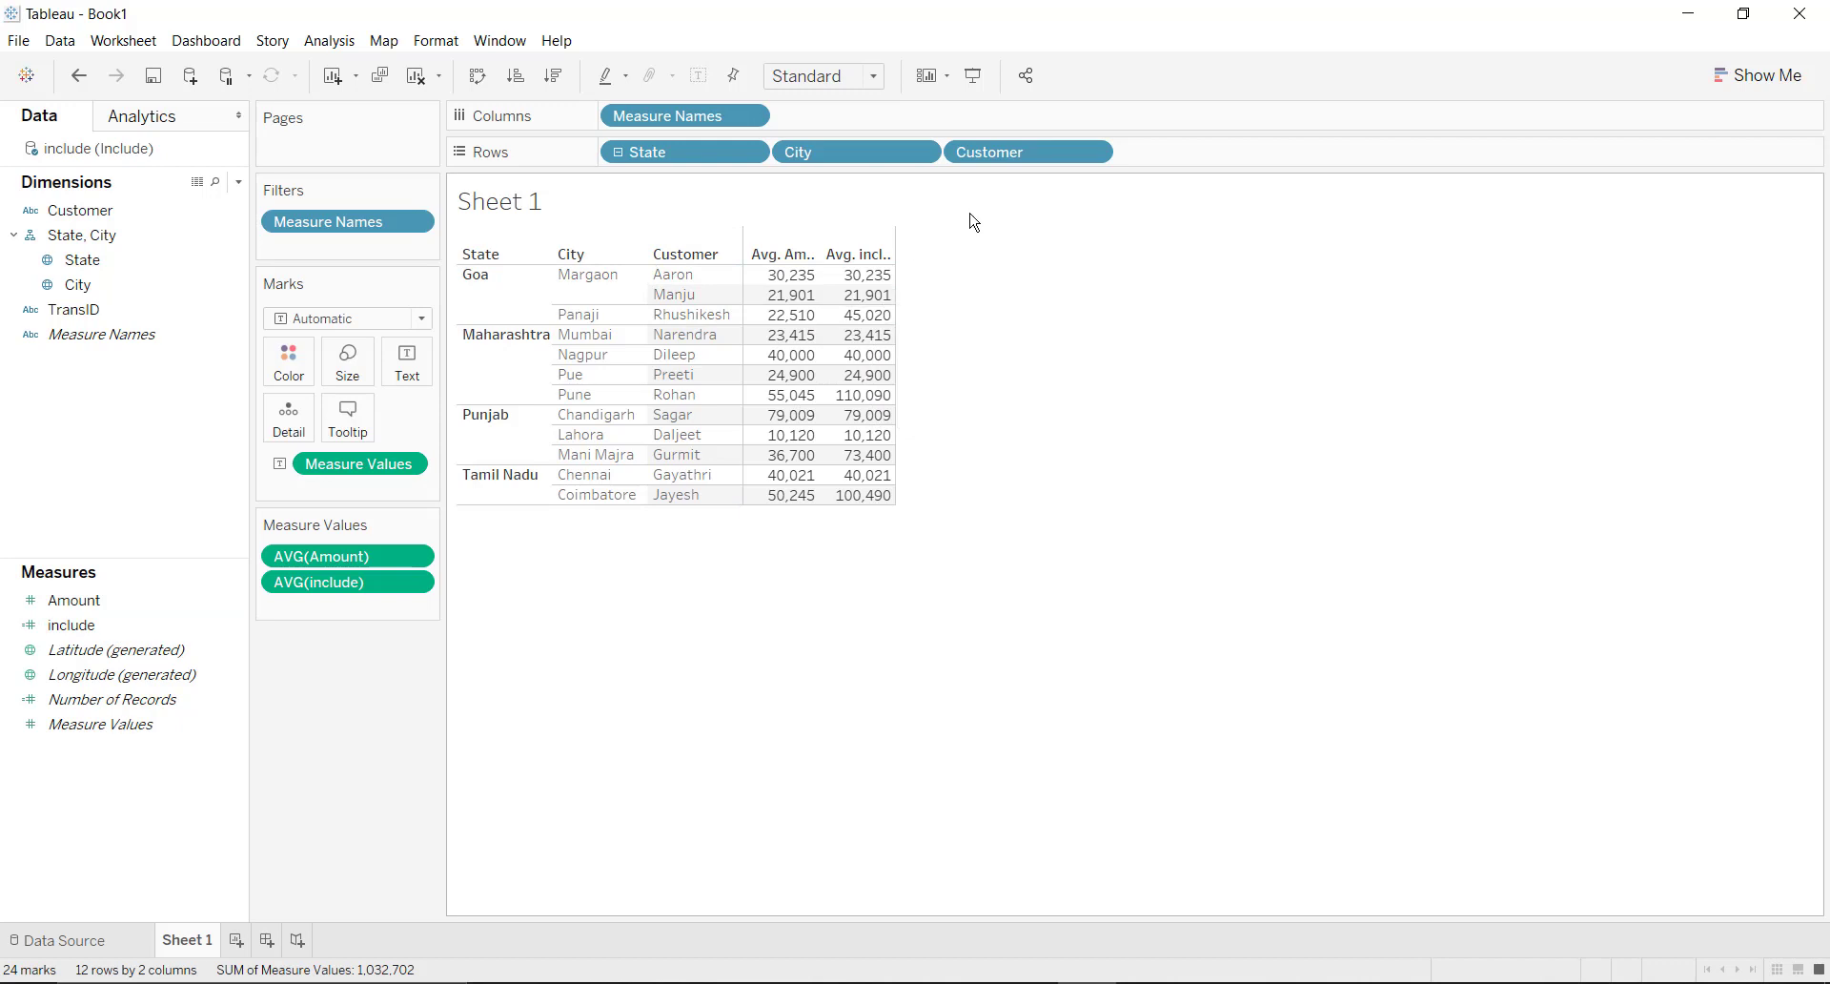
drag(1029, 157, 1085, 210)
drag(886, 160, 1099, 327)
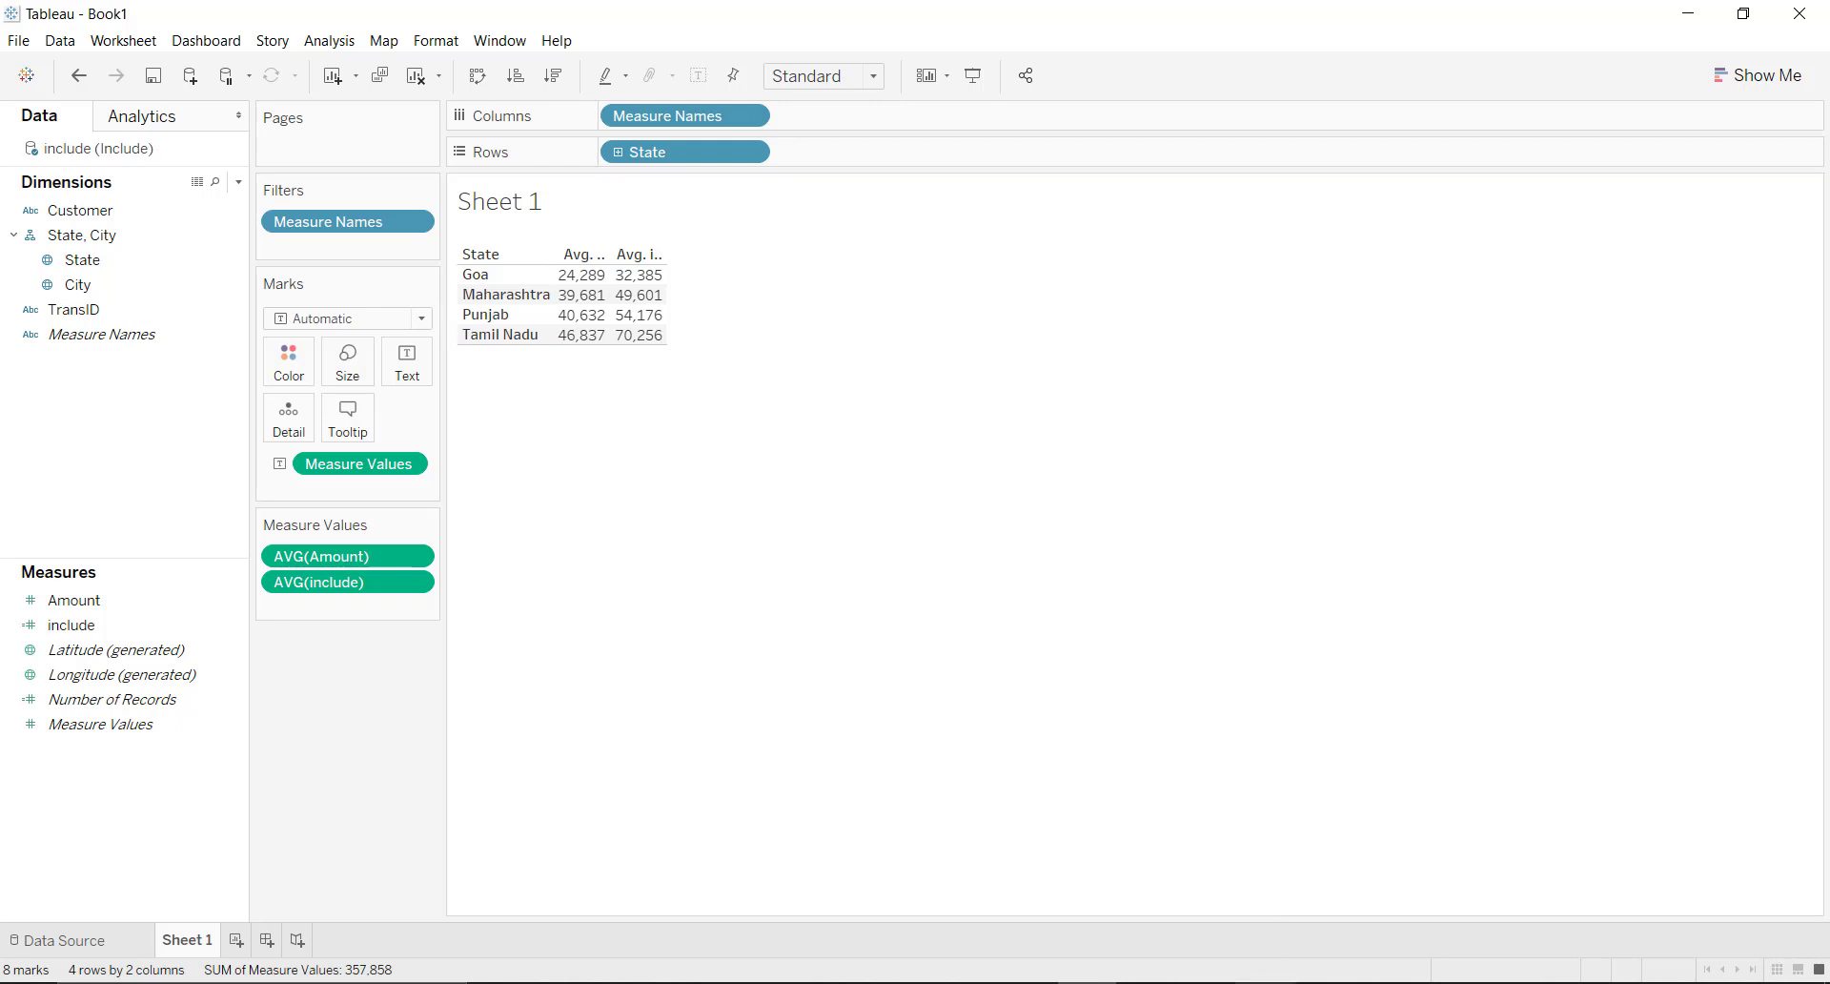
key(alt+Tab)
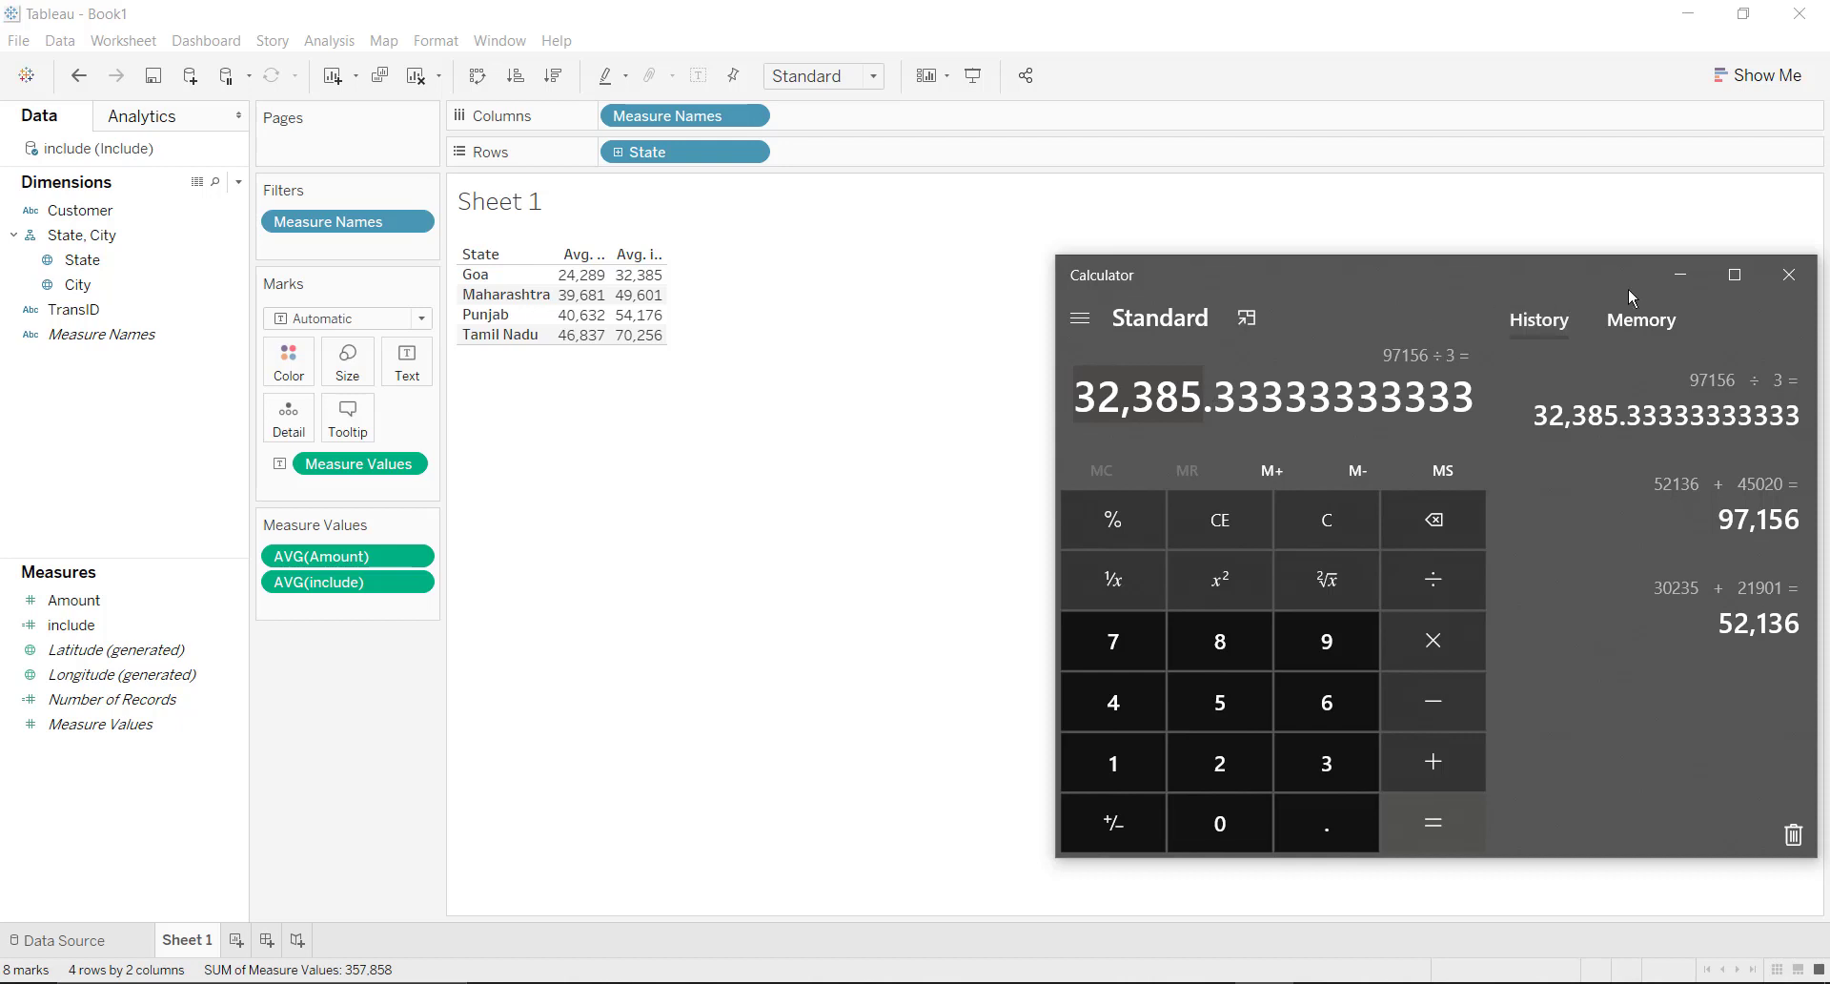
click(1668, 282)
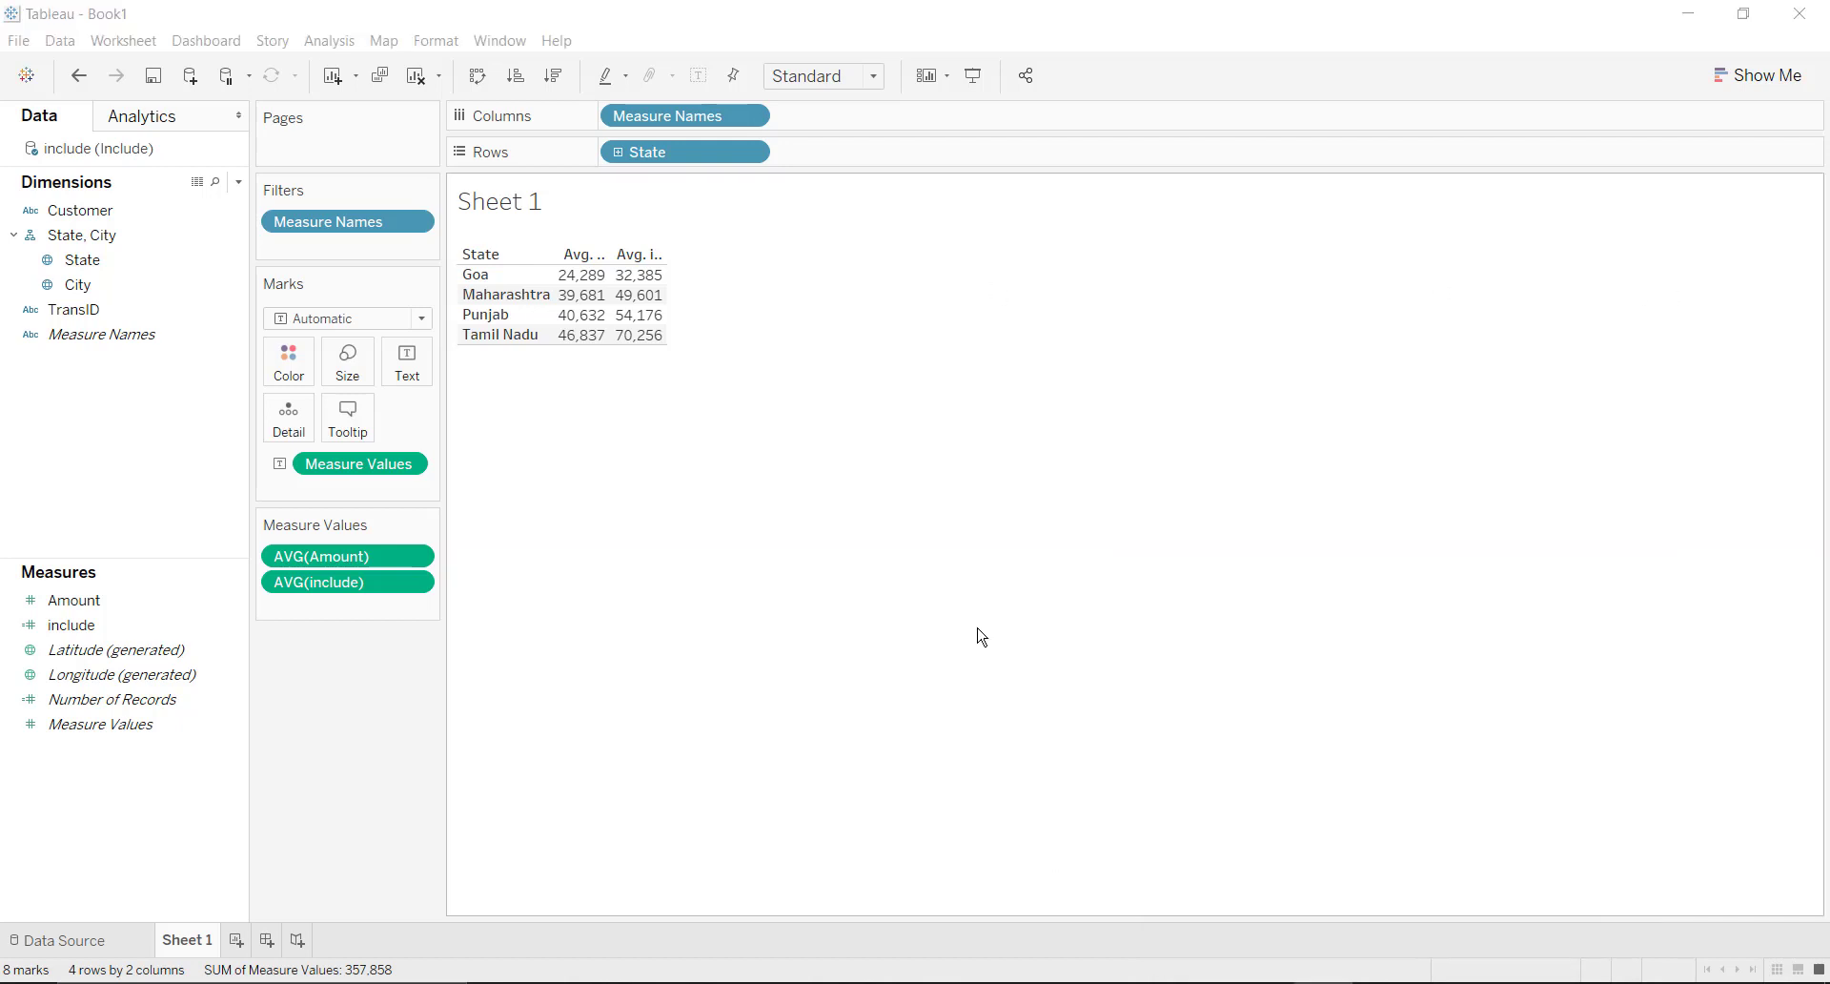